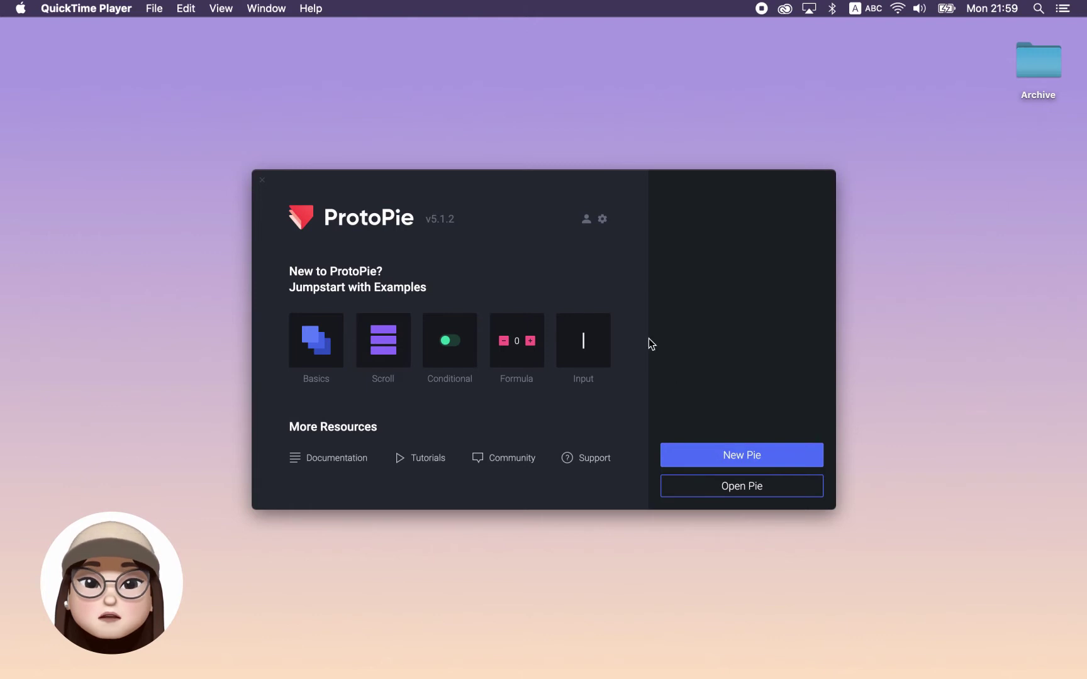
# - Create a new pie and bring the scene into view beside its desktop preview
pyautogui.click(701, 455)
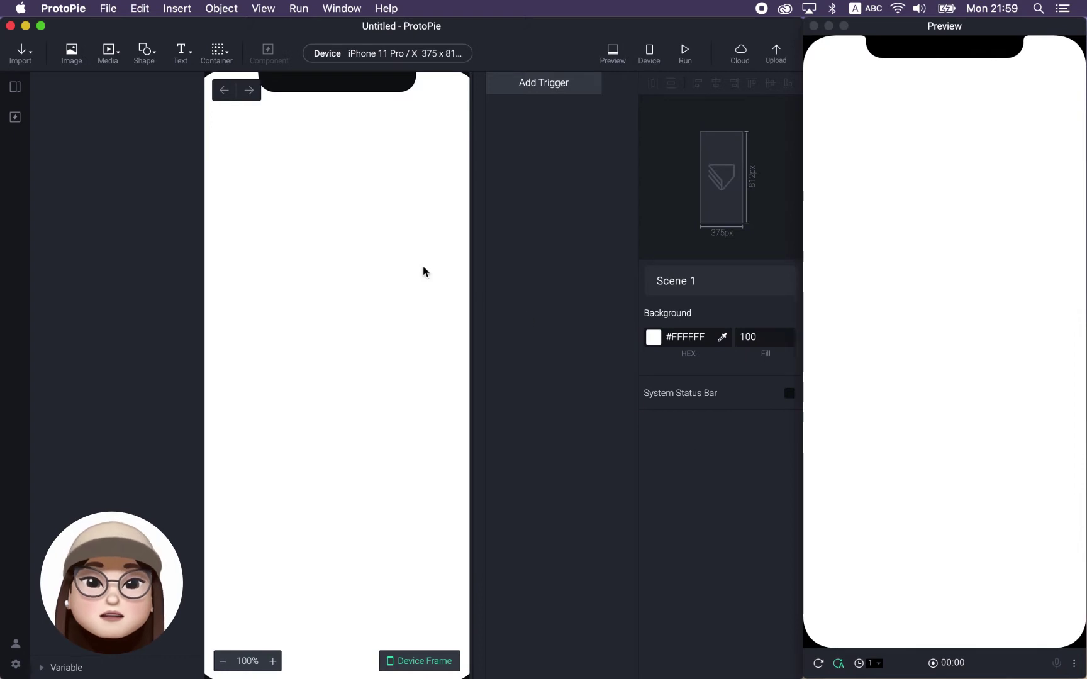
pyautogui.click(930, 36)
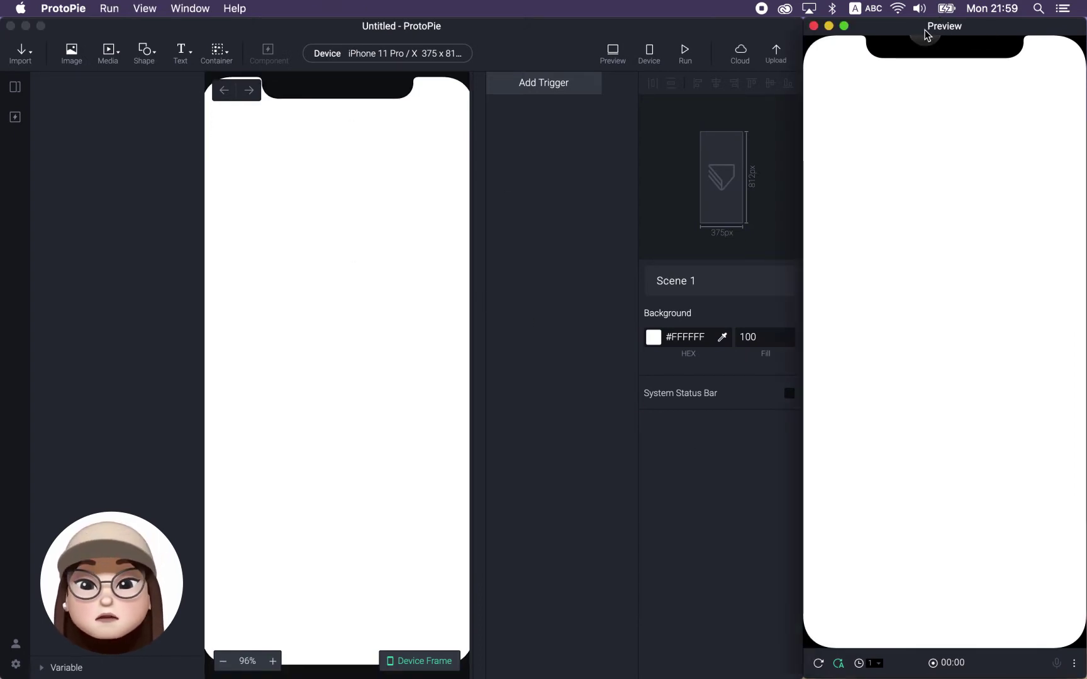
pyautogui.click(615, 56)
pyautogui.click(610, 56)
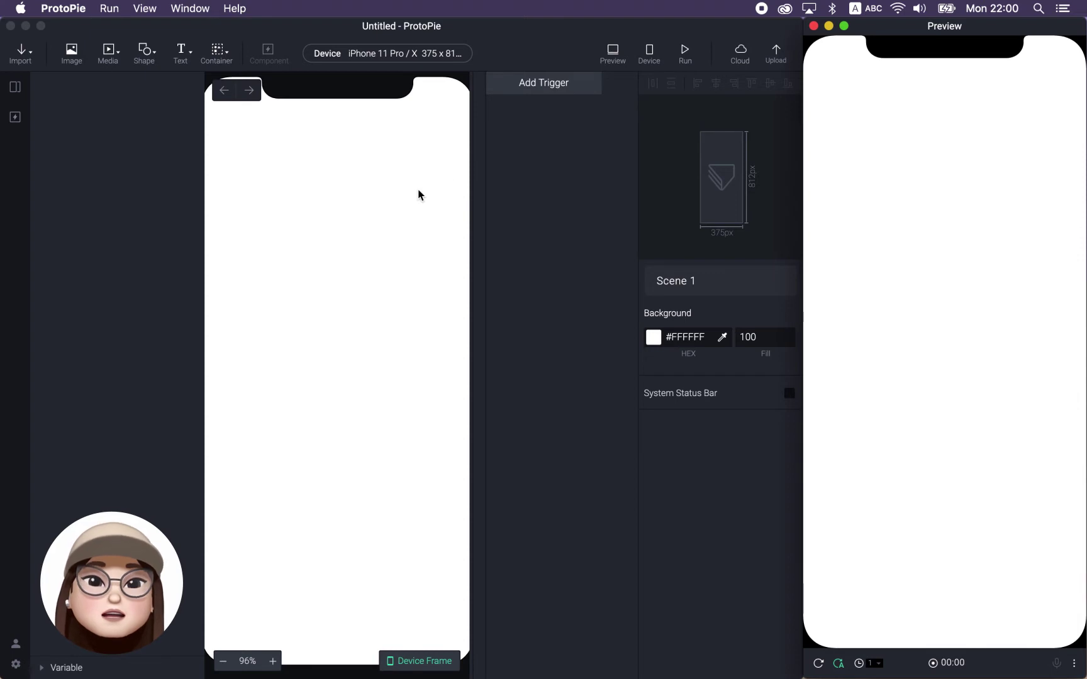
pyautogui.click(483, 169)
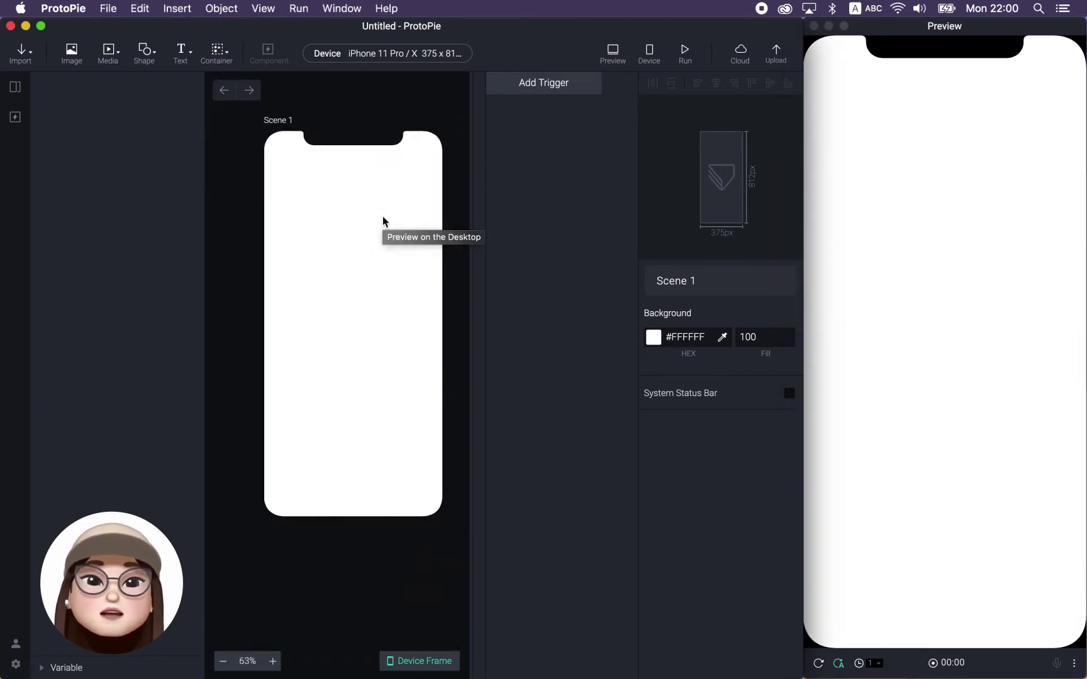
pyautogui.click(385, 120)
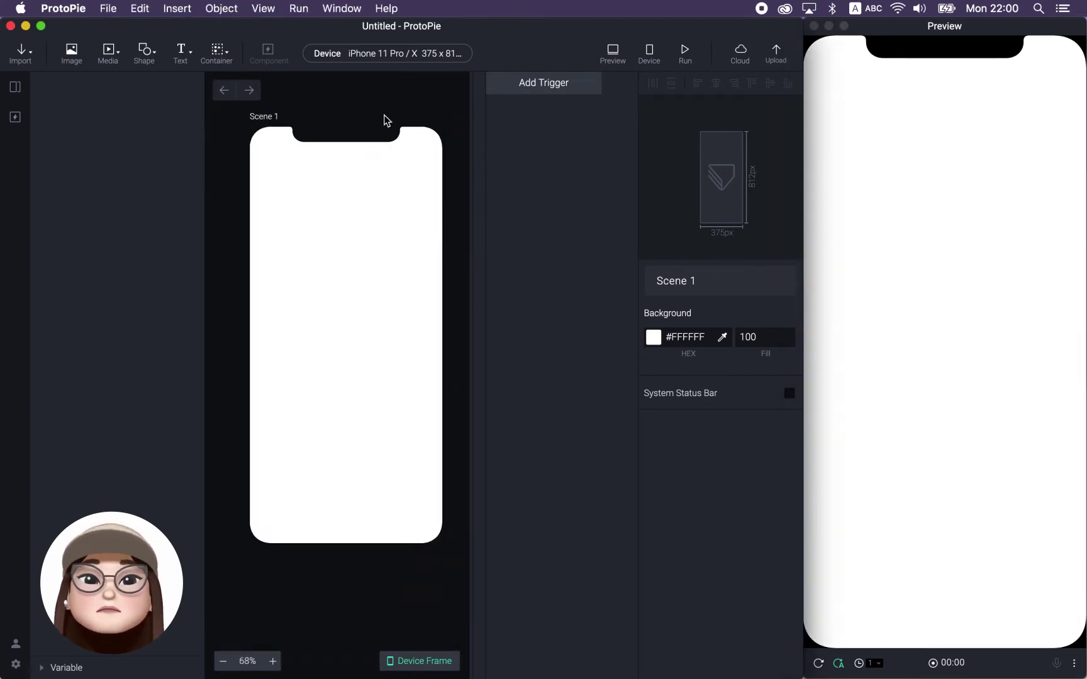
# - Look at the custom device size options for the scene, leaving the device selection unchanged
pyautogui.click(381, 55)
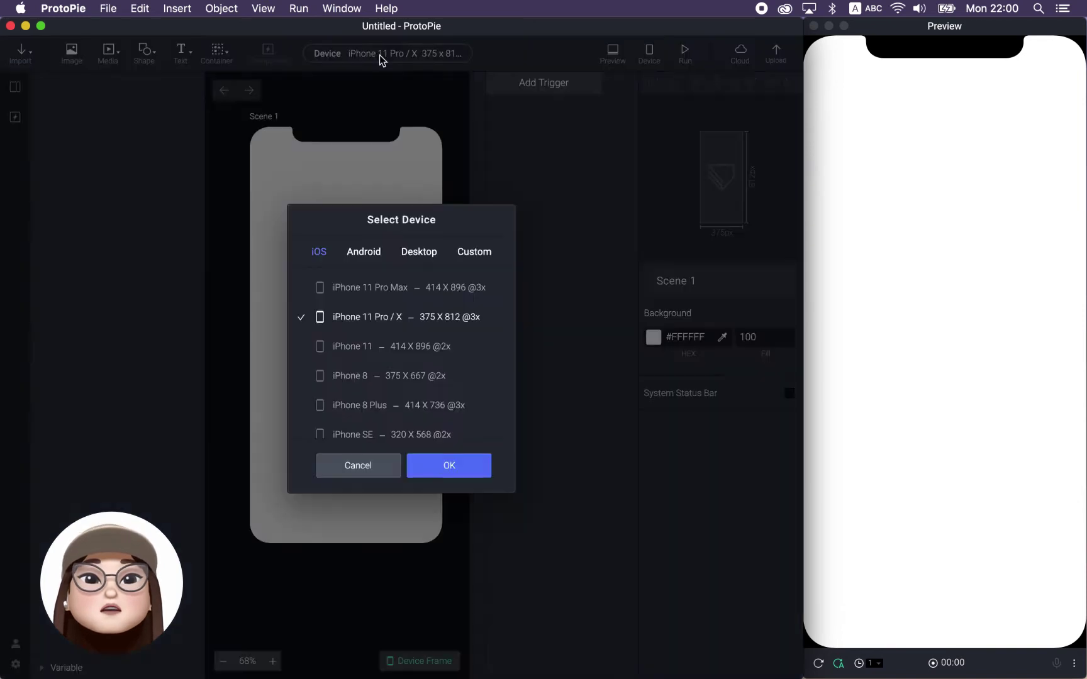
pyautogui.click(474, 257)
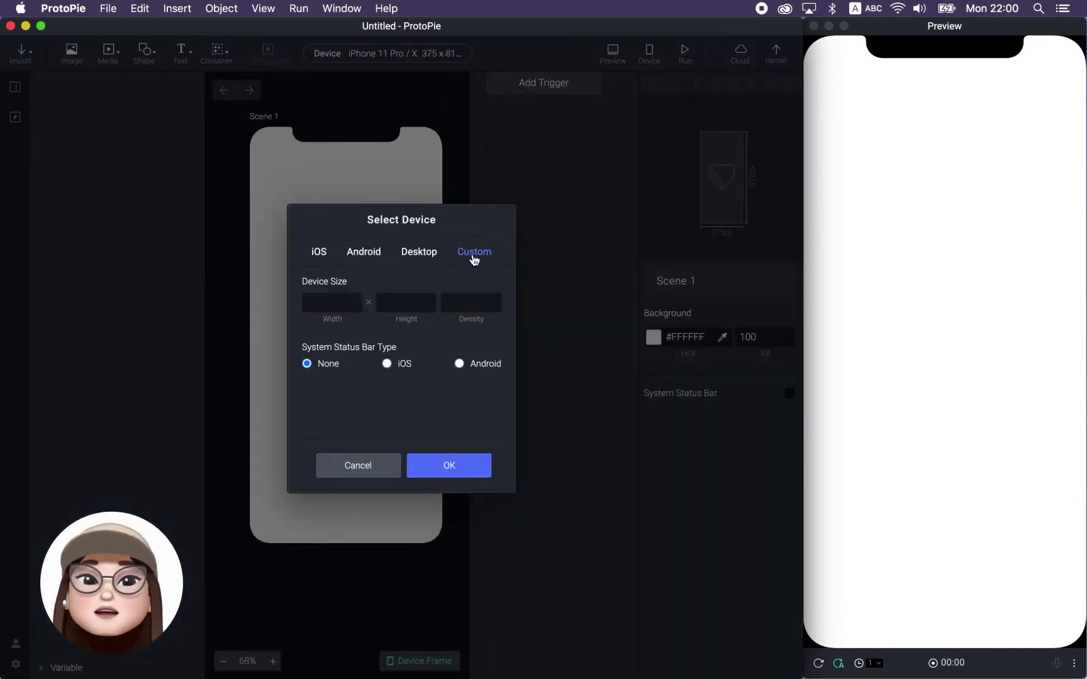
pyautogui.click(359, 469)
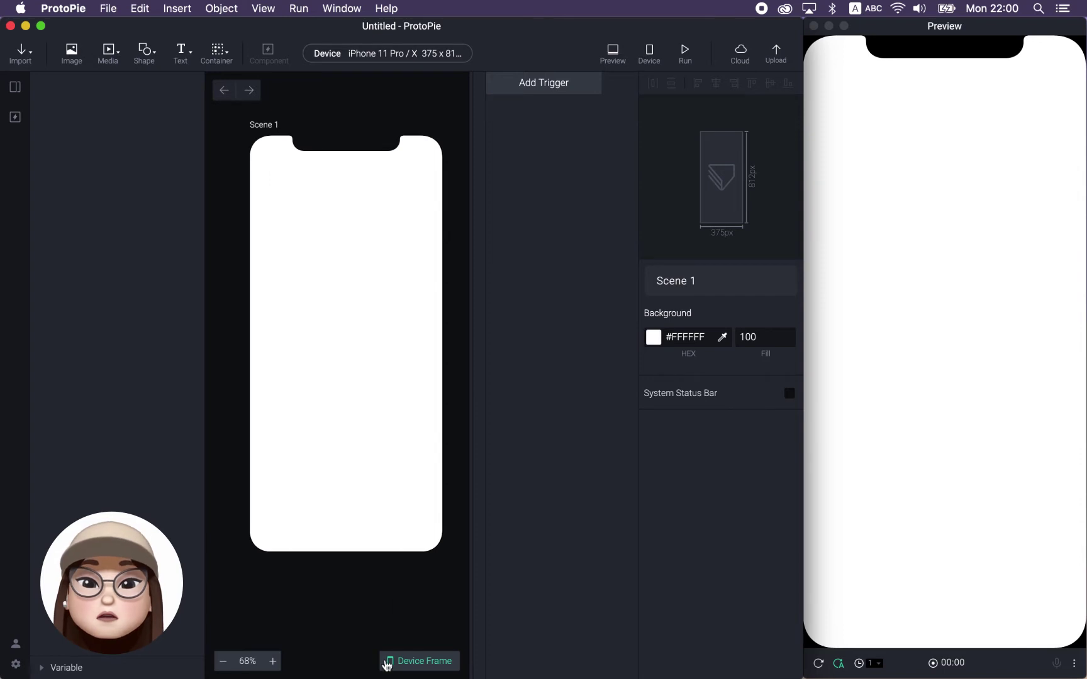
# - Hide the device frame around the scene and show it again
pyautogui.click(416, 669)
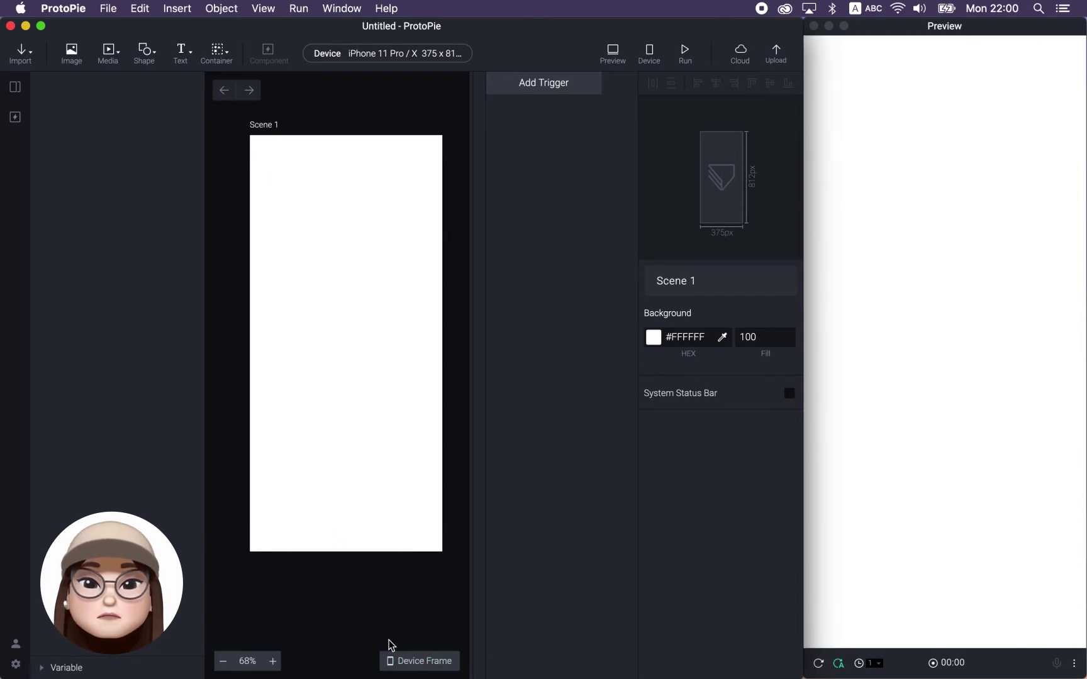
pyautogui.click(402, 666)
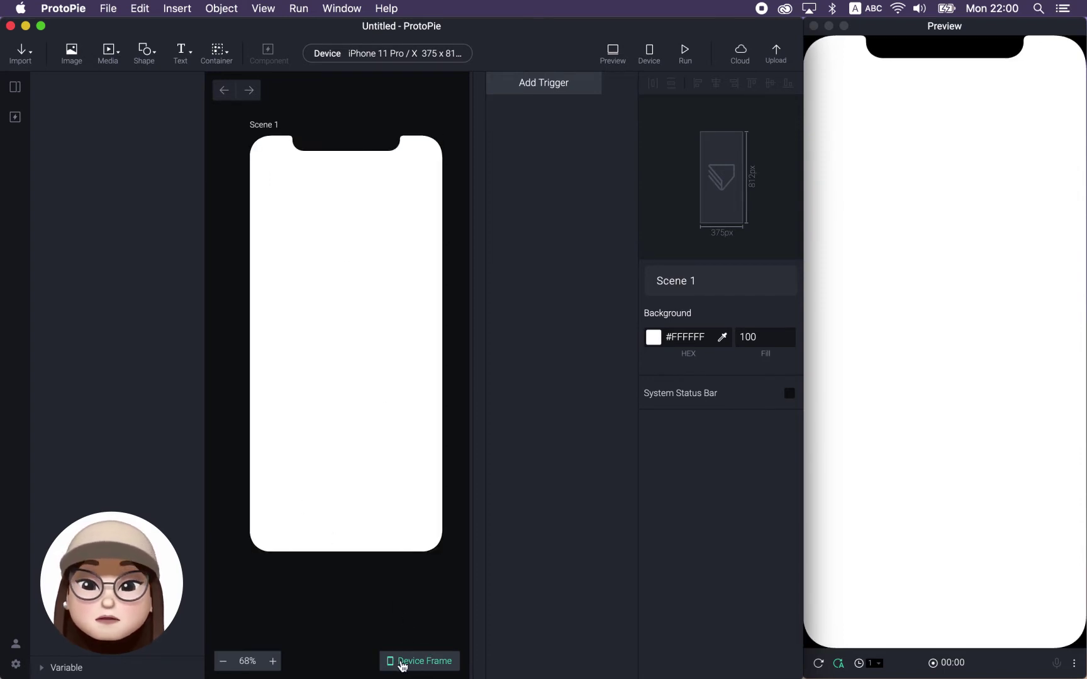
pyautogui.click(273, 661)
pyautogui.click(223, 661)
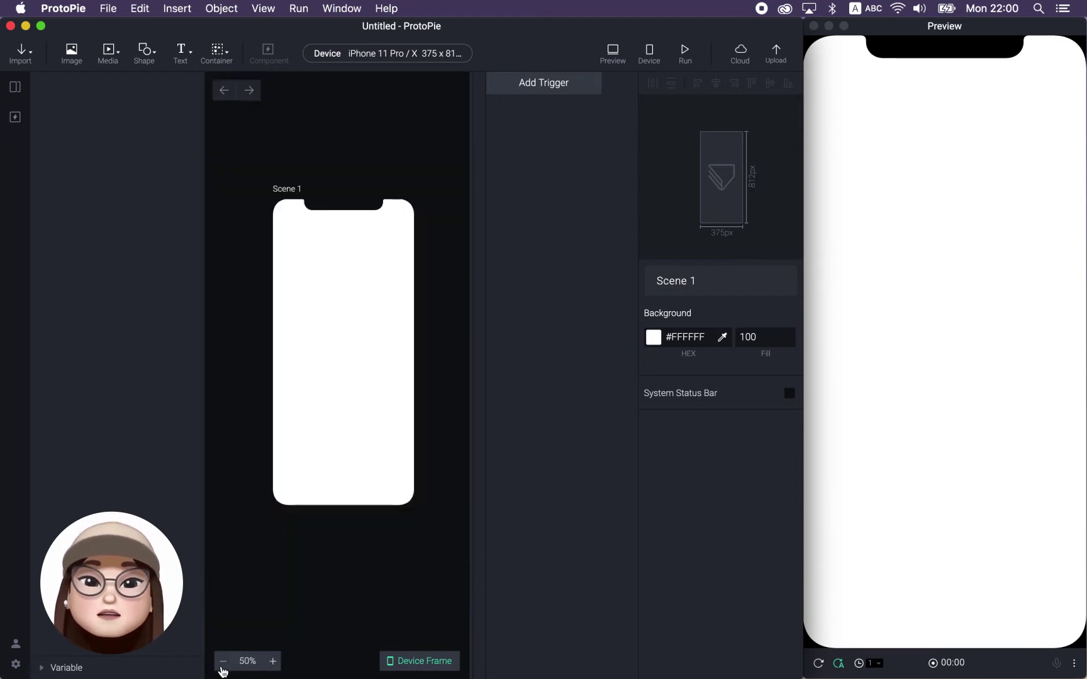
pyautogui.scroll(2, 347, 311)
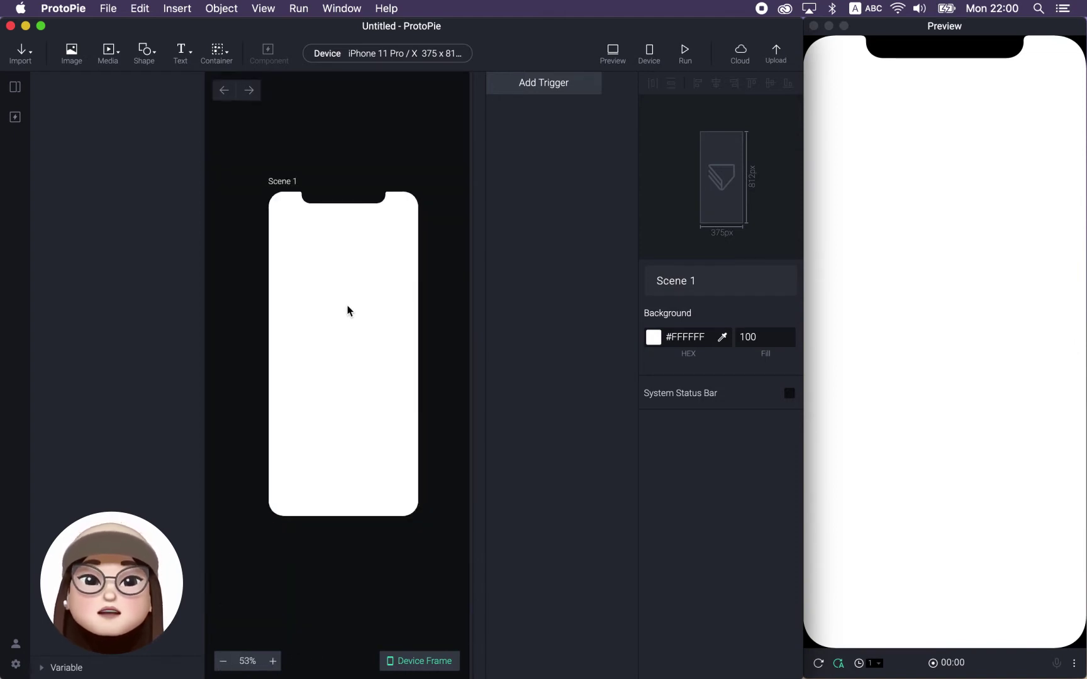
pyautogui.scroll(5, 347, 311)
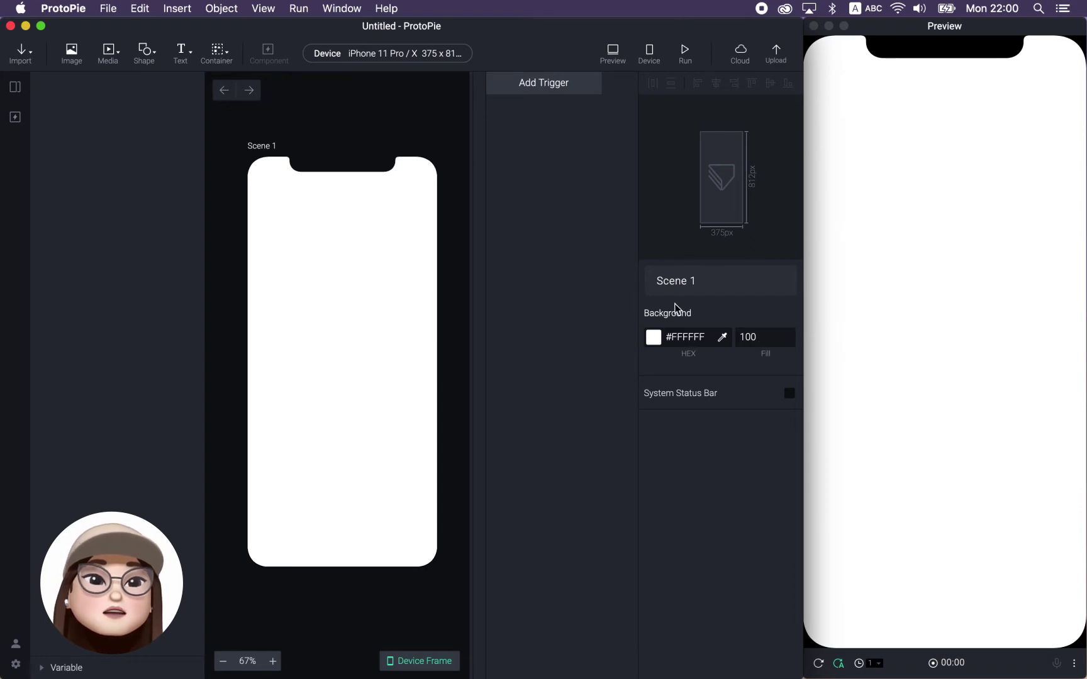
# - Try a pinkish red #E28080 and an orange #FD7E14 as the background colour of Scene 1
pyautogui.click(653, 340)
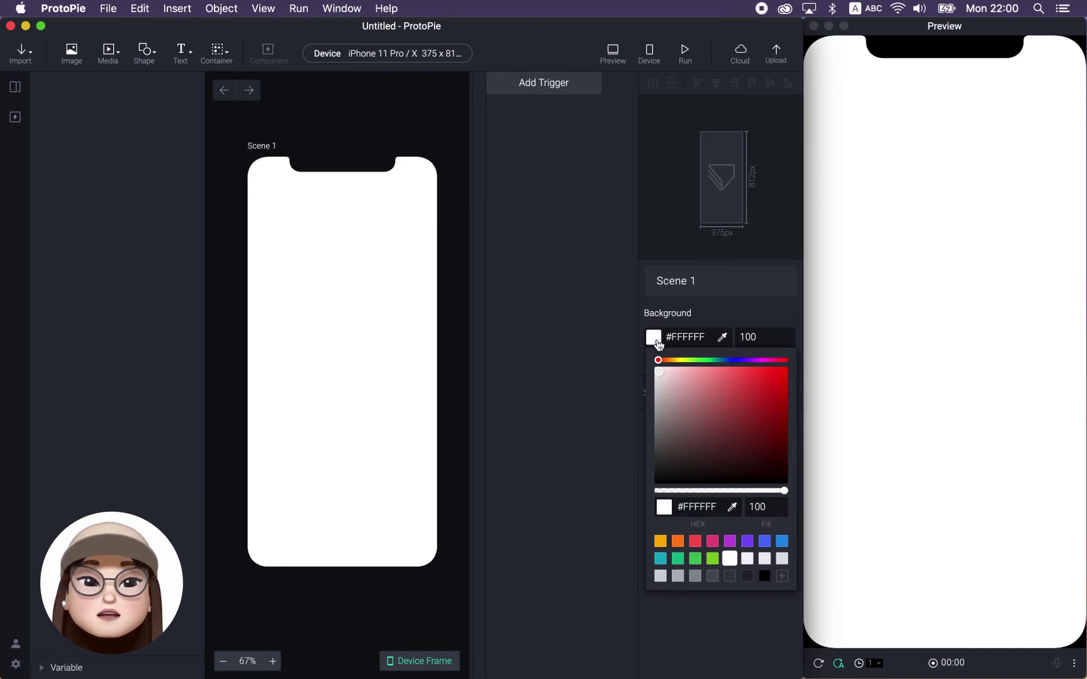
pyautogui.moveTo(686, 409)
pyautogui.mouseDown()
pyautogui.moveTo(710, 420)
pyautogui.moveTo(704, 393)
pyautogui.moveTo(694, 405)
pyautogui.moveTo(659, 401)
pyautogui.moveTo(712, 382)
pyautogui.mouseUp()
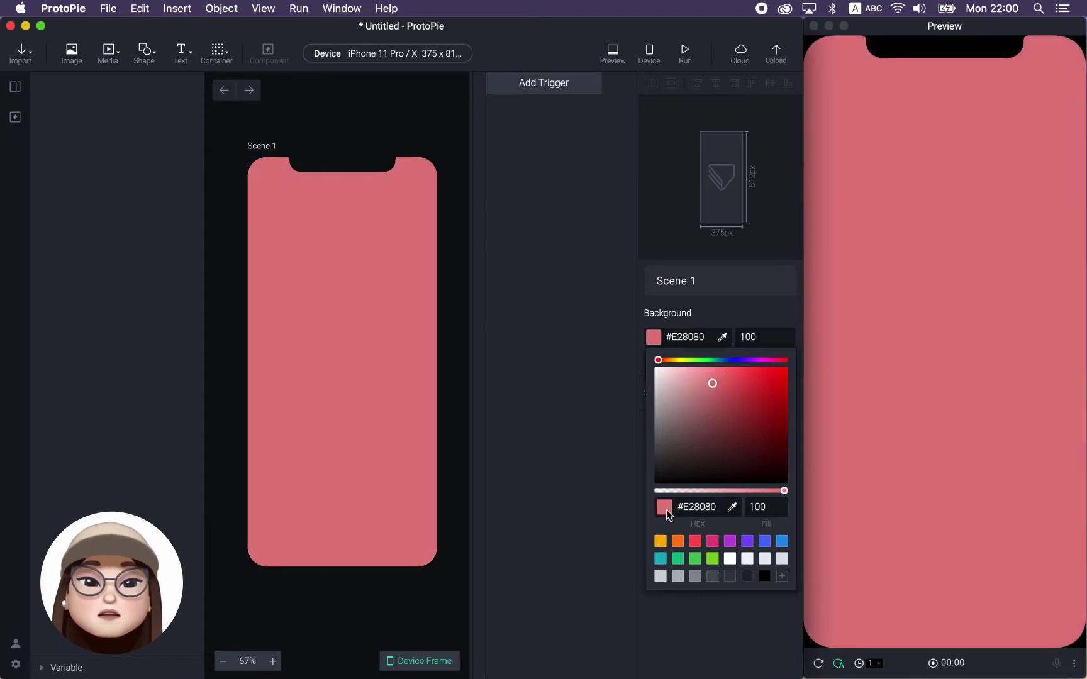
pyautogui.click(688, 507)
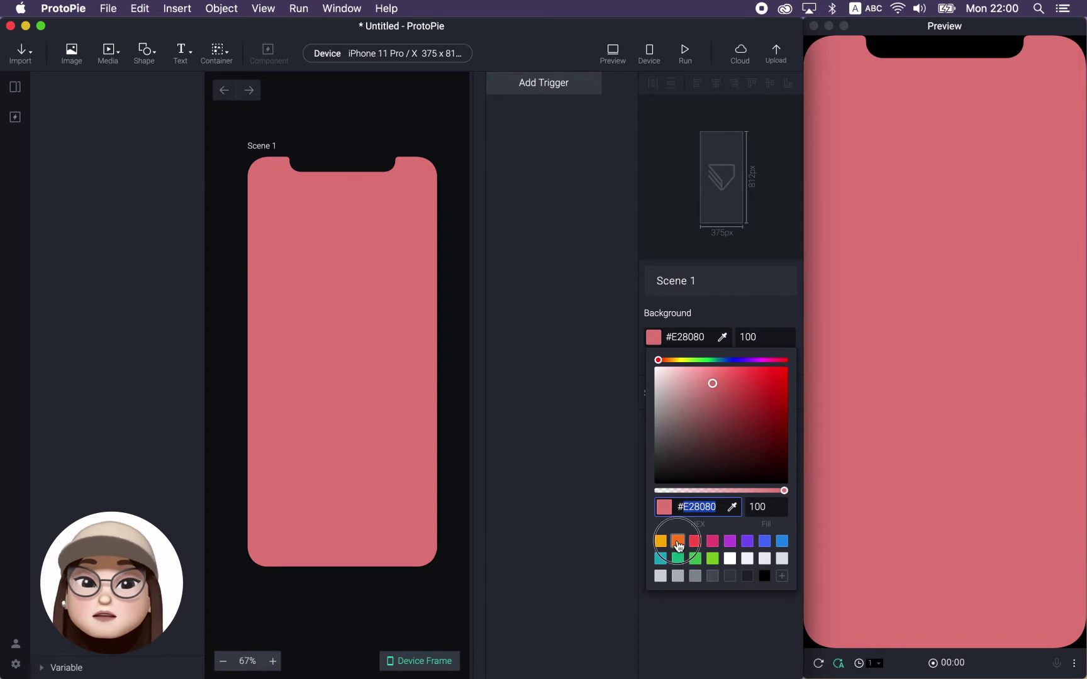
pyautogui.click(677, 542)
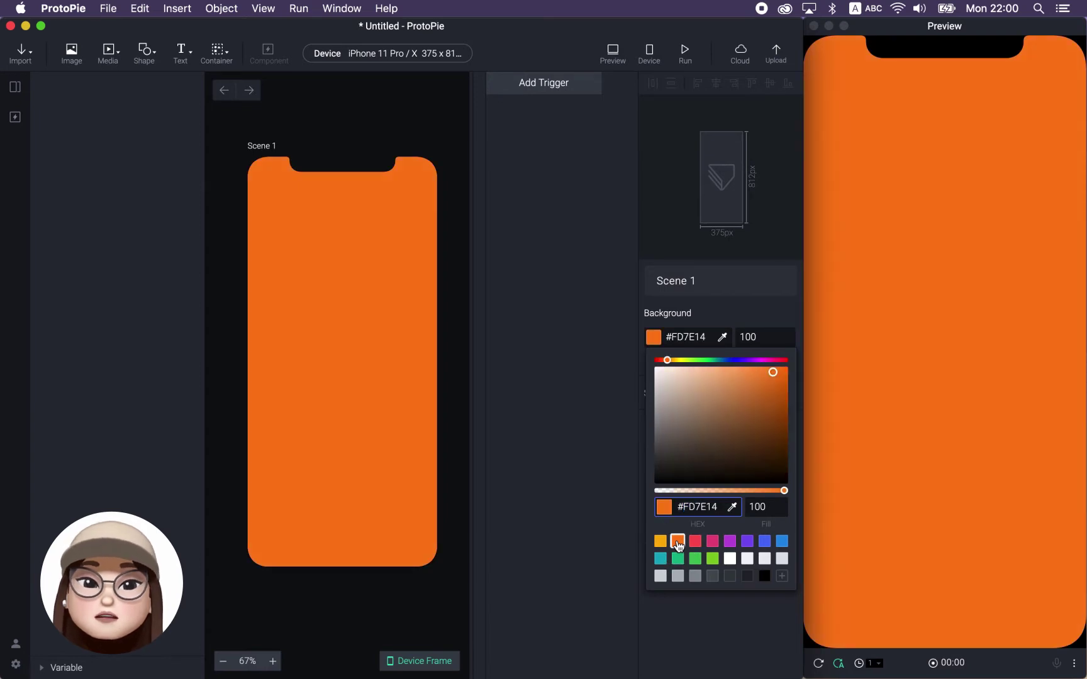
# - Try the dark swatch #212529 as the scene background, and sample #3A404C from the interface with the eyedropper
pyautogui.click(746, 576)
pyautogui.click(732, 506)
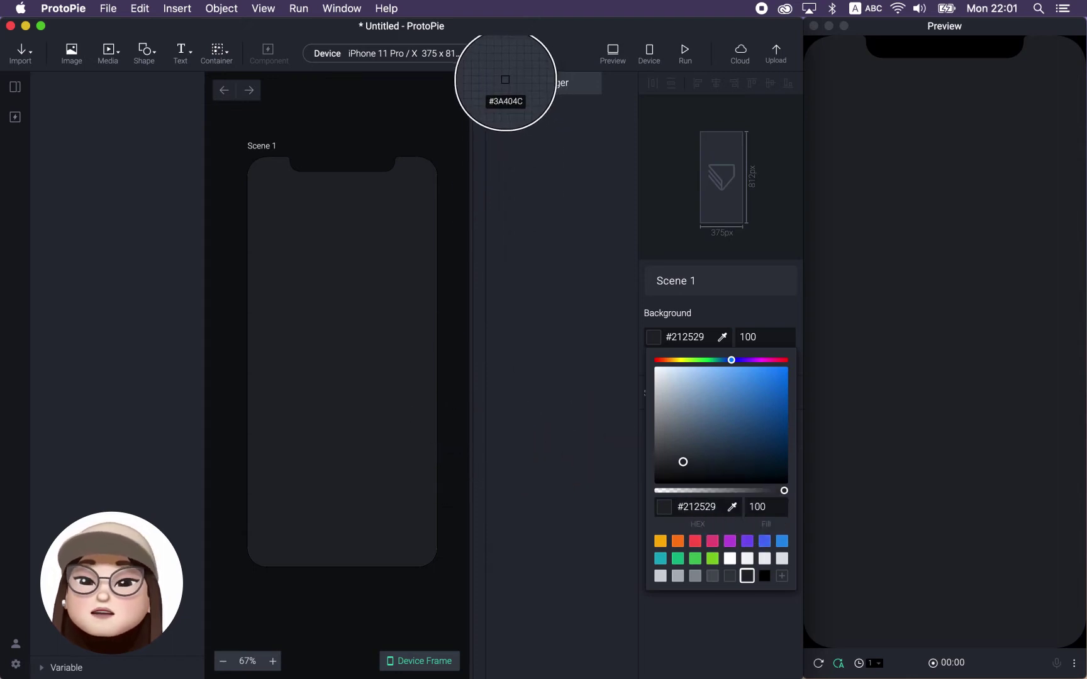
pyautogui.click(505, 80)
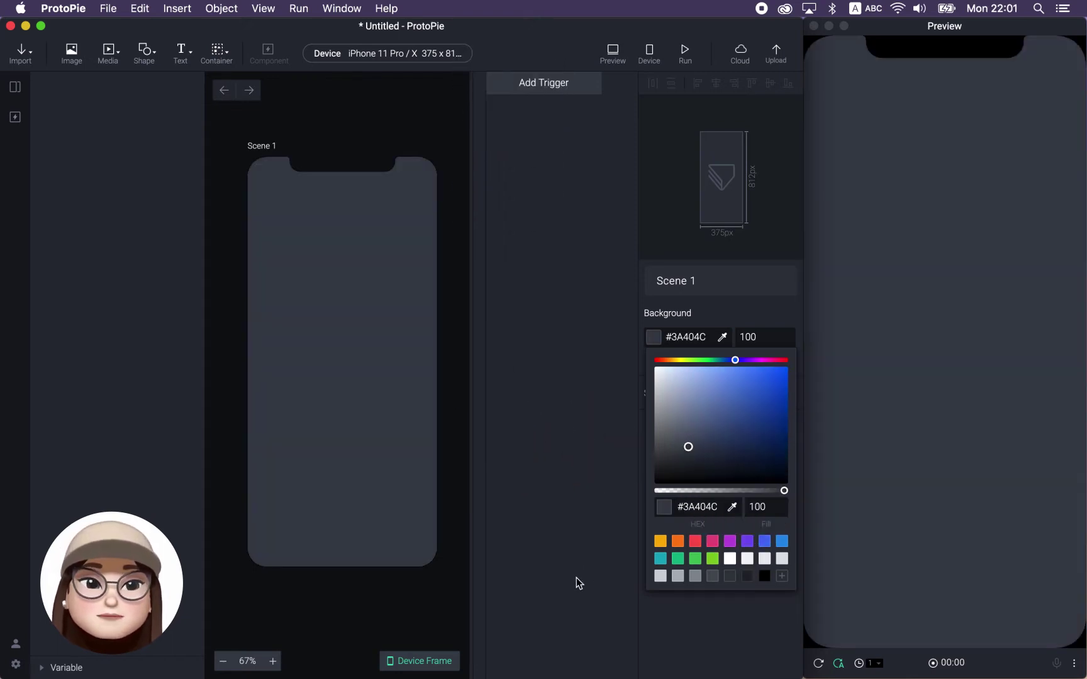
# - Set the background colour of Scene 1 to the dark grey swatch #343A40
pyautogui.click(728, 578)
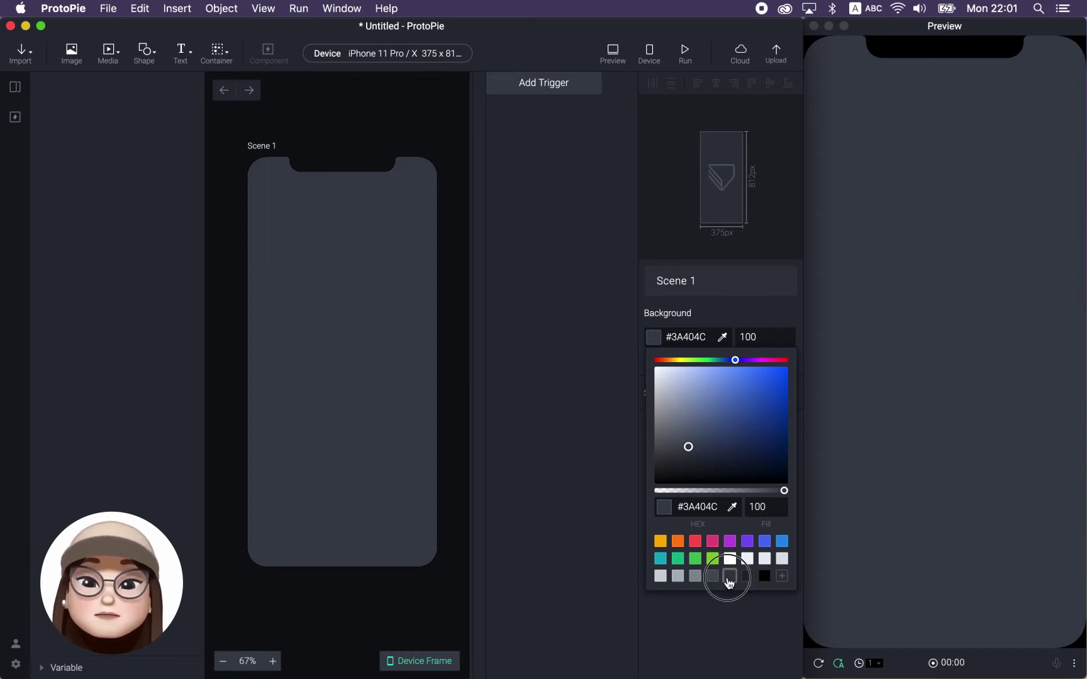
pyautogui.click(720, 321)
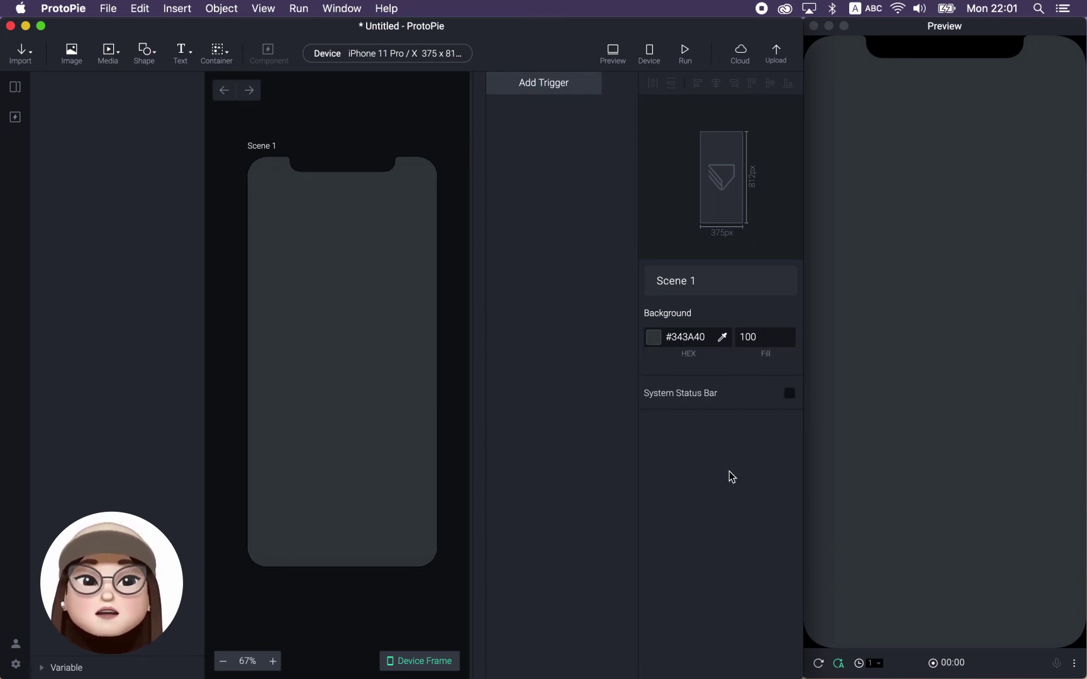
# - Enable the system status bar and set its contents colour to white #FFFFFF
pyautogui.click(789, 395)
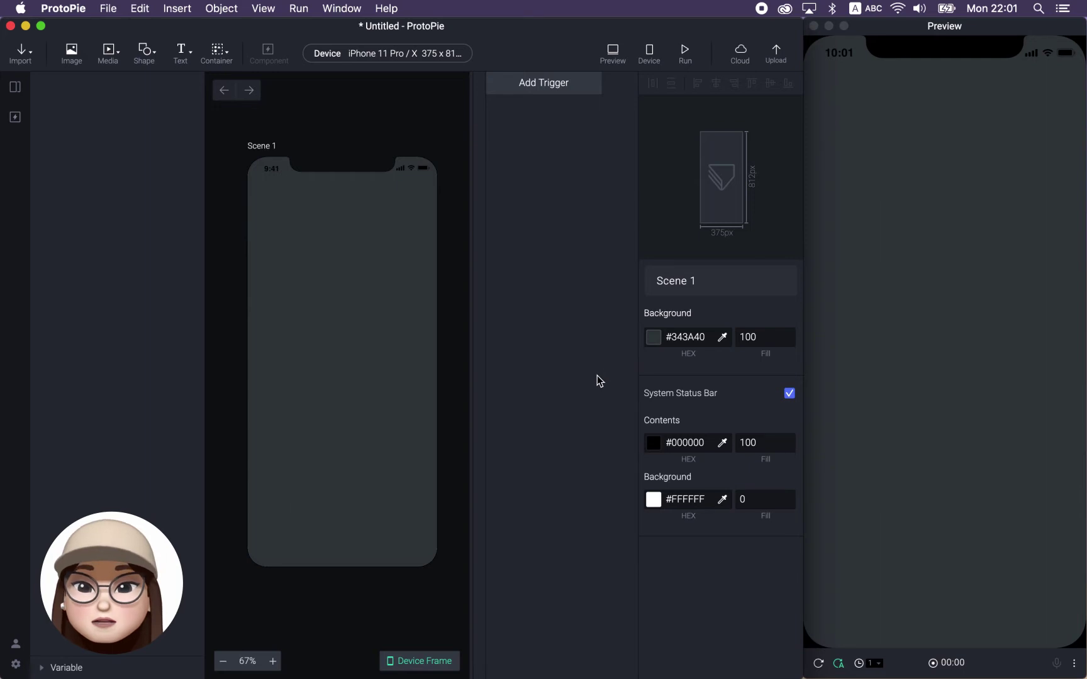
pyautogui.click(655, 446)
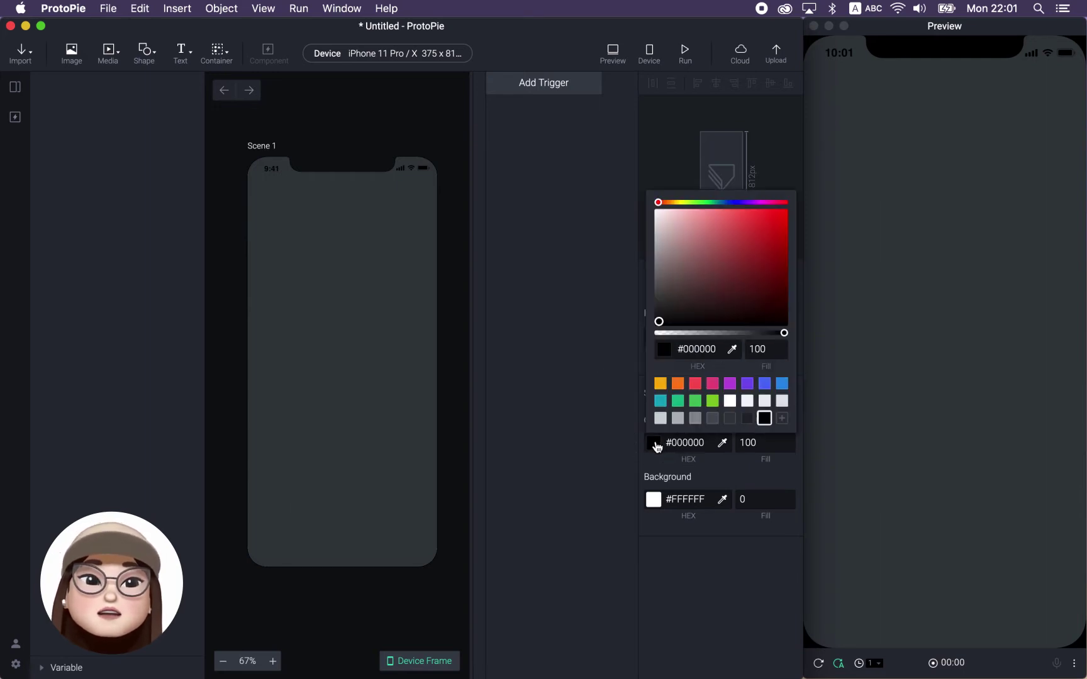
pyautogui.moveTo(735, 310); pyautogui.dragTo(619, 189)
pyautogui.click(618, 193)
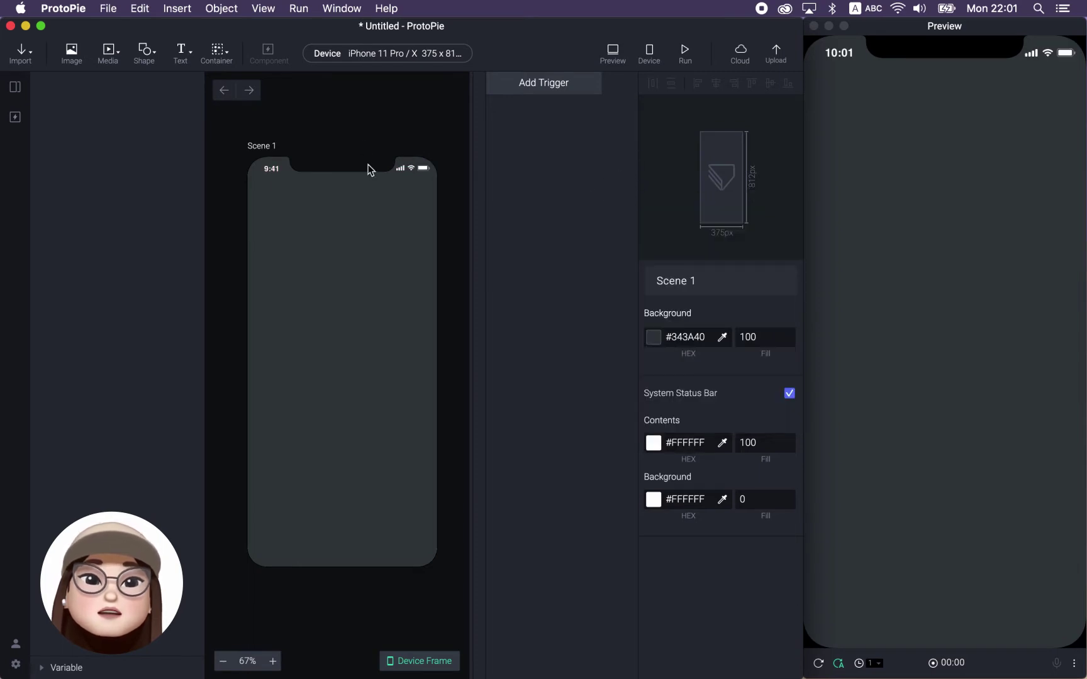
# - Try a fill of 60 for the status bar contents and restore it to 100
pyautogui.moveTo(750, 442); pyautogui.dragTo(731, 447)
pyautogui.write('60')
pyautogui.press('Return')
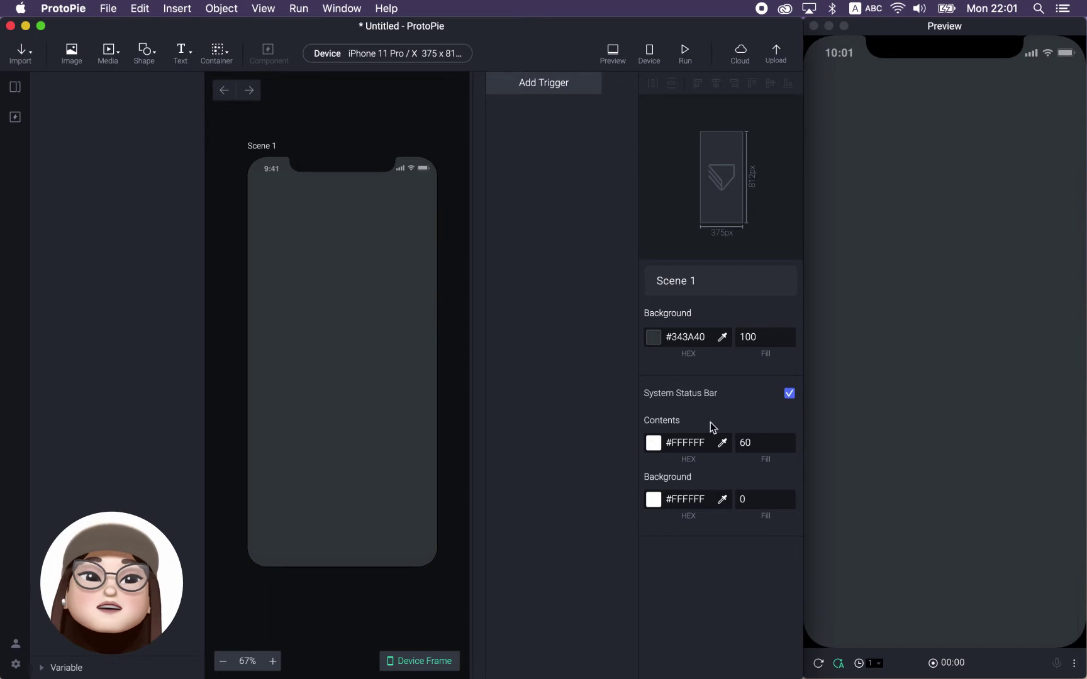
pyautogui.moveTo(750, 442); pyautogui.dragTo(717, 445)
pyautogui.write('100')
pyautogui.press('Return')
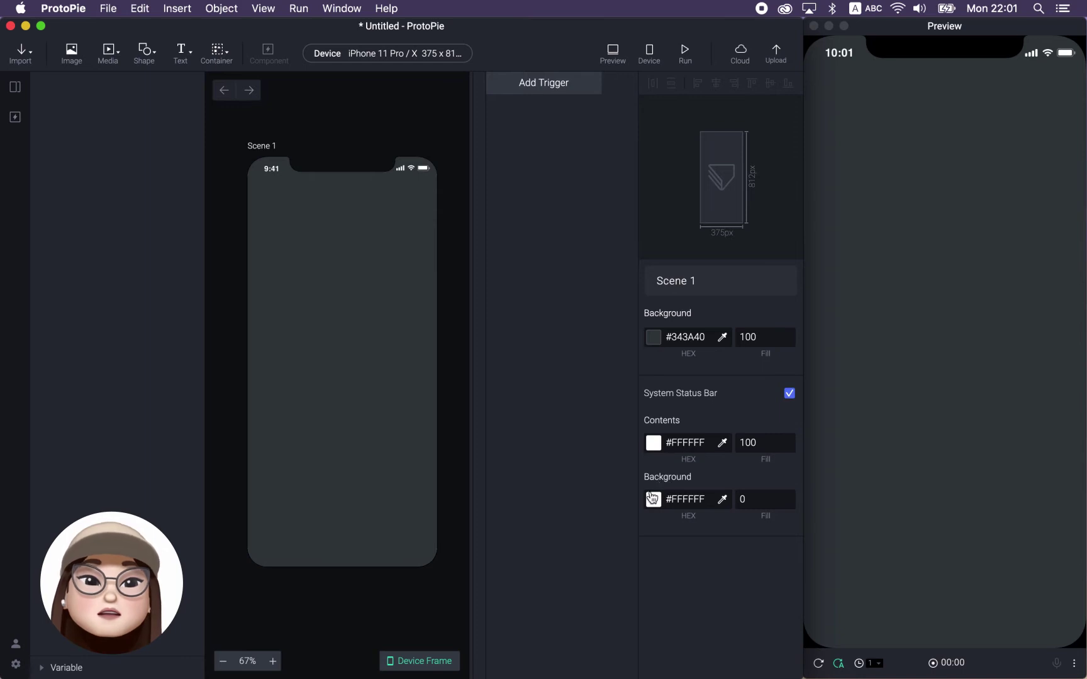
# - Set the status bar background to a fill of 100 and the dark colour #212529
pyautogui.click(740, 498)
pyautogui.write('10')
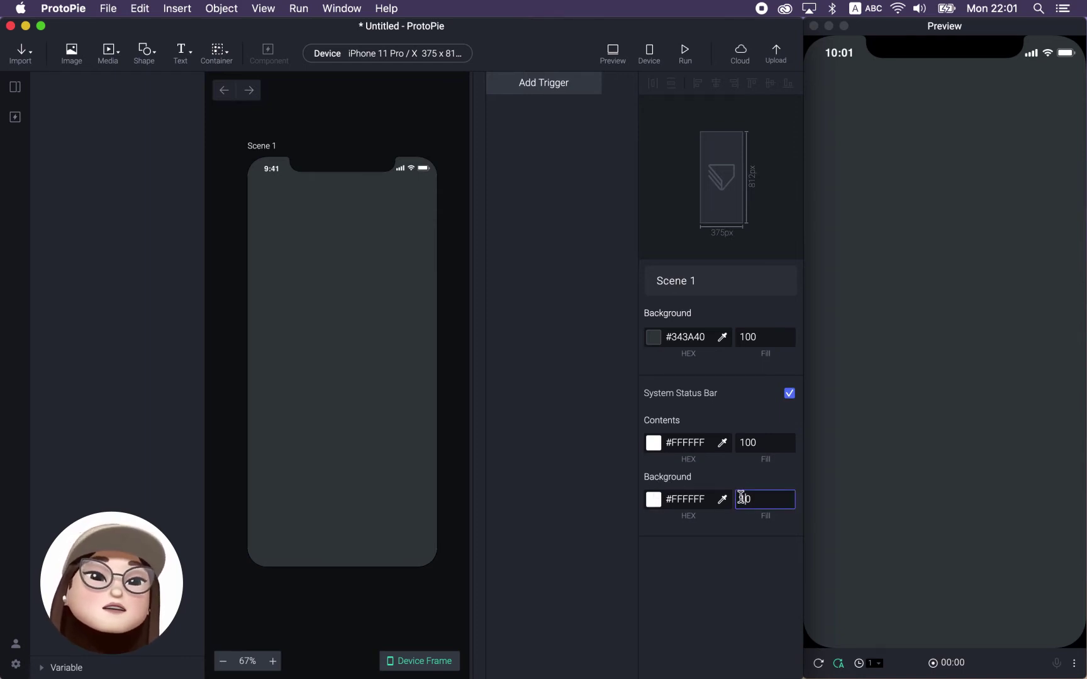
pyautogui.write('0')
pyautogui.click(717, 583)
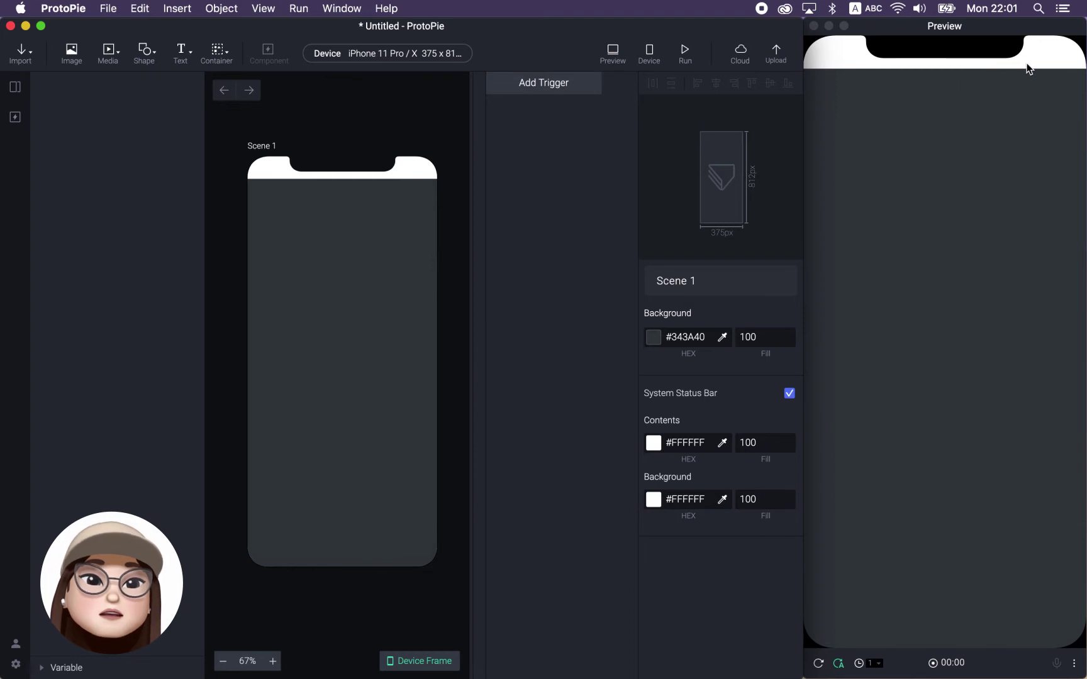
pyautogui.click(657, 500)
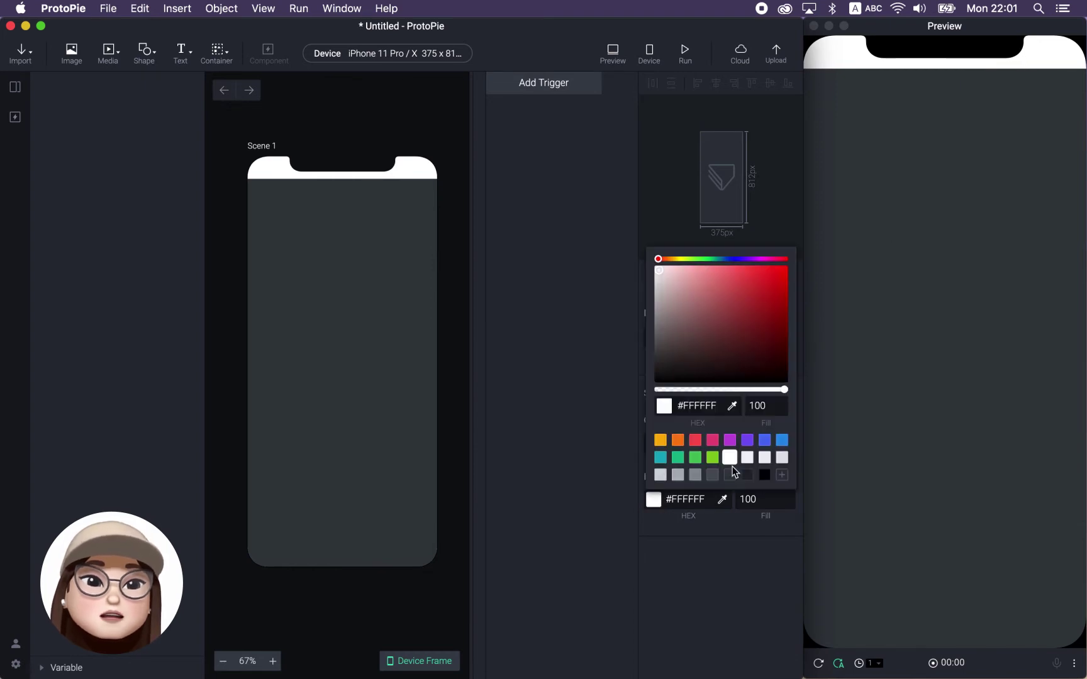
pyautogui.click(746, 476)
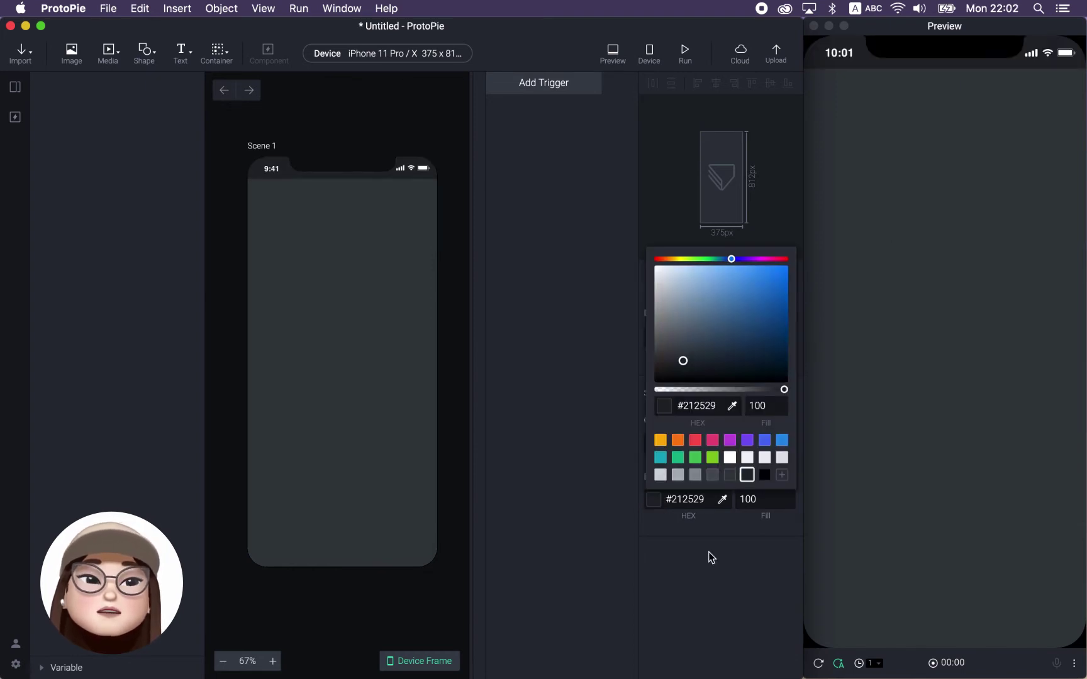
pyautogui.click(646, 524)
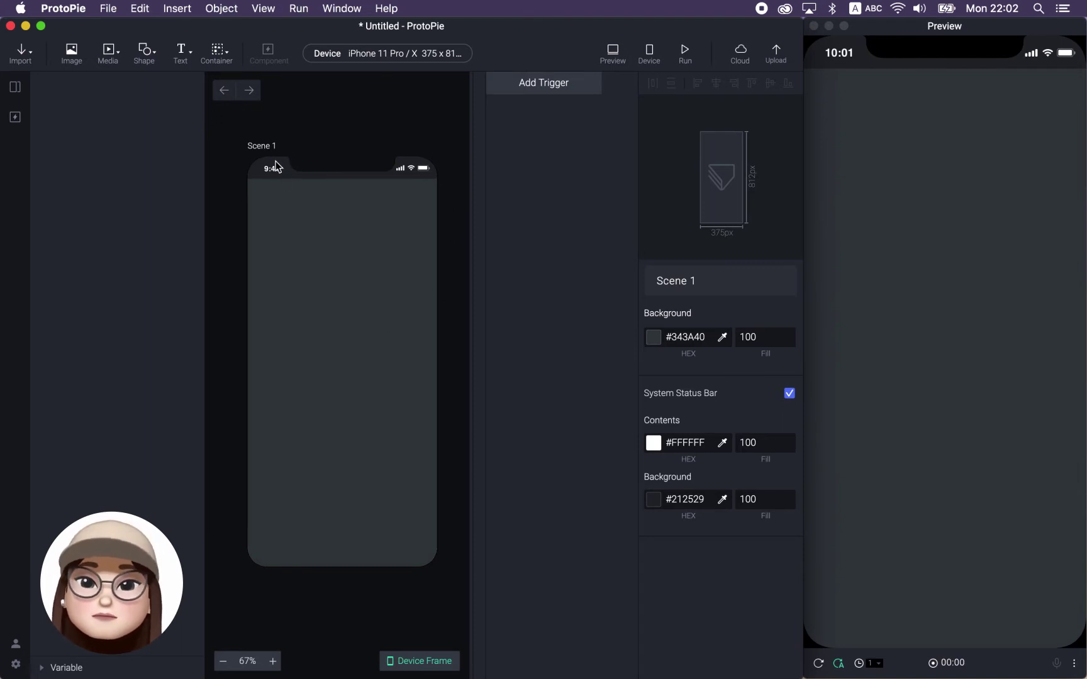
# - Add a 100 × 100 px rectangle at the centre of the scene
pyautogui.click(149, 55)
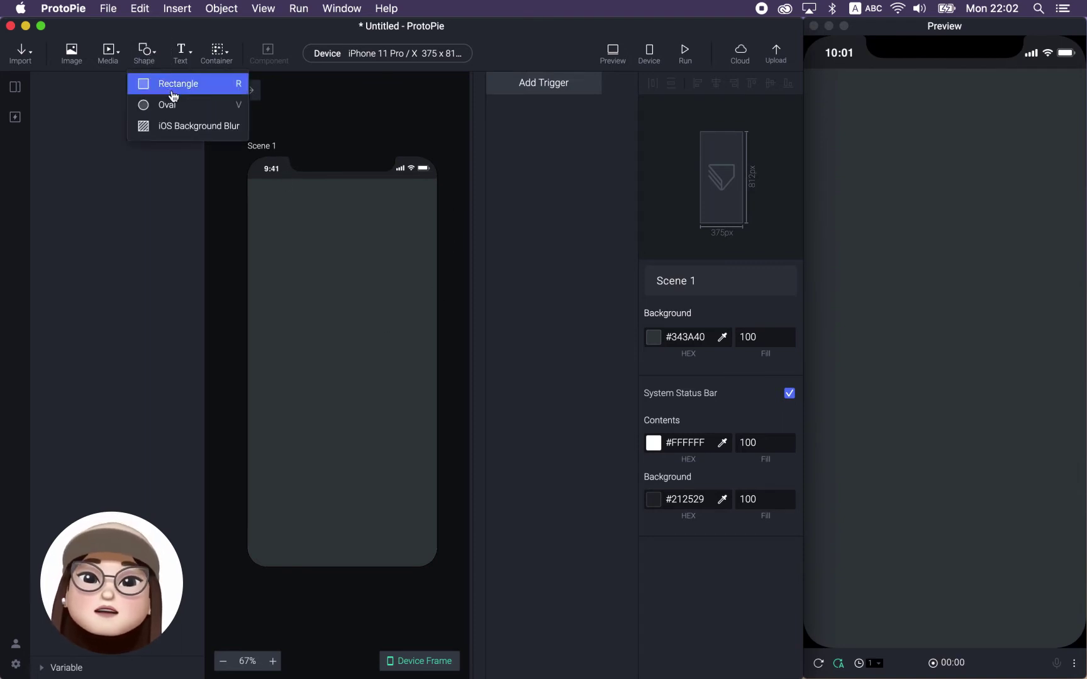
pyautogui.click(174, 86)
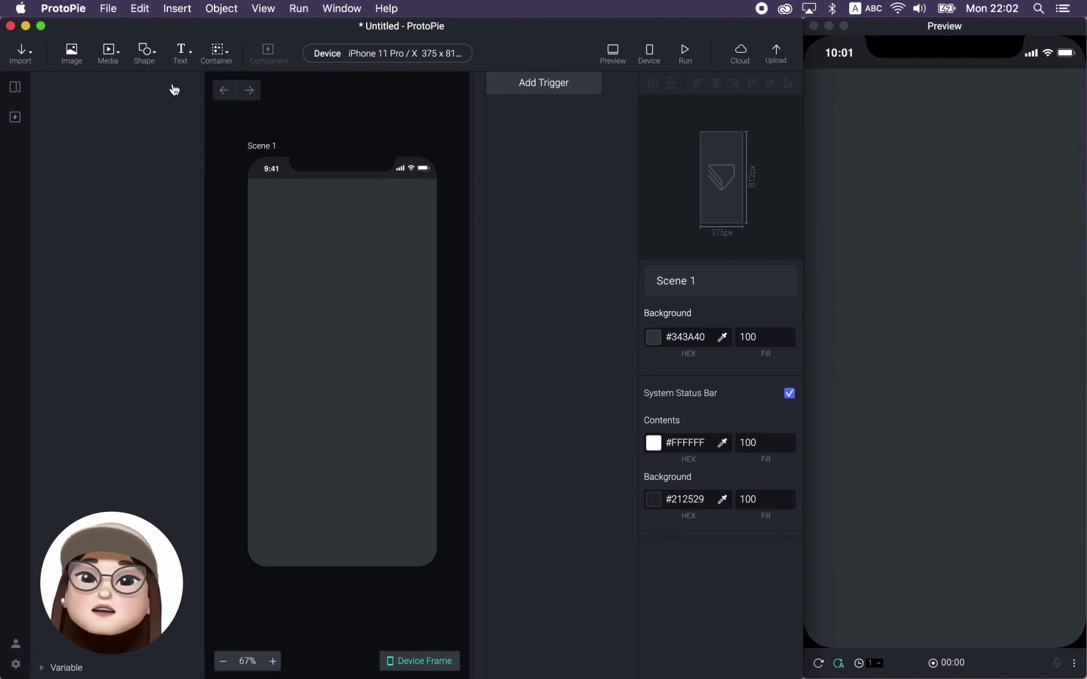
pyautogui.moveTo(277, 212); pyautogui.dragTo(347, 371)
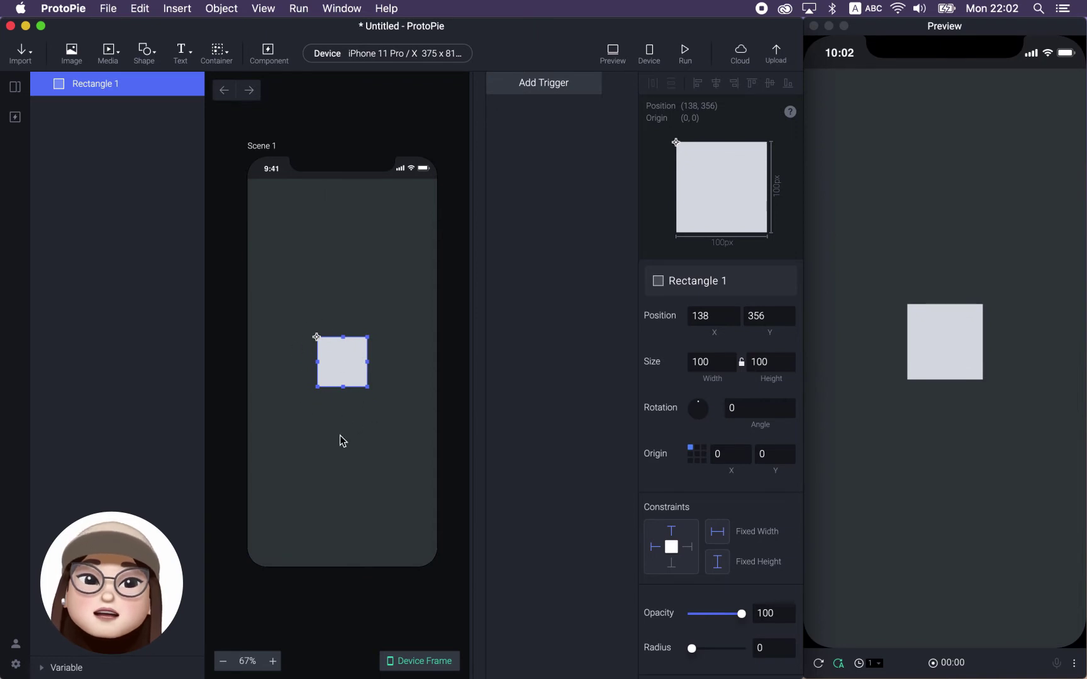
# - Align the rectangle to the scene's left edge and centre it horizontally again
pyautogui.click(698, 85)
pyautogui.click(717, 86)
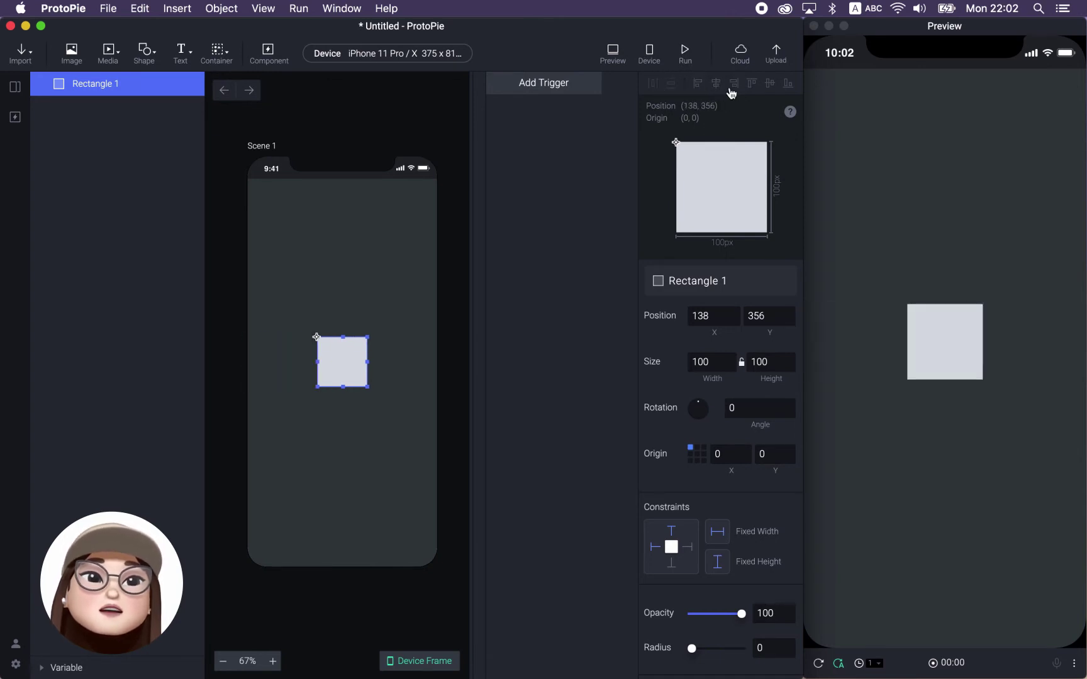
# - Try aligning the rectangle to the scene's right, top and bottom edges, and centre it horizontally and vertically again
pyautogui.click(734, 86)
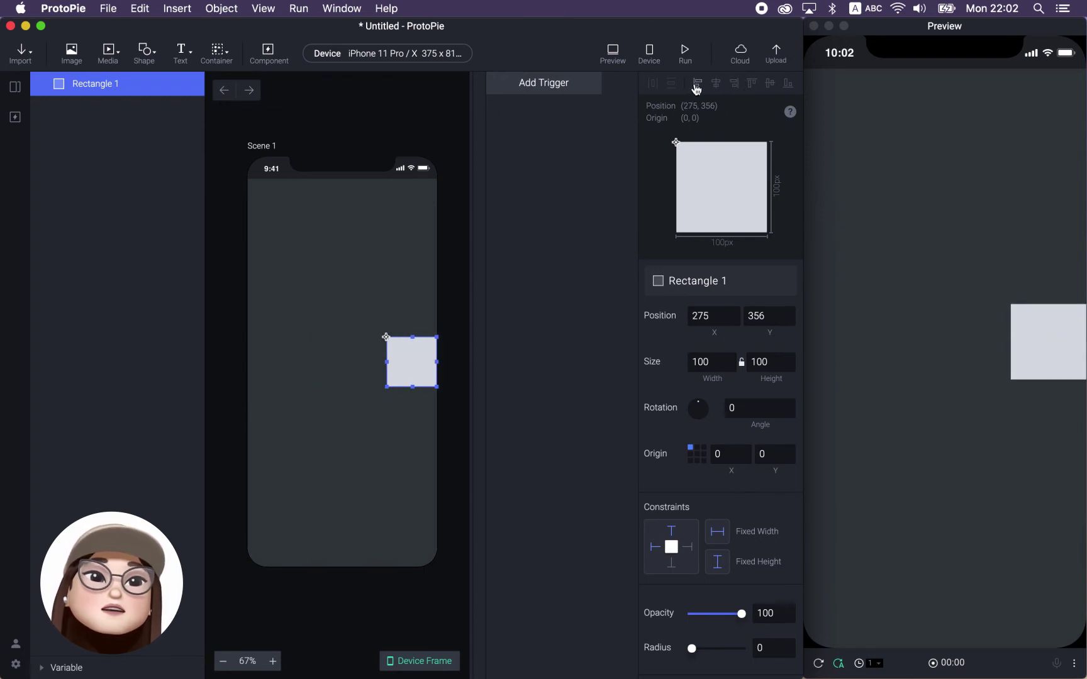
pyautogui.click(751, 86)
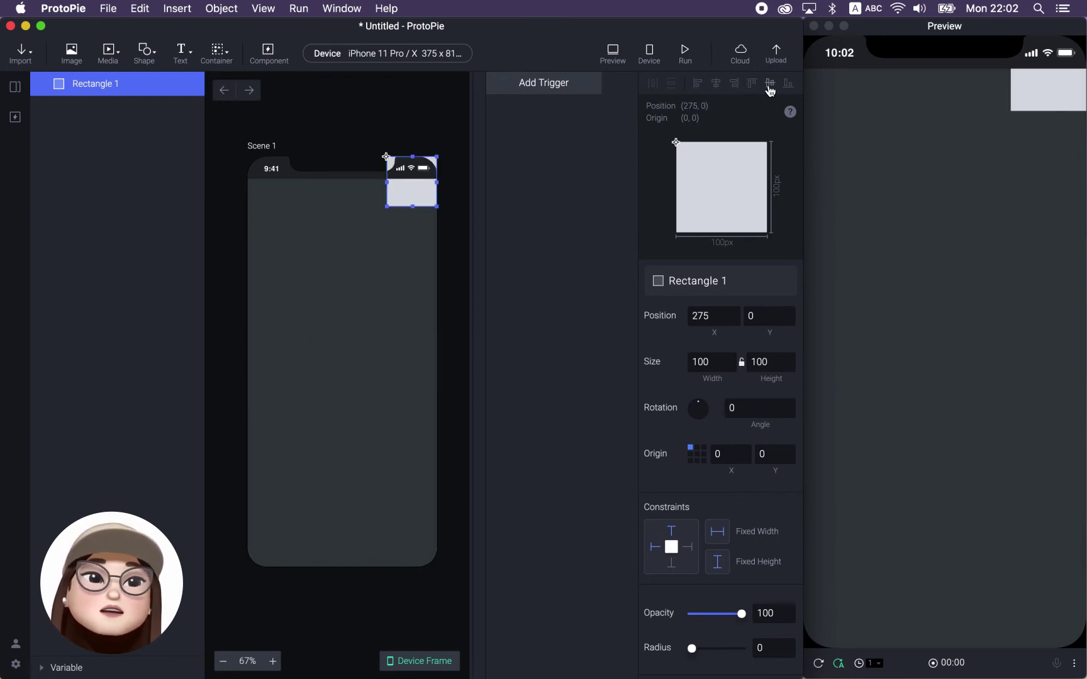
pyautogui.click(769, 87)
pyautogui.click(787, 87)
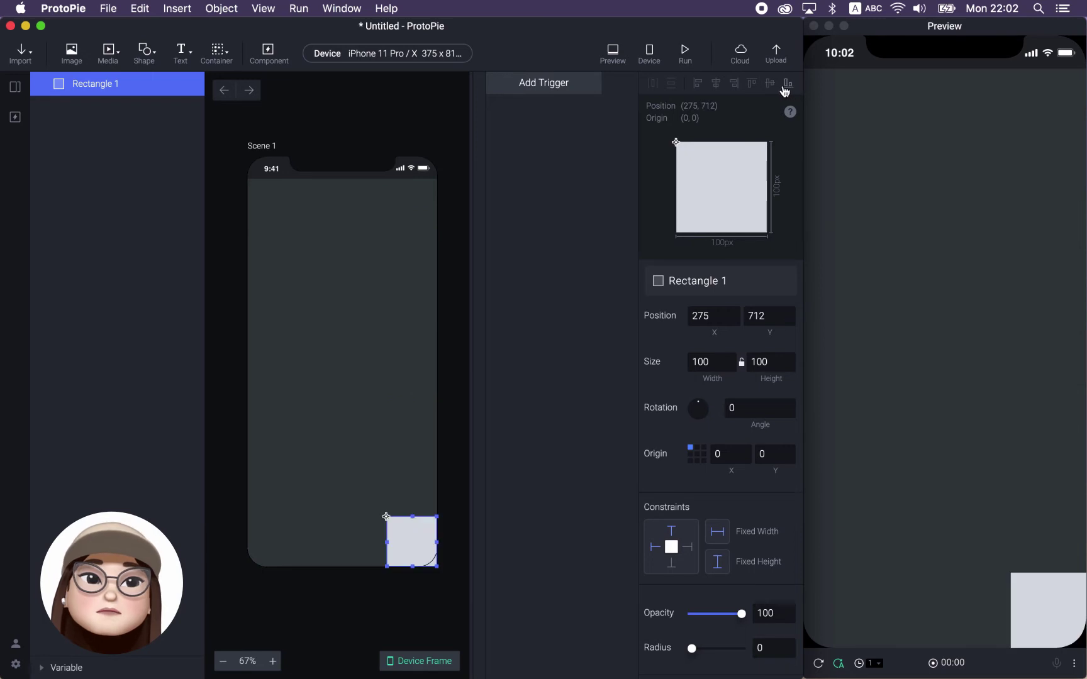
pyautogui.click(716, 87)
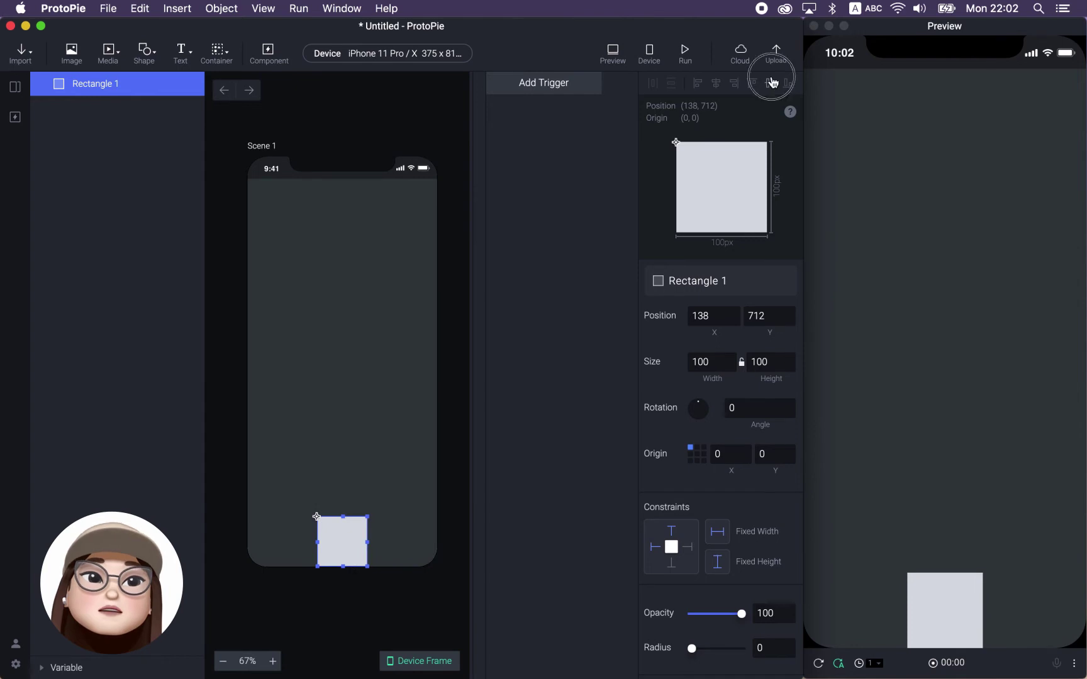
pyautogui.click(769, 85)
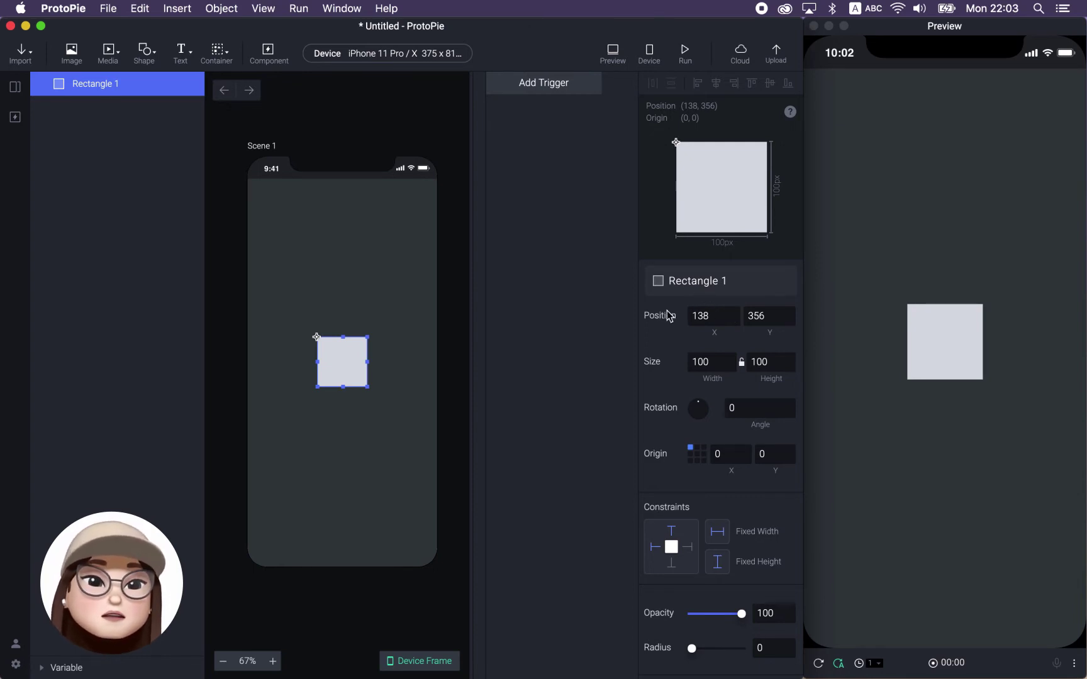
# - Try moving the rectangle freehand on the canvas and undo the move
pyautogui.scroll(-2, 711, 396)
pyautogui.scroll(2, 712, 377)
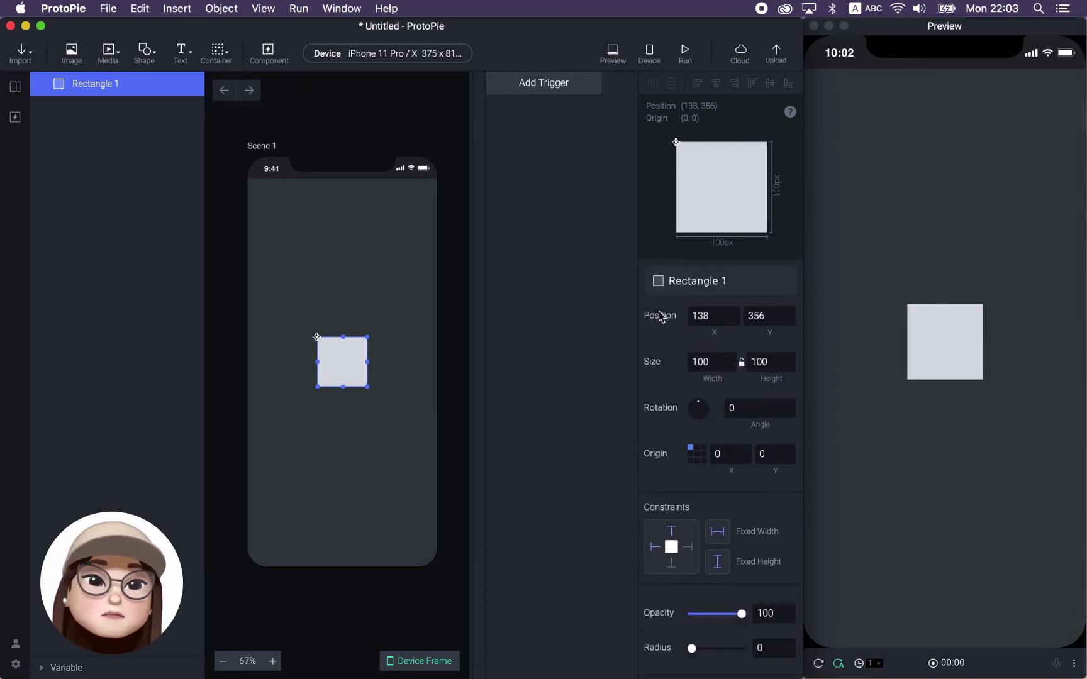
pyautogui.click(712, 320)
pyautogui.moveTo(360, 370)
pyautogui.mouseDown()
pyautogui.moveTo(354, 332)
pyautogui.moveTo(347, 381)
pyautogui.moveTo(403, 359)
pyautogui.moveTo(368, 352)
pyautogui.moveTo(356, 364)
pyautogui.mouseUp()
pyautogui.press('super+z')
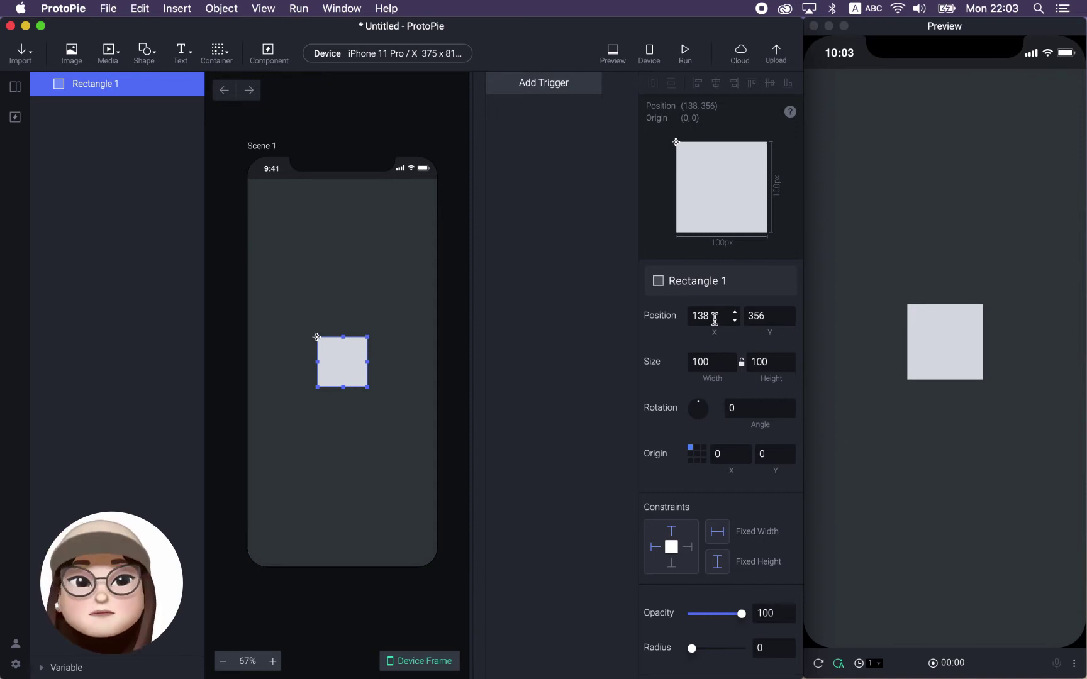
# - Raise the rectangle's X position to 158 in steps of 10 and undo the change
pyautogui.click(711, 319)
pyautogui.hotkey('shift', 'Up')
pyautogui.hotkey('shift', 'Up')
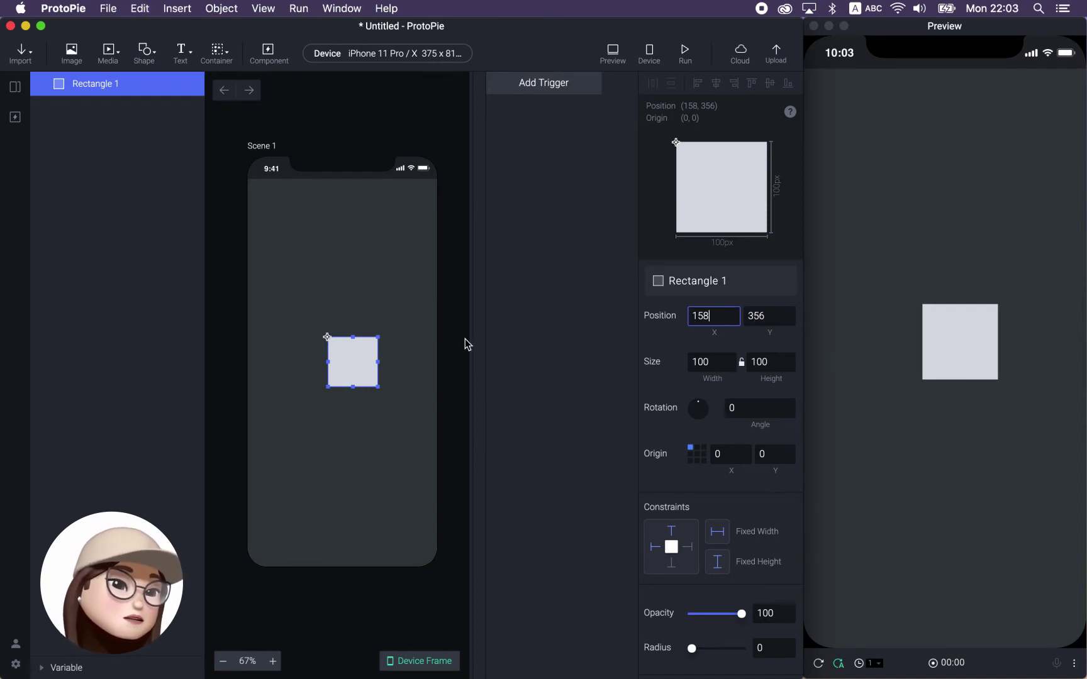
pyautogui.click(410, 368)
pyautogui.press('super+z')
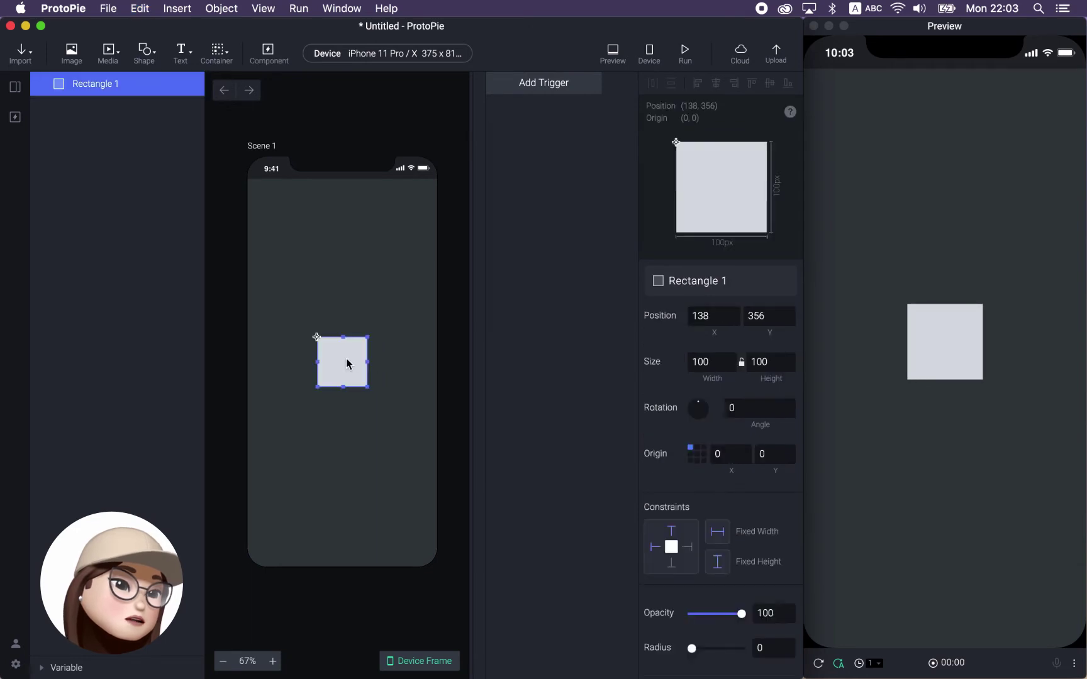
# - Try larger X positions for the rectangle in steps of 10 and return it to 138
pyautogui.click(709, 313)
pyautogui.hotkey('shift', 'Up')
pyautogui.hotkey('shift', 'Up')
pyautogui.hotkey('shift', 'Down')
pyautogui.hotkey('shift', 'Down')
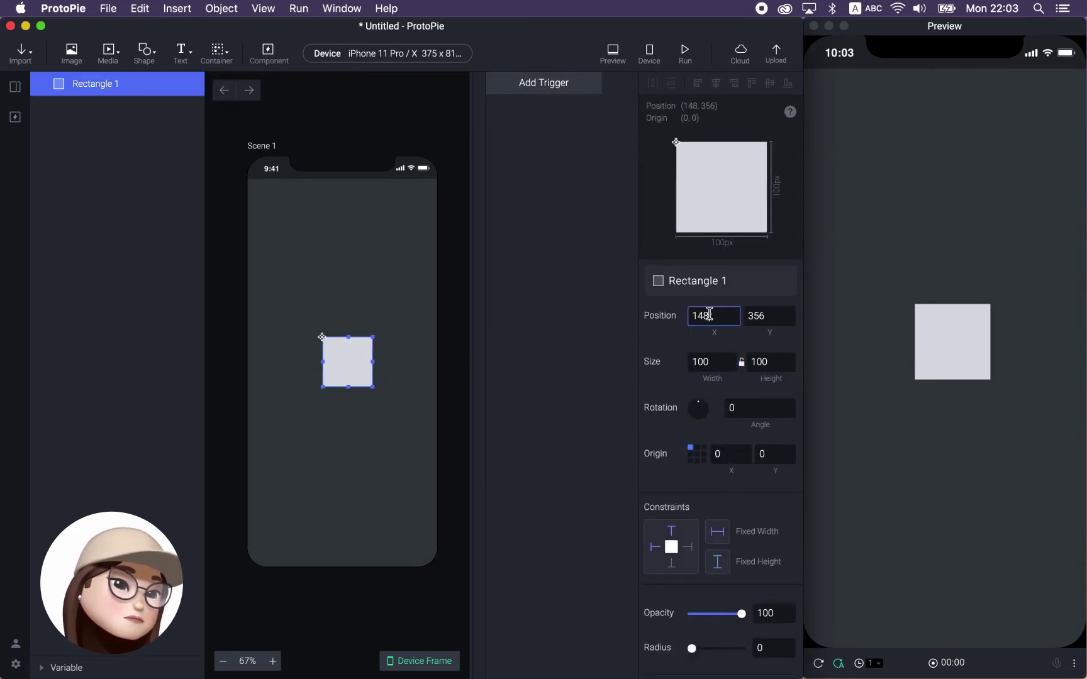
# - Try a different Y position for the rectangle, return it to 356, and centre the rectangle horizontally
pyautogui.click(766, 318)
pyautogui.hotkey('shift', 'Up')
pyautogui.hotkey('shift', 'Up')
pyautogui.hotkey('shift', 'Down')
pyautogui.hotkey('shift', 'Down')
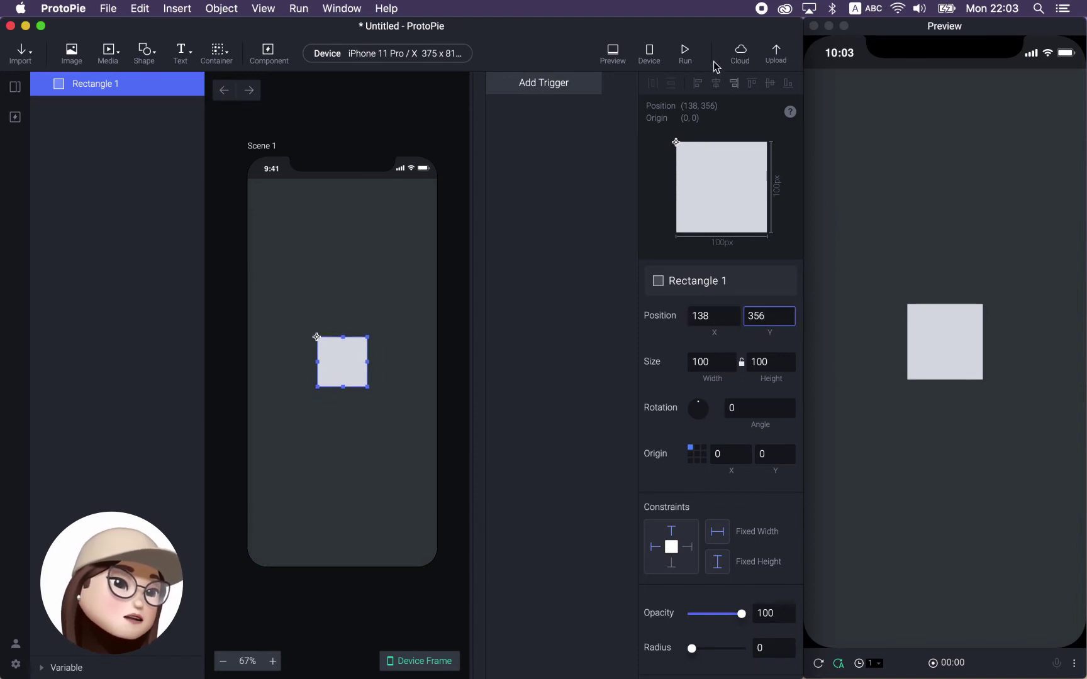
pyautogui.click(716, 87)
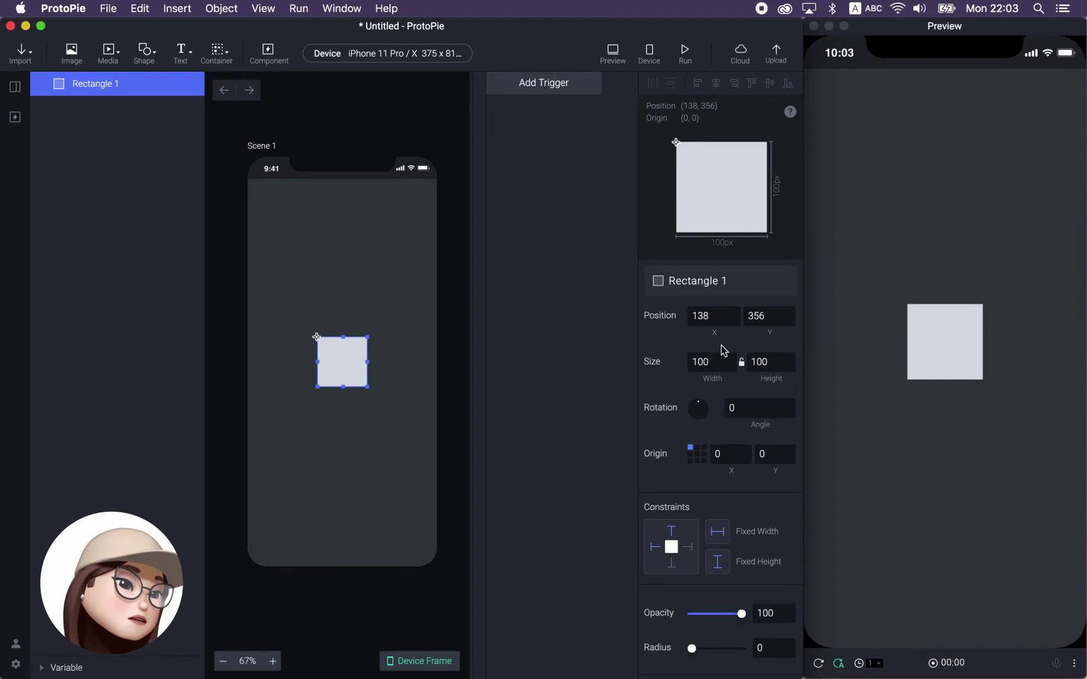
# - Try a larger rectangle width in single-pixel steps and resizing from a corner, keeping the size at 100 × 100
pyautogui.click(710, 363)
pyautogui.press('Up')
pyautogui.press('Up')
pyautogui.press('Up')
pyautogui.press('Up')
pyautogui.press('Up')
pyautogui.press('Up')
pyautogui.press('Up')
pyautogui.press('Up')
pyautogui.press('Up')
pyautogui.press('Up')
pyautogui.press('Up')
pyautogui.press('Up')
pyautogui.press('Up')
pyautogui.press('Up')
pyautogui.press('Up')
pyautogui.press('Up')
pyautogui.press('Up')
pyautogui.press('Up')
pyautogui.press('Up')
pyautogui.press('Up')
pyautogui.press('Down')
pyautogui.press('Down')
pyautogui.press('Down')
pyautogui.press('Down')
pyautogui.press('Down')
pyautogui.press('Down')
pyautogui.press('Down')
pyautogui.press('Down')
pyautogui.press('Down')
pyautogui.press('Down')
pyautogui.press('Down')
pyautogui.press('Down')
pyautogui.press('Down')
pyautogui.press('Down')
pyautogui.press('Down')
pyautogui.press('Down')
pyautogui.press('Down')
pyautogui.press('Down')
pyautogui.press('Down')
pyautogui.press('Down')
pyautogui.click(771, 363)
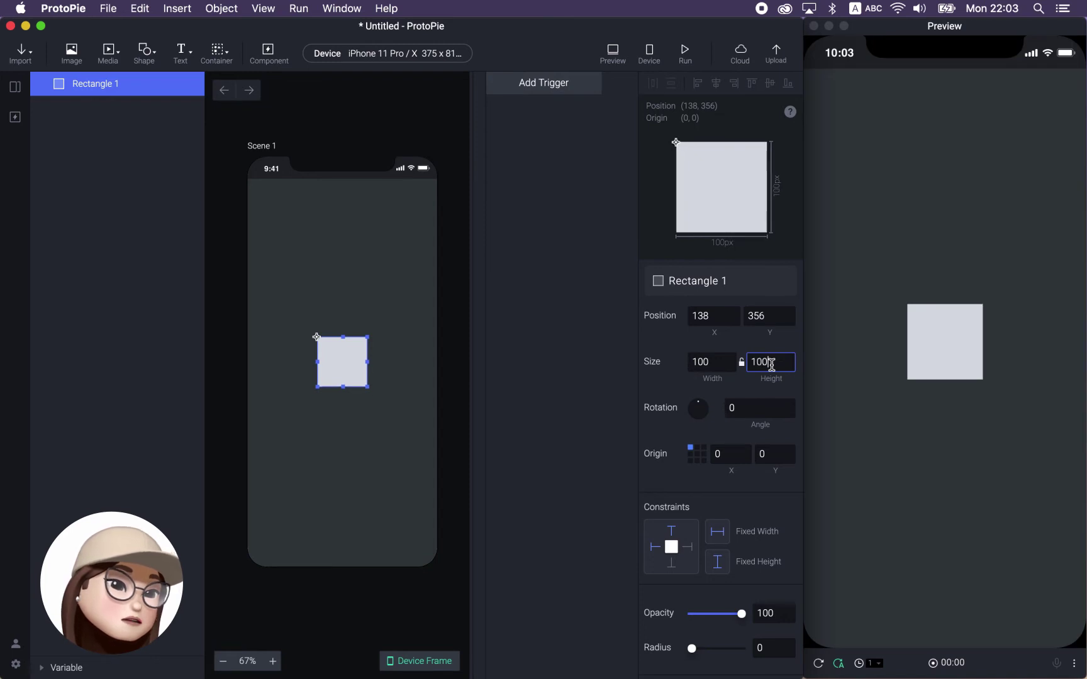
pyautogui.moveTo(367, 387)
pyautogui.mouseDown()
pyautogui.moveTo(405, 450)
pyautogui.moveTo(356, 392)
pyautogui.moveTo(420, 439)
pyautogui.moveTo(381, 381)
pyautogui.moveTo(399, 396)
pyautogui.moveTo(356, 385)
pyautogui.moveTo(368, 387)
pyautogui.mouseUp()
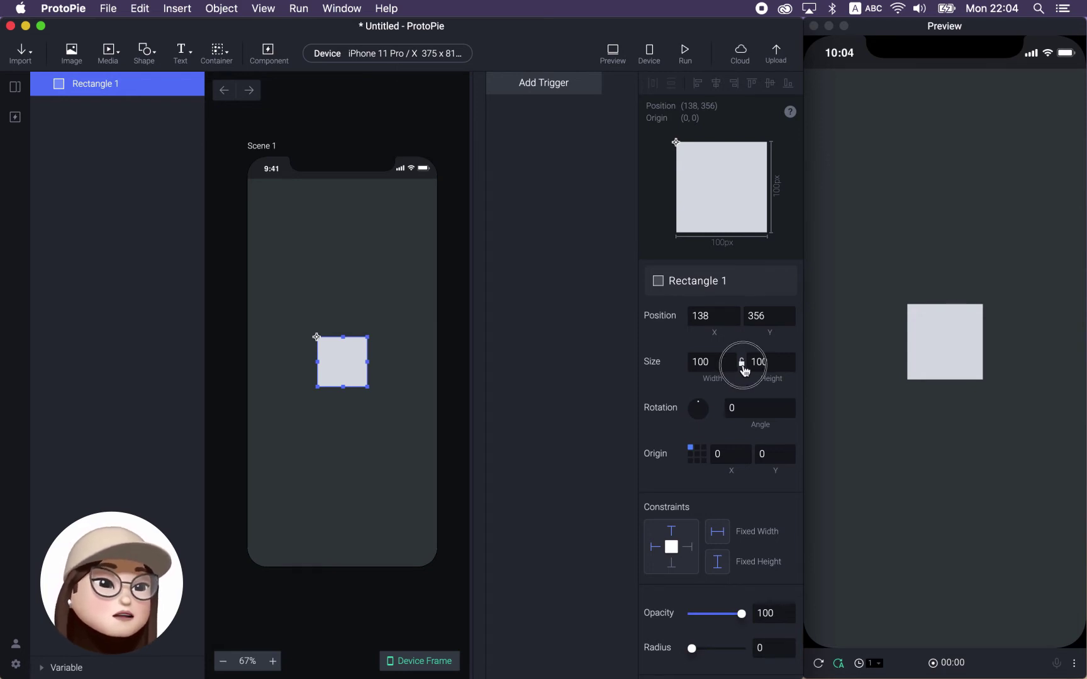
# - Lock the rectangle's proportions, try a larger size in steps of 10, and restore it to 100 × 100
pyautogui.click(711, 362)
pyautogui.hotkey('shift', 'Up')
pyautogui.hotkey('shift', 'Up')
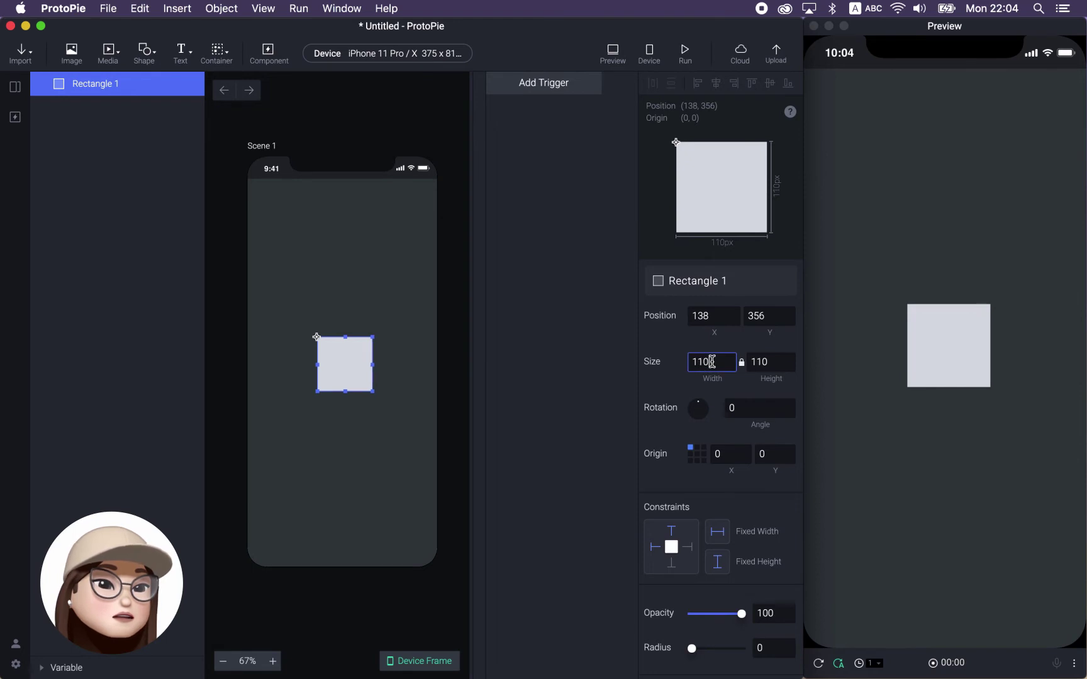
pyautogui.hotkey('shift', 'Down')
pyautogui.hotkey('shift', 'Down')
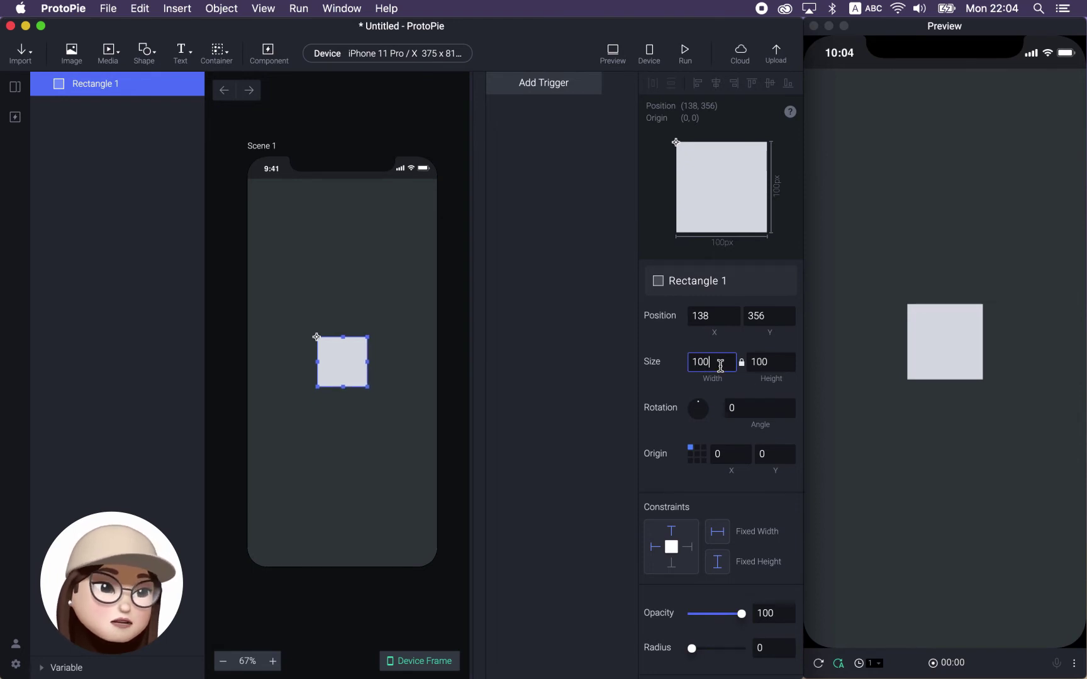
pyautogui.click(374, 375)
pyautogui.click(358, 371)
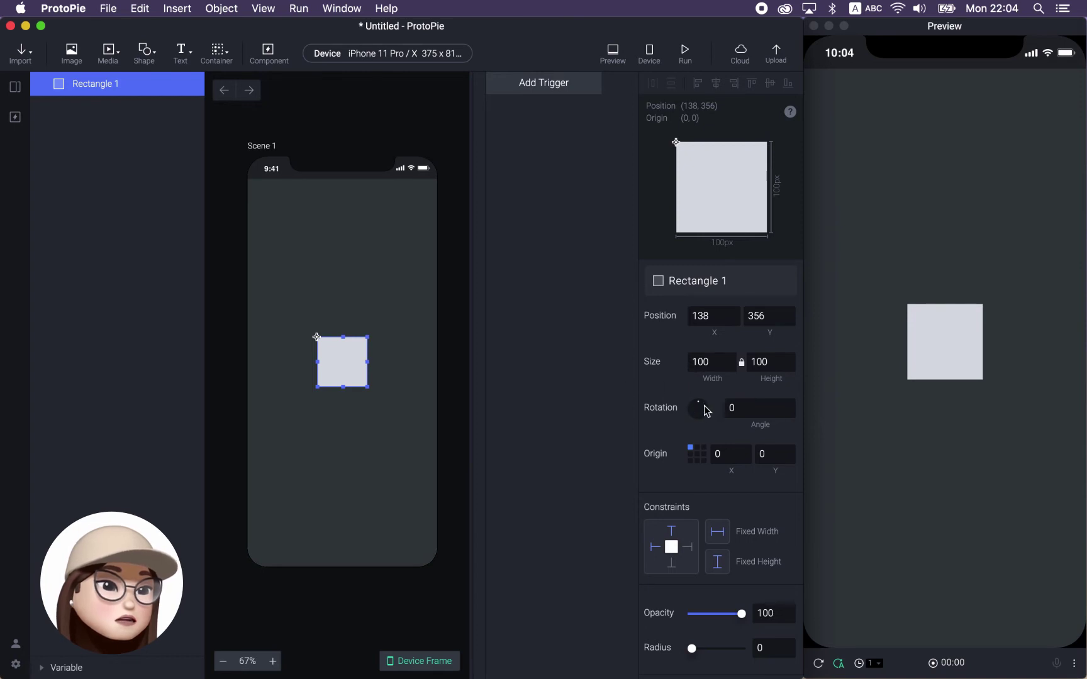
# - Try rotating the rectangle freehand to about 337° and undo the rotation
pyautogui.moveTo(700, 407); pyautogui.dragTo(679, 381)
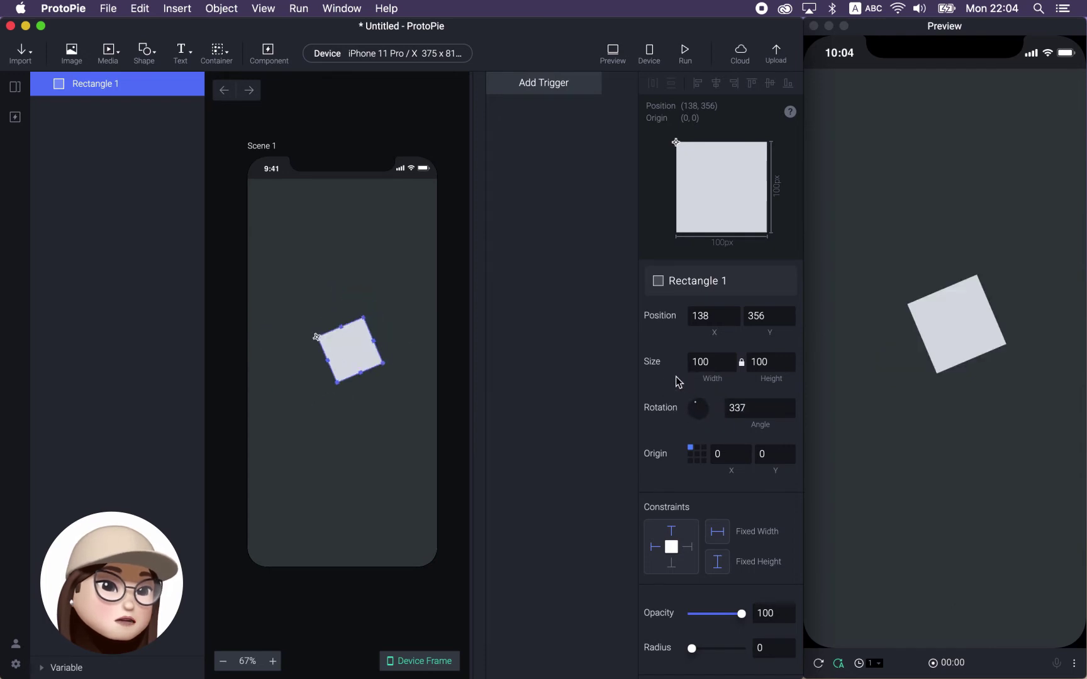
pyautogui.press('super+z')
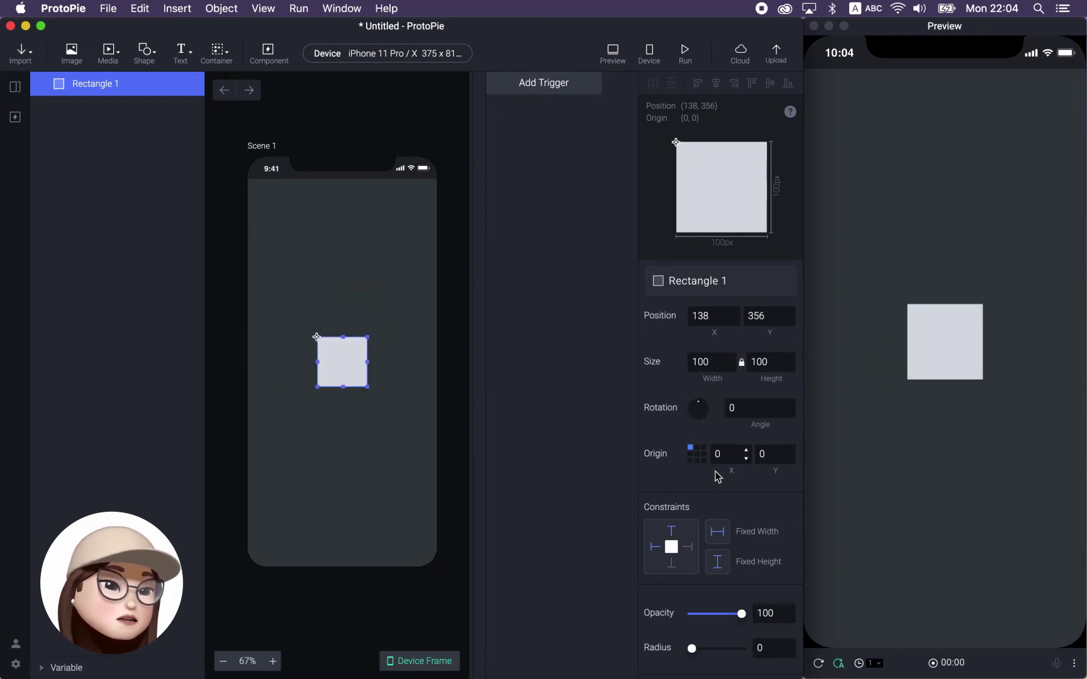
# - Set the rectangle's origin to its centre (50, 50), trying the middle of its right edge (100, 50) in between
pyautogui.click(696, 453)
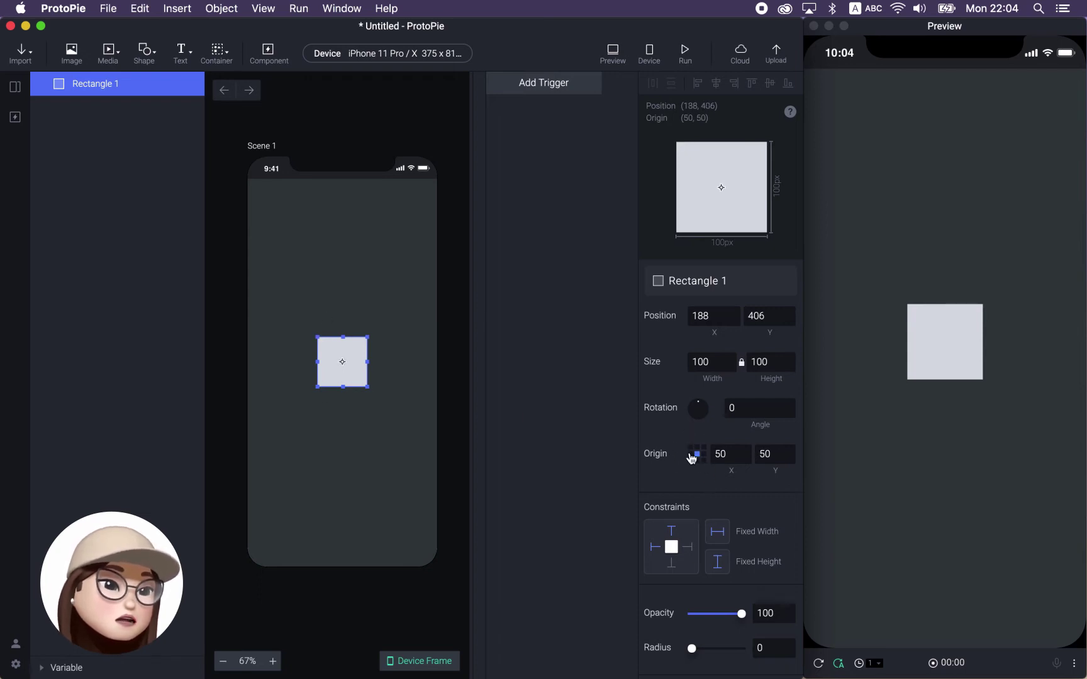
pyautogui.click(733, 453)
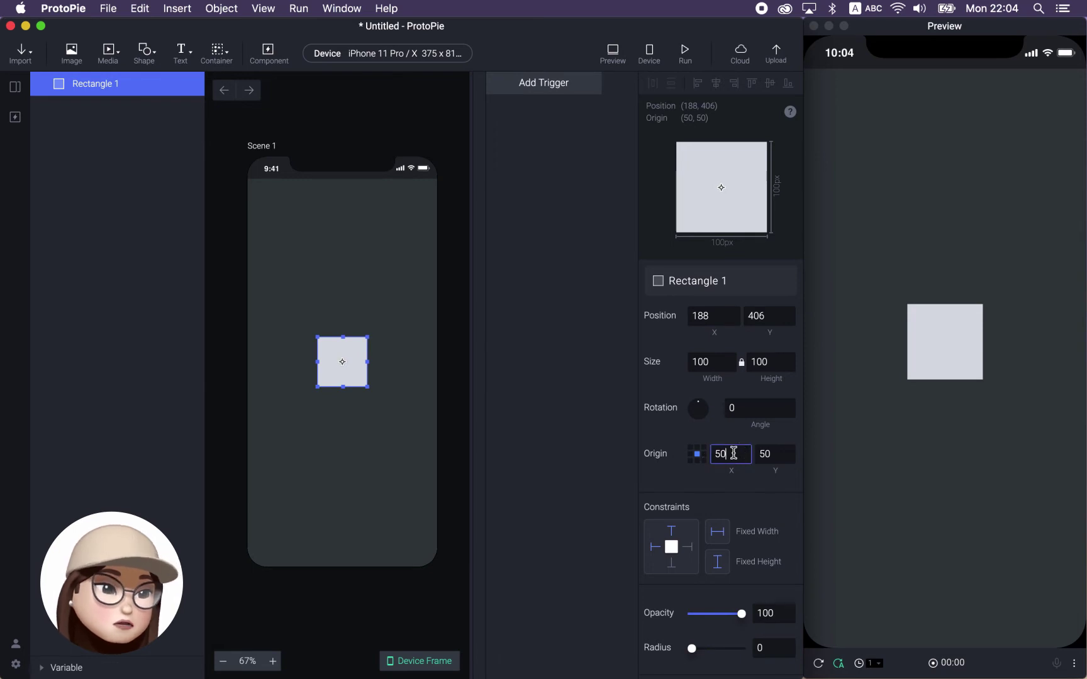
pyautogui.click(772, 454)
pyautogui.click(704, 449)
pyautogui.click(703, 454)
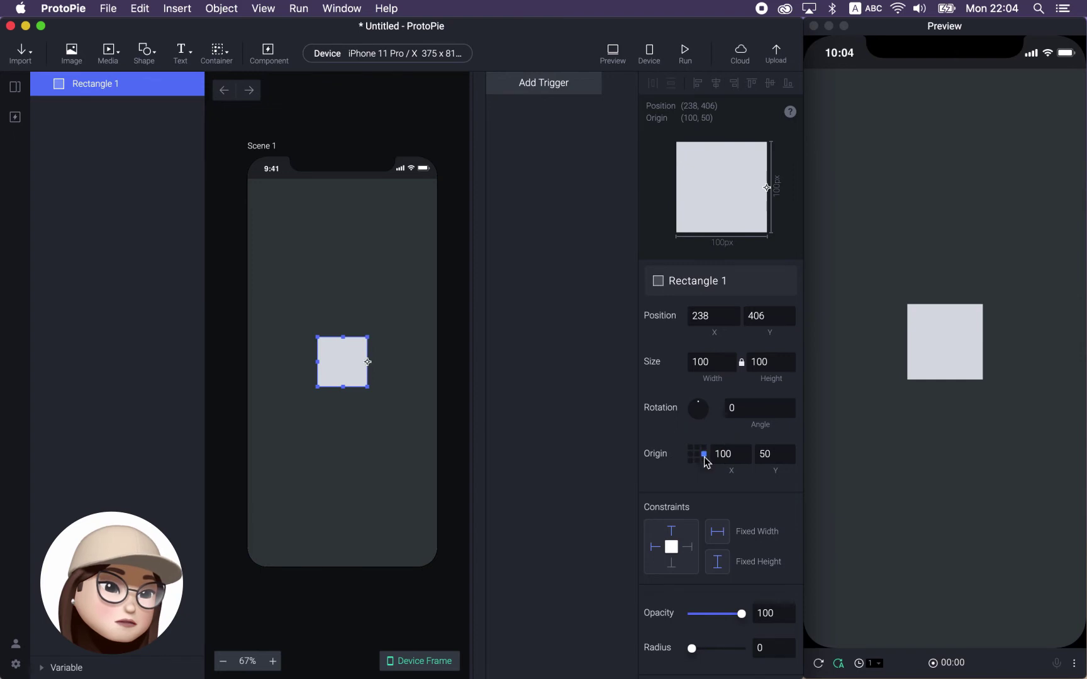
pyautogui.click(697, 454)
# - Try rotating the rectangle about its centre by 90° and 45°, and restore the angle to 0
pyautogui.moveTo(701, 406)
pyautogui.mouseDown()
pyautogui.moveTo(709, 412)
pyautogui.moveTo(699, 427)
pyautogui.moveTo(687, 421)
pyautogui.moveTo(703, 400)
pyautogui.moveTo(715, 417)
pyautogui.moveTo(685, 418)
pyautogui.moveTo(699, 432)
pyautogui.moveTo(704, 396)
pyautogui.moveTo(701, 422)
pyautogui.moveTo(718, 411)
pyautogui.moveTo(699, 405)
pyautogui.mouseUp()
pyautogui.click(742, 408)
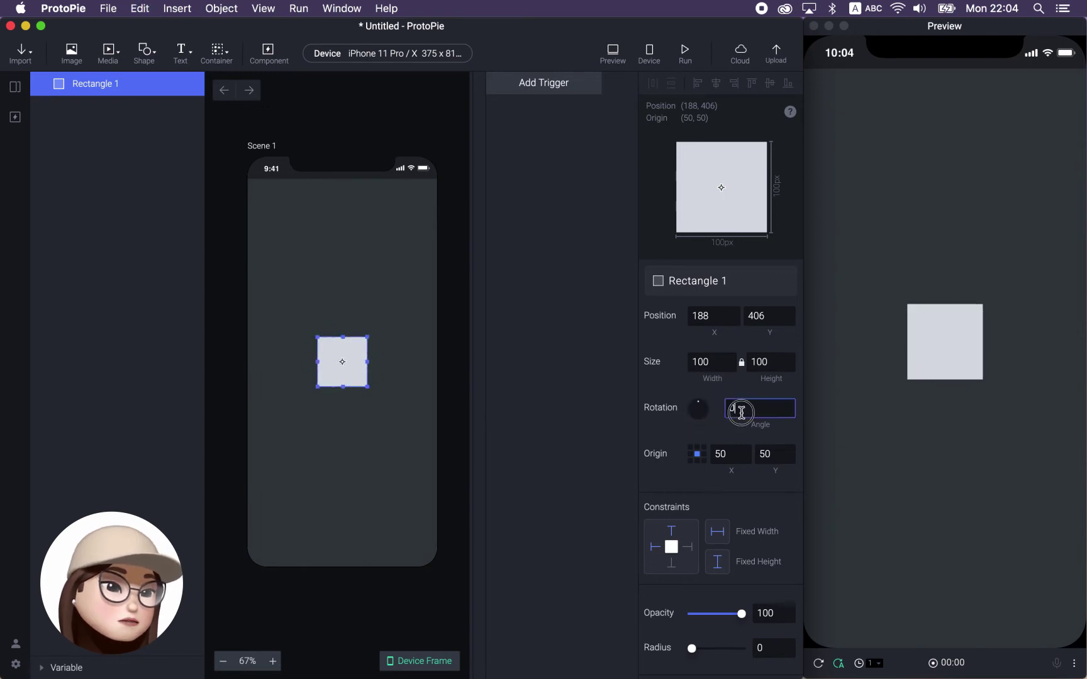
pyautogui.press('Return')
pyautogui.click(747, 414)
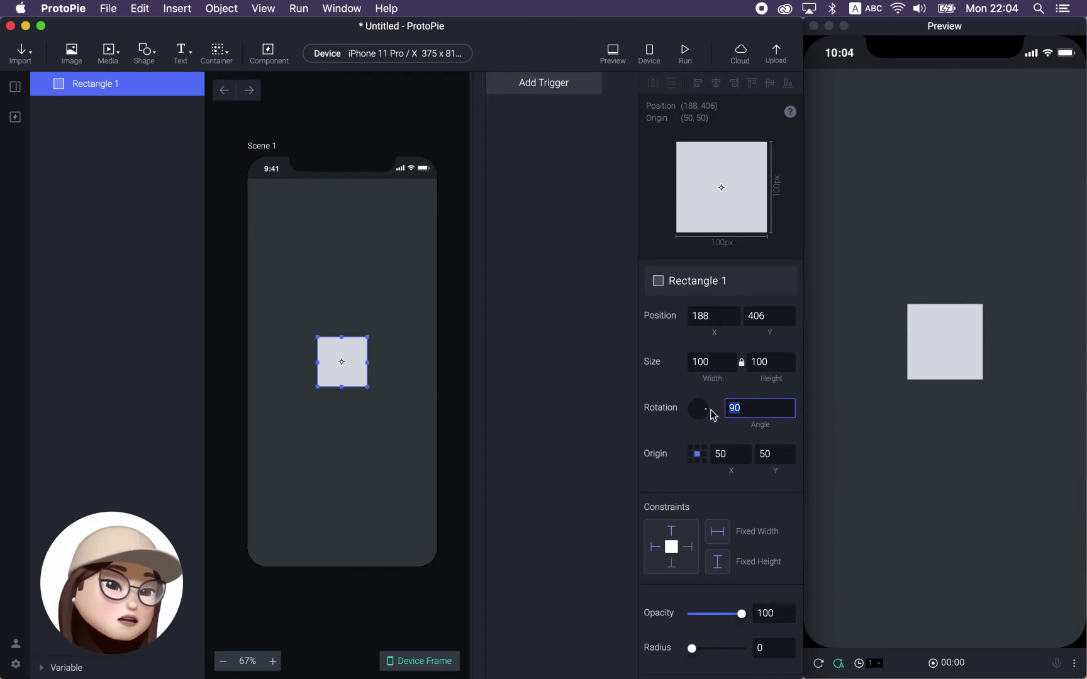
pyautogui.press('Return')
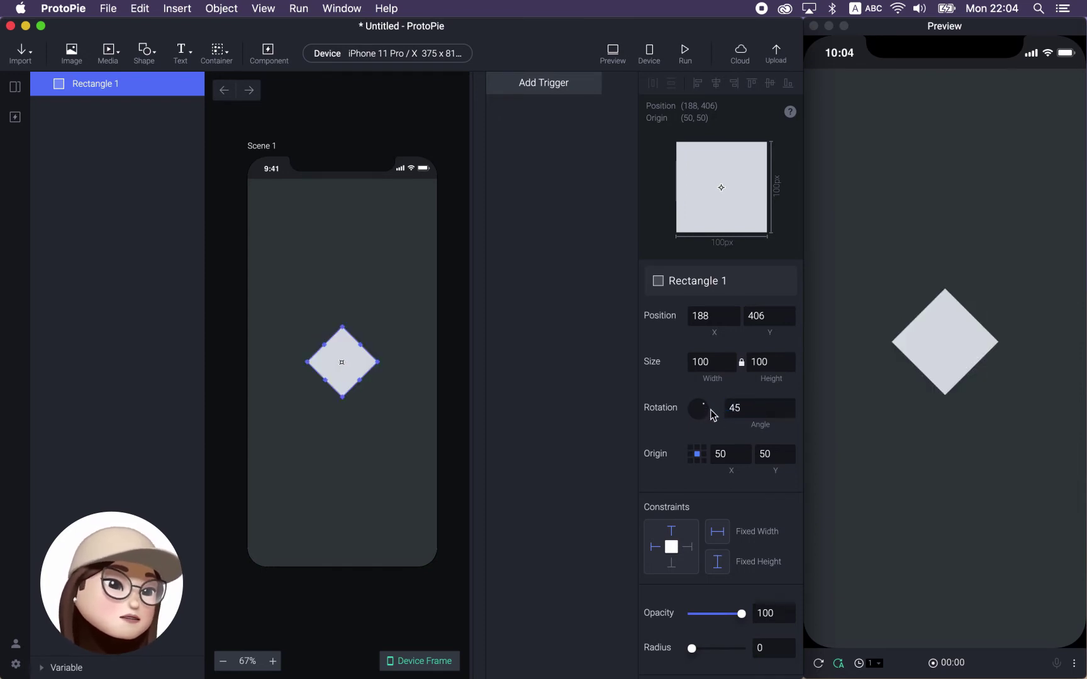
pyautogui.click(742, 413)
pyautogui.doubleClick(742, 413)
pyautogui.write('90')
pyautogui.write('0')
pyautogui.press('Return')
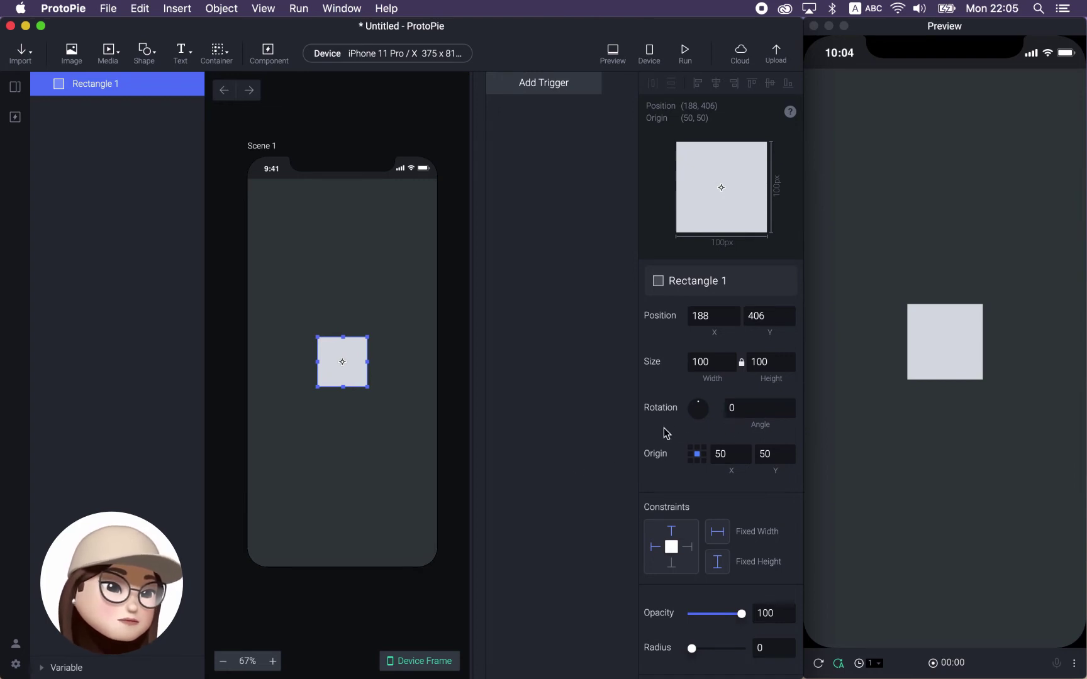
# - Try the rectangle's opacity and a corner radius of 24, restoring the opacity to 100 and the radius to 0
pyautogui.scroll(-3, 677, 429)
pyautogui.scroll(-3, 679, 418)
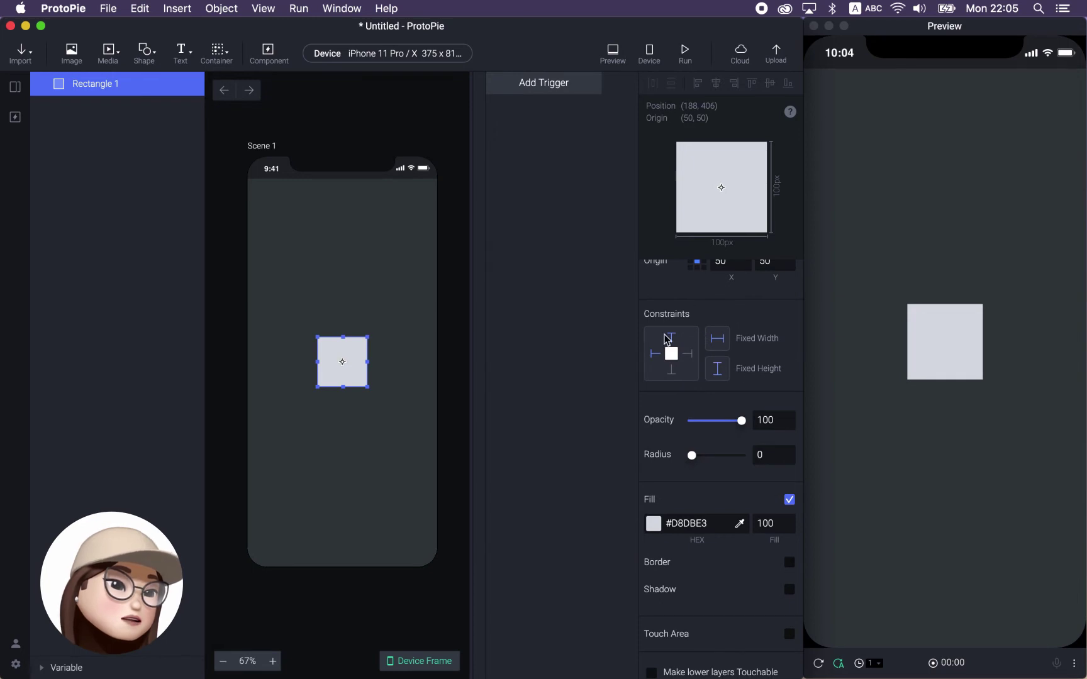
pyautogui.scroll(-1, 723, 394)
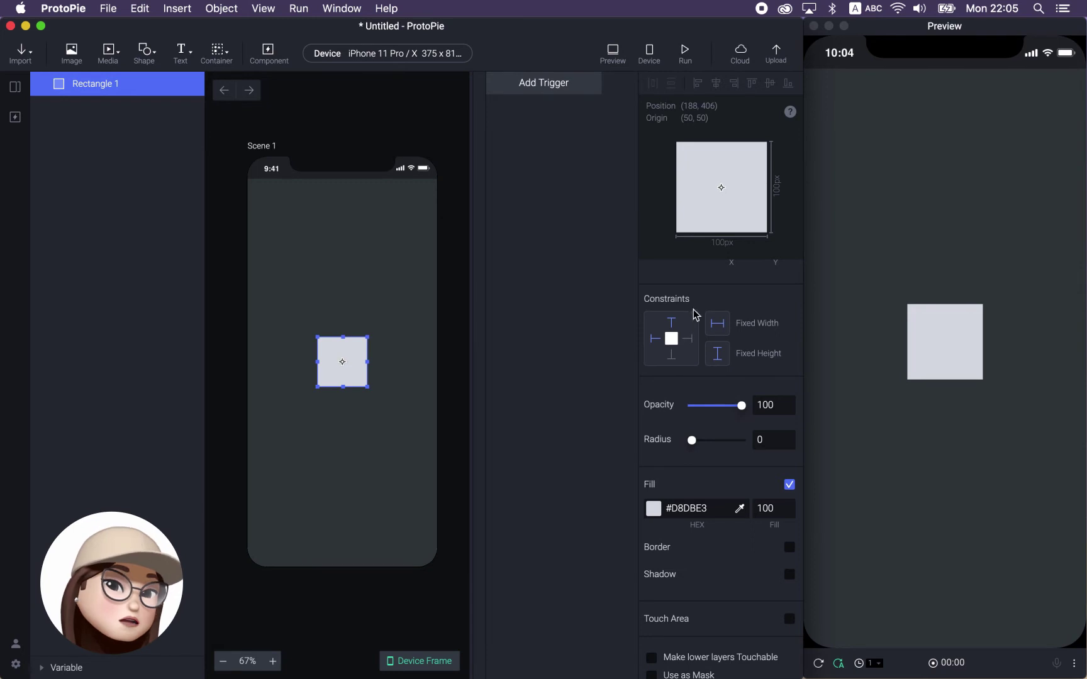
pyautogui.scroll(-2, 740, 345)
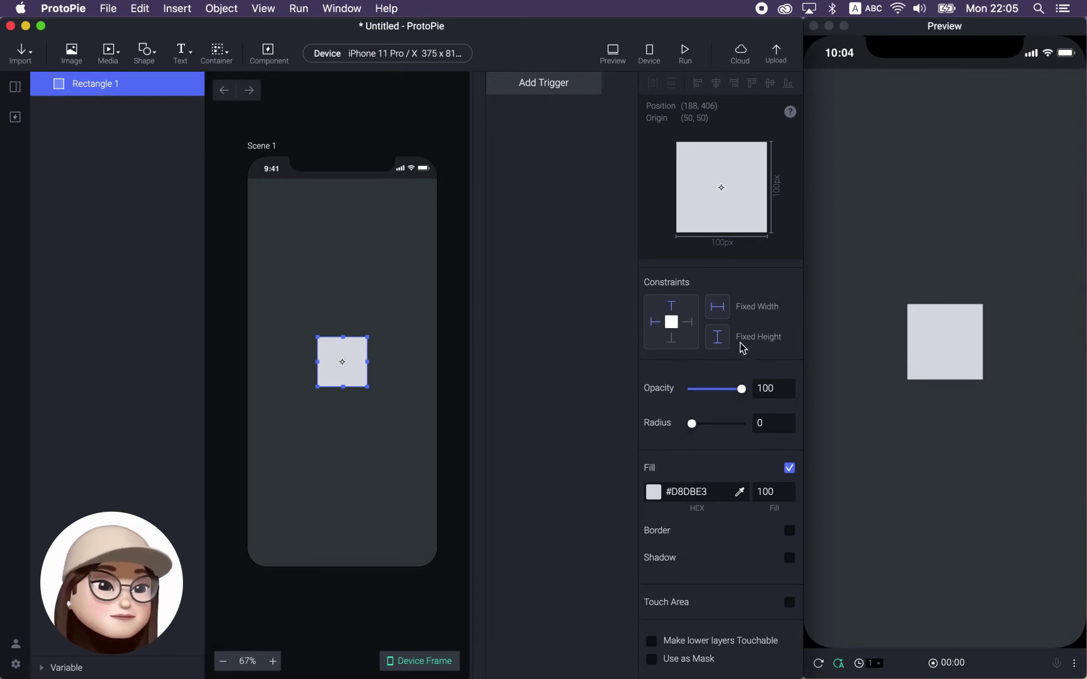
pyautogui.scroll(-2, 740, 345)
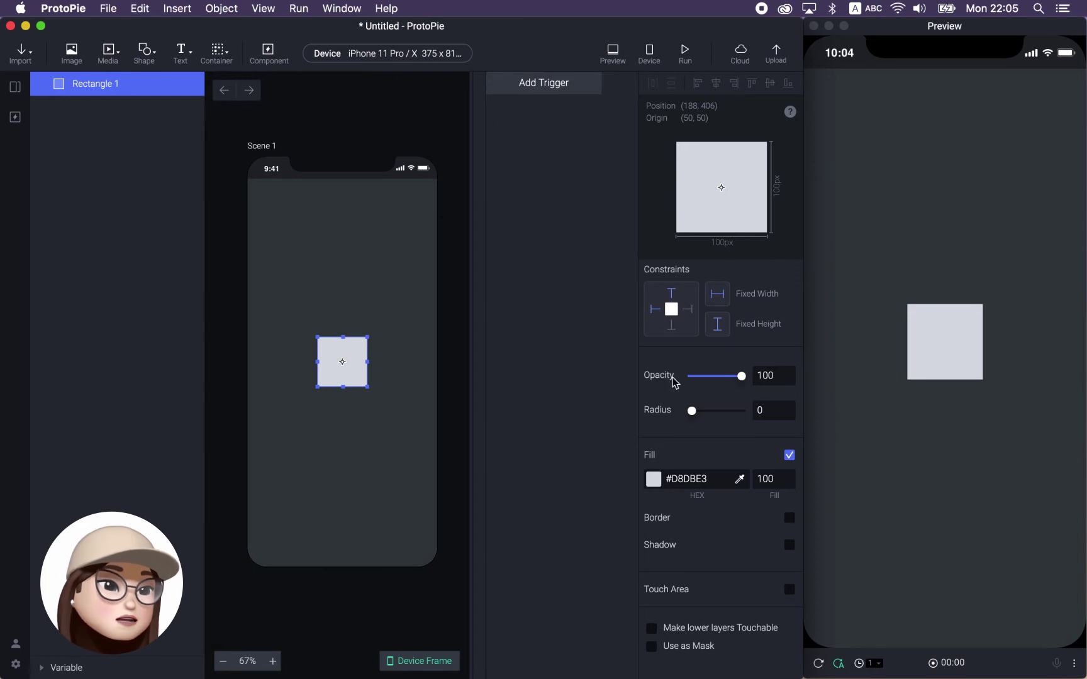
pyautogui.moveTo(741, 376)
pyautogui.mouseDown()
pyautogui.moveTo(688, 373)
pyautogui.moveTo(744, 397)
pyautogui.moveTo(709, 388)
pyautogui.moveTo(722, 392)
pyautogui.moveTo(715, 388)
pyautogui.moveTo(757, 388)
pyautogui.mouseUp()
pyautogui.click(692, 413)
pyautogui.moveTo(692, 414); pyautogui.dragTo(704, 414)
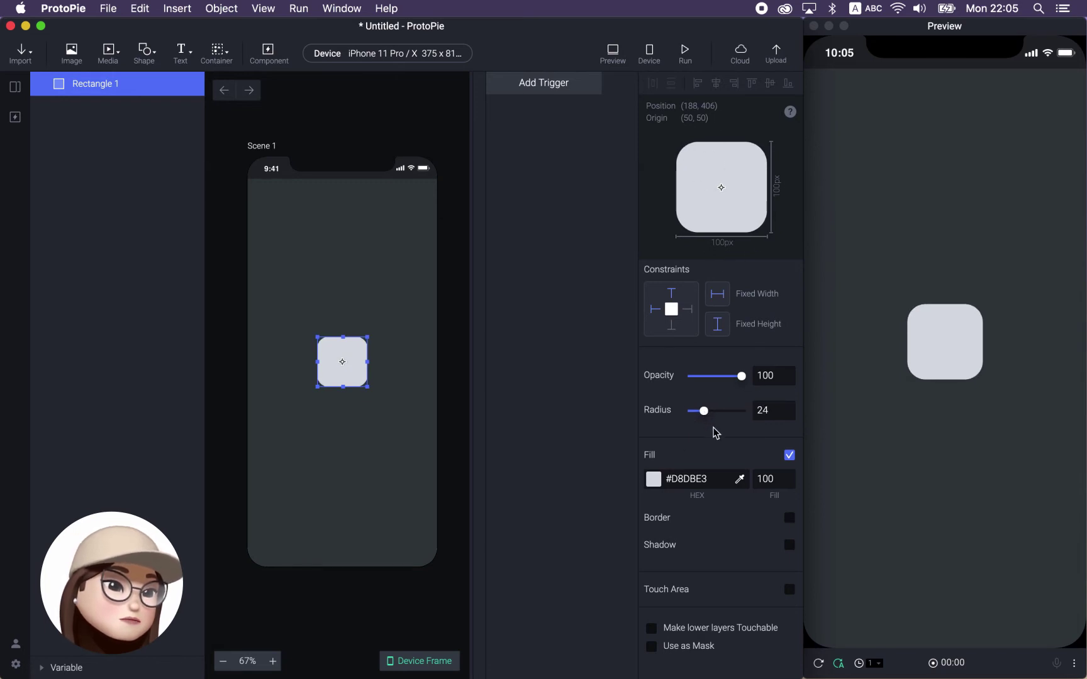
pyautogui.moveTo(704, 411); pyautogui.dragTo(668, 412)
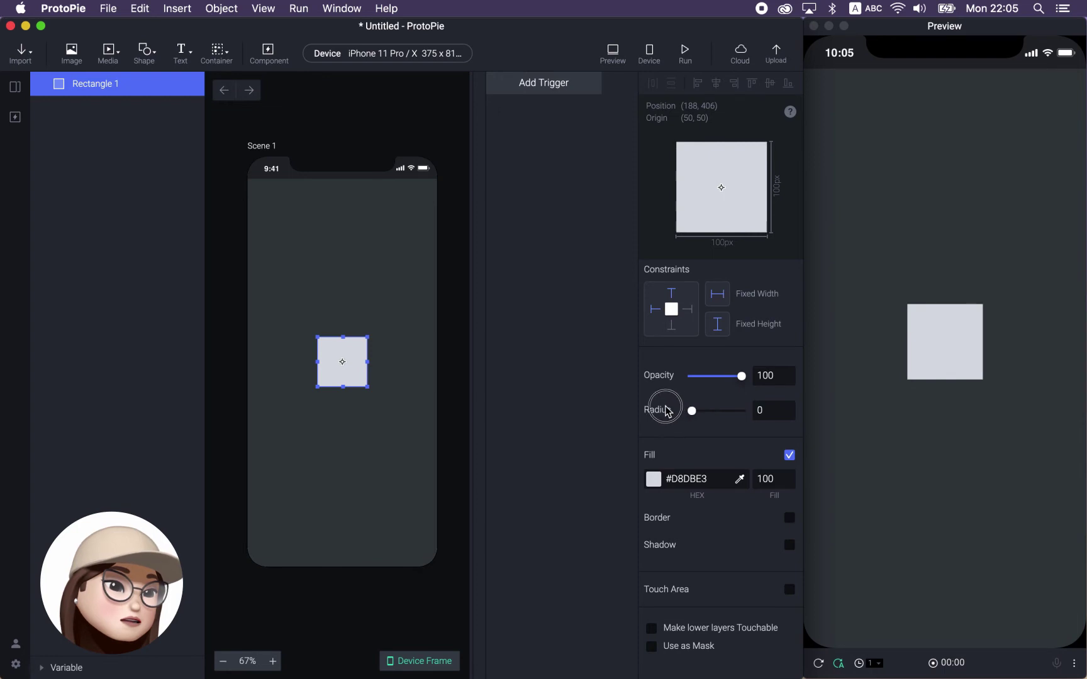
# - Examine the rectangle's fill settings: the colour picker, HEX value, eyedropper and fill opacity
pyautogui.click(653, 481)
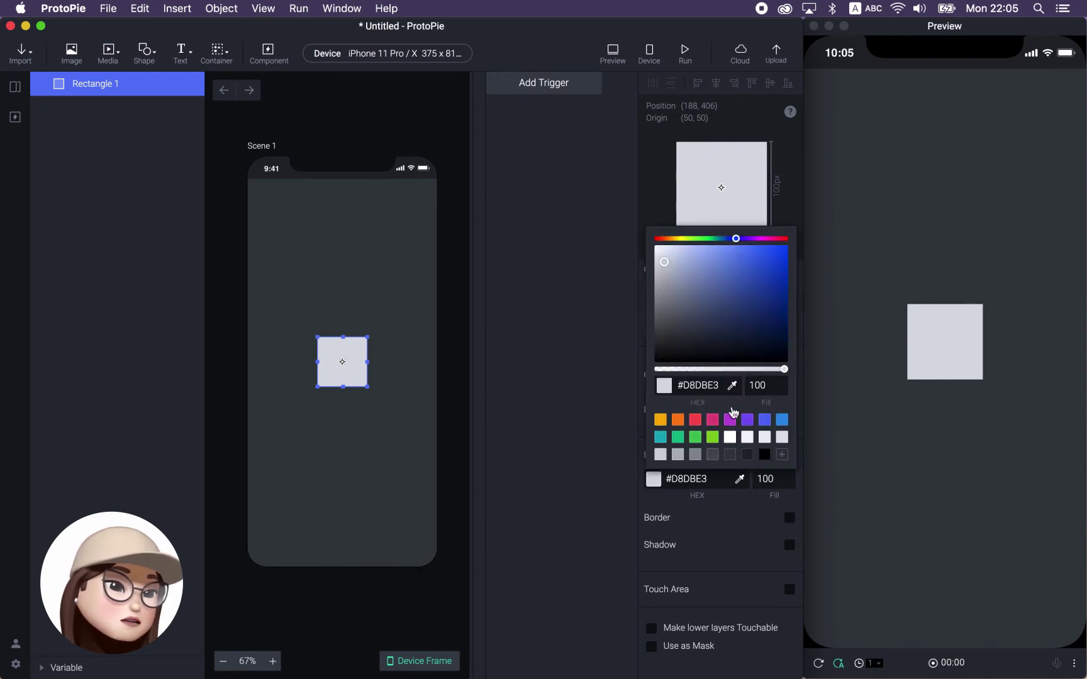
pyautogui.click(702, 479)
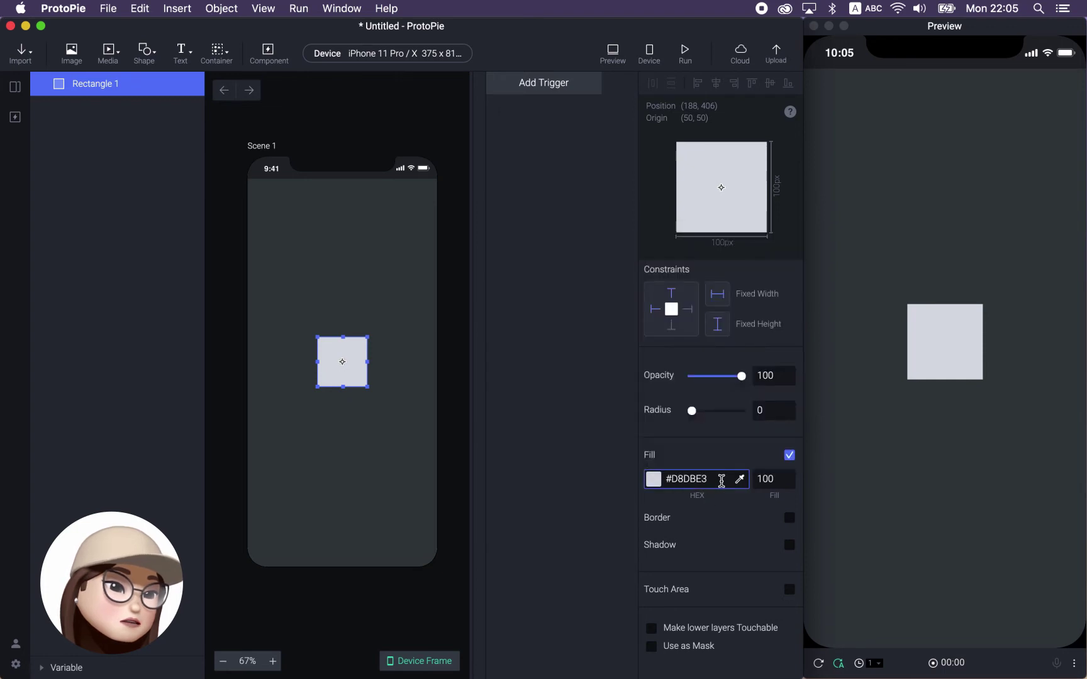
pyautogui.click(741, 480)
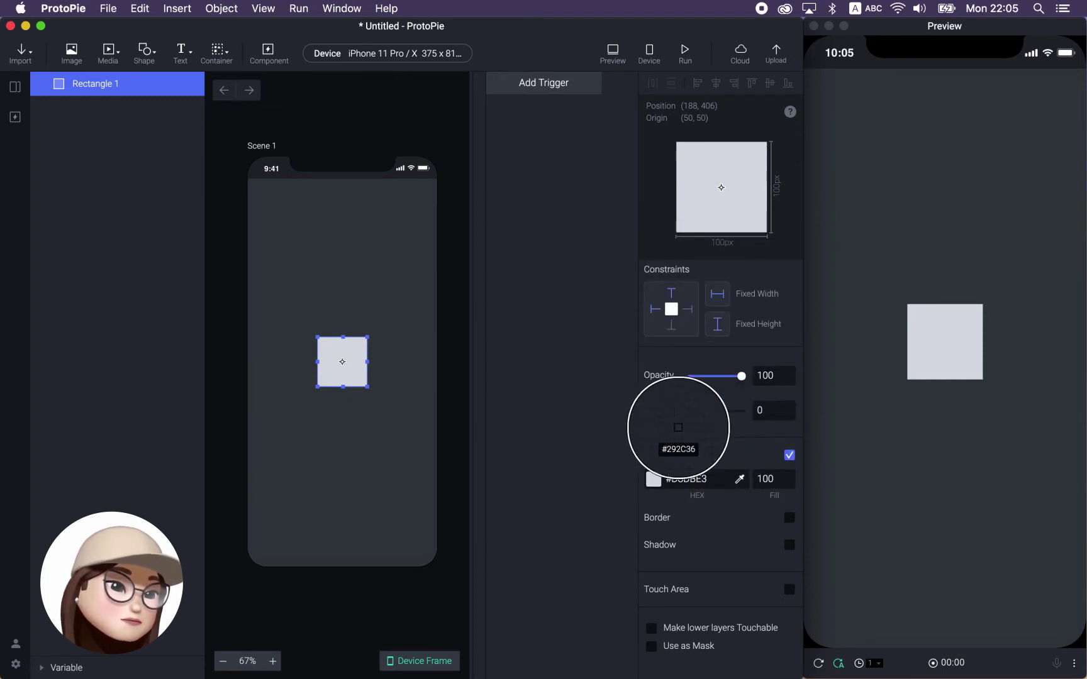
pyautogui.press('Escape')
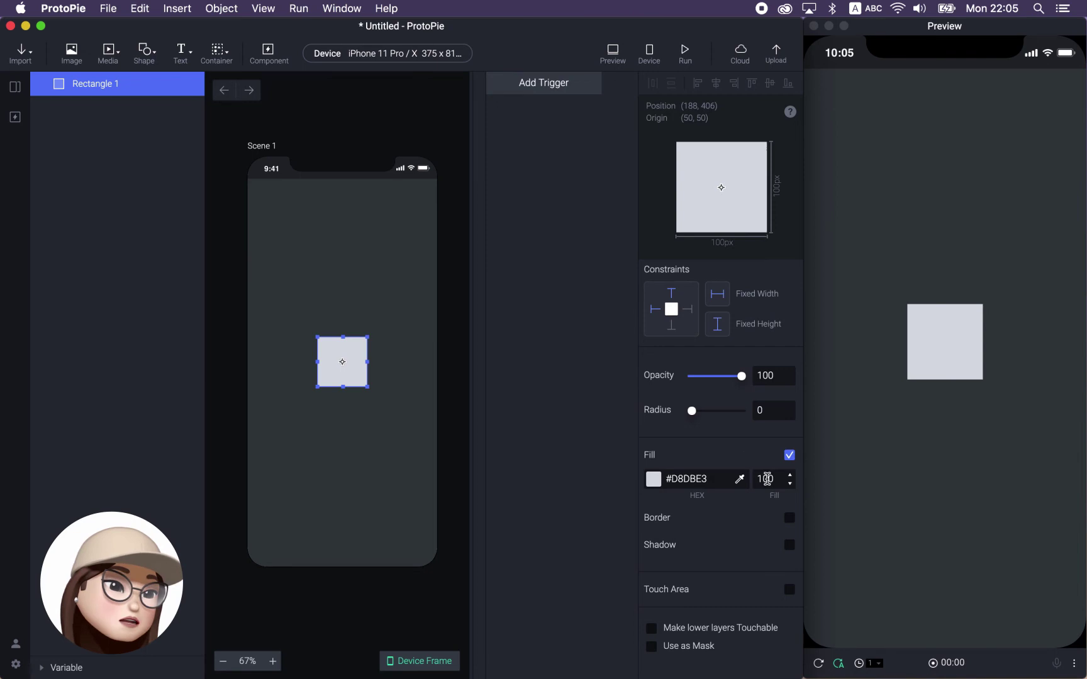
pyautogui.click(767, 479)
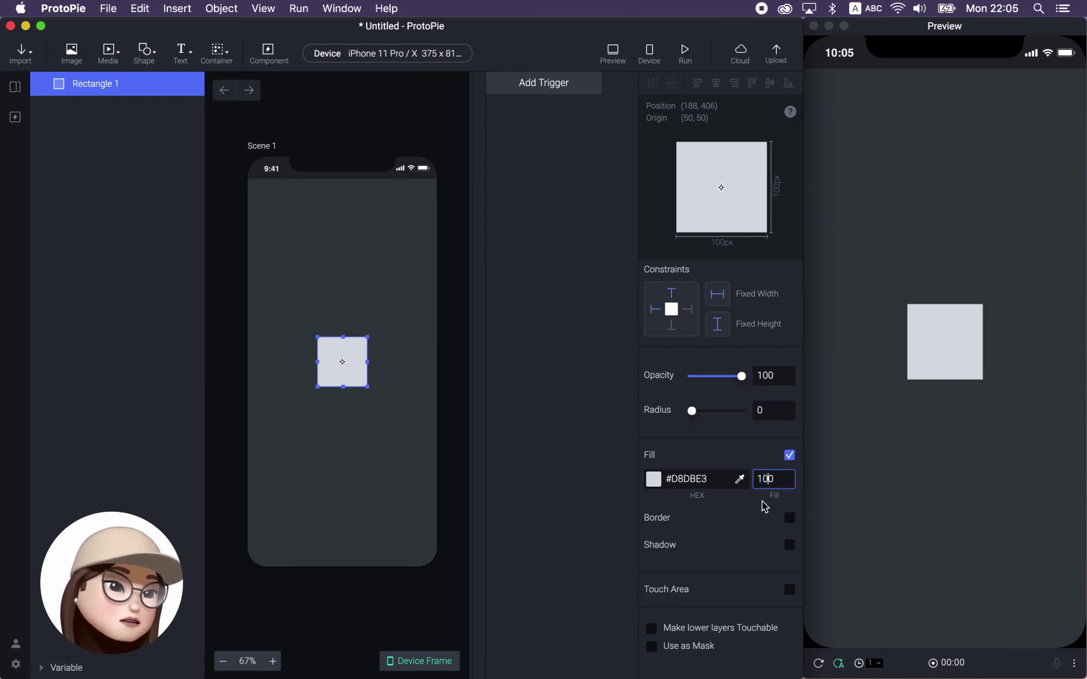
# - Try a border on the rectangle, testing the colour #FAB005 before setting it to #4C6EF5 with a width of 10
pyautogui.click(790, 518)
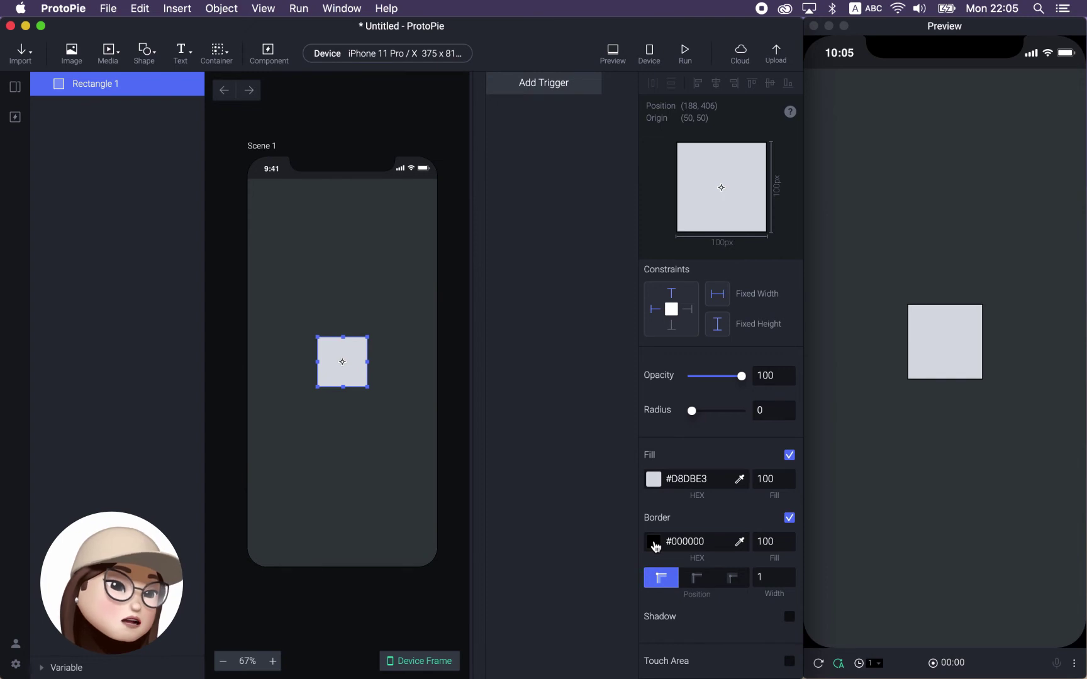
pyautogui.scroll(-1, 655, 547)
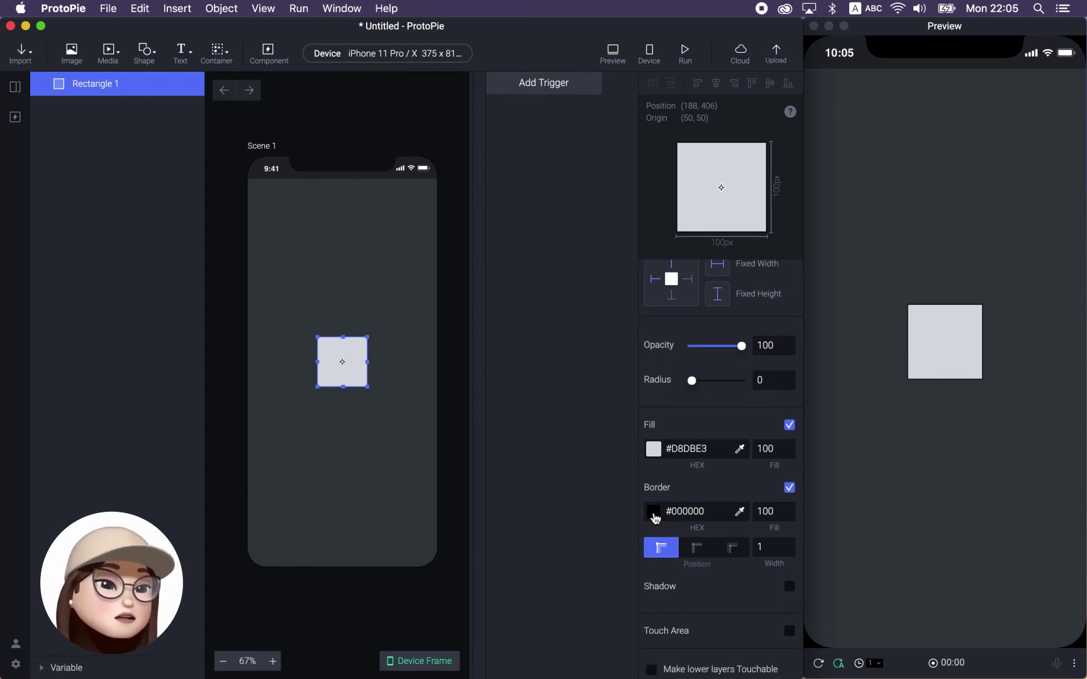
pyautogui.click(653, 512)
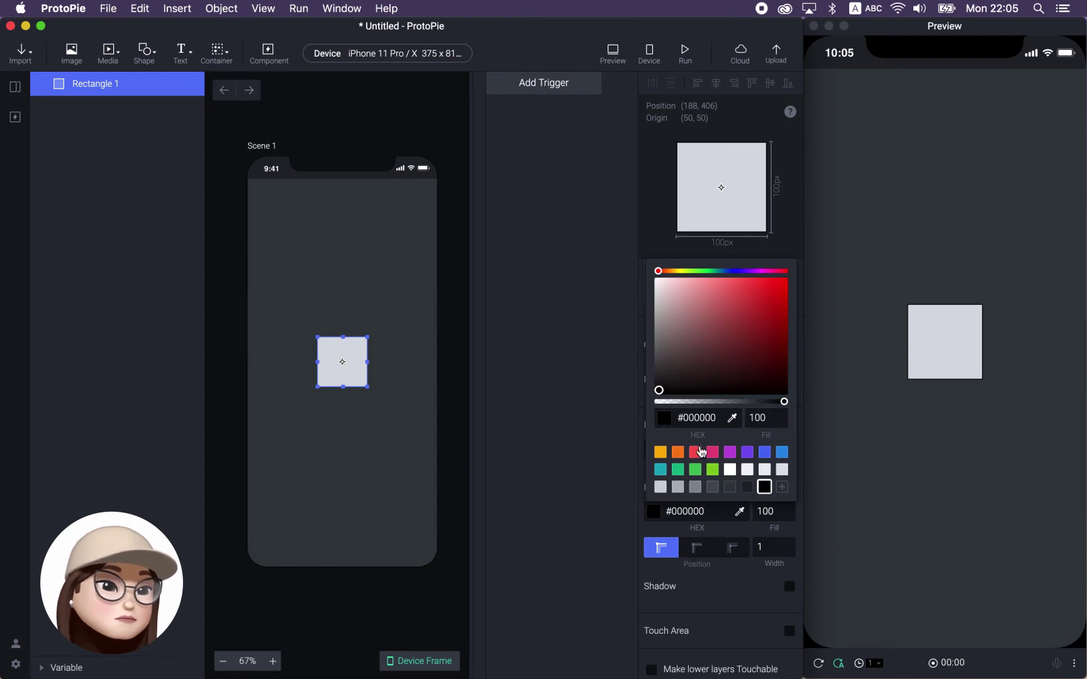
pyautogui.click(659, 452)
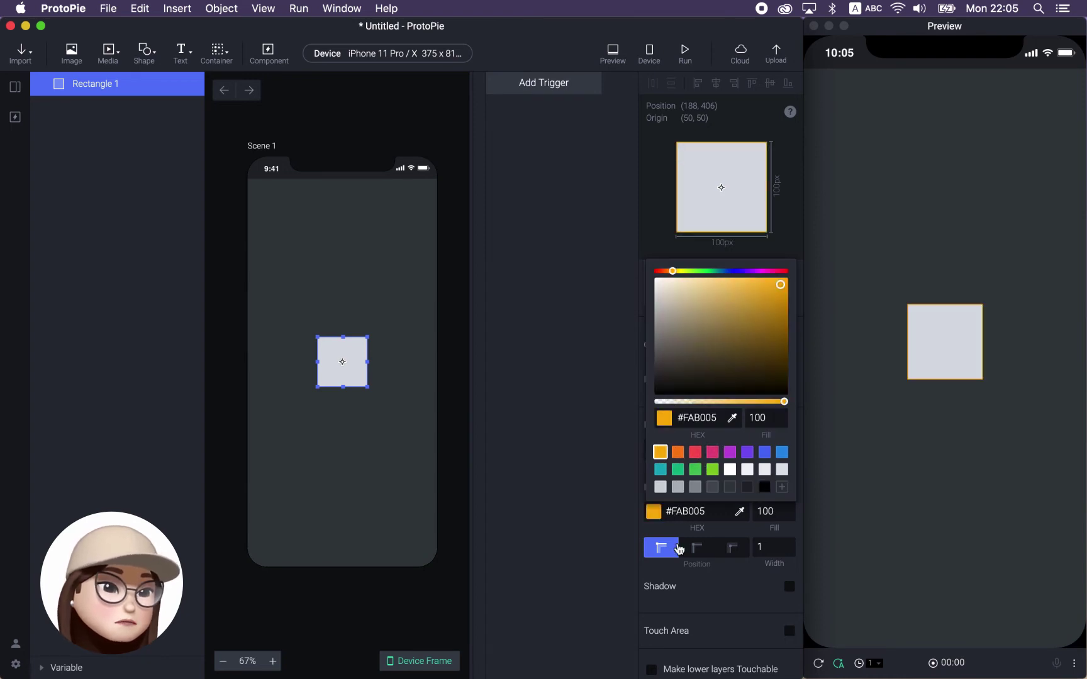
pyautogui.click(763, 454)
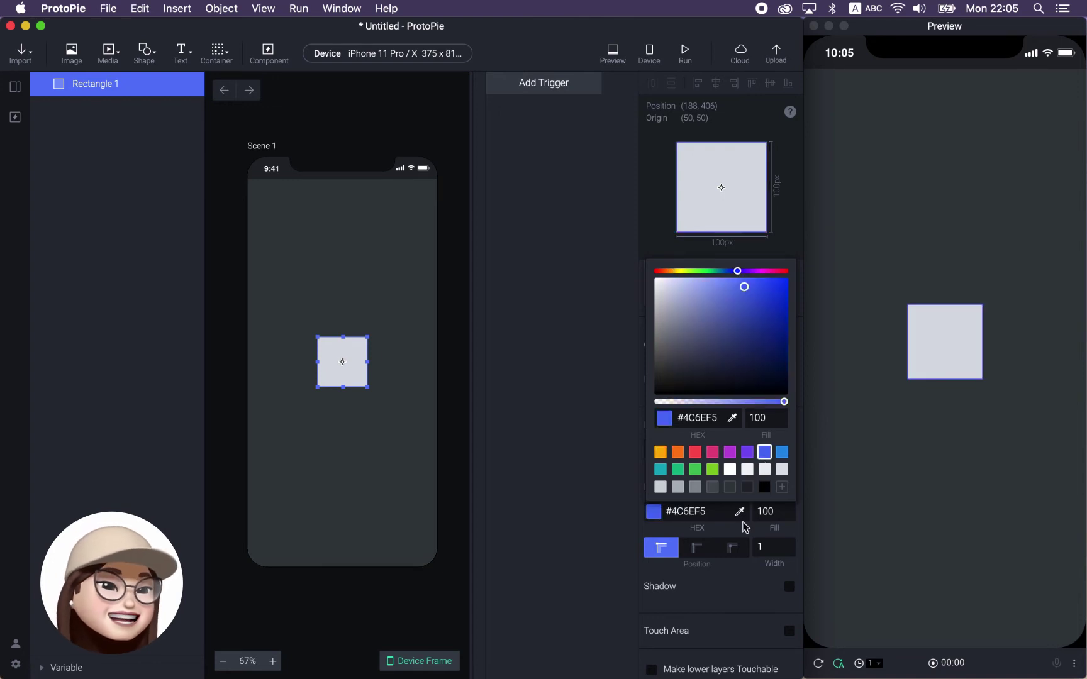
pyautogui.click(712, 530)
pyautogui.click(766, 548)
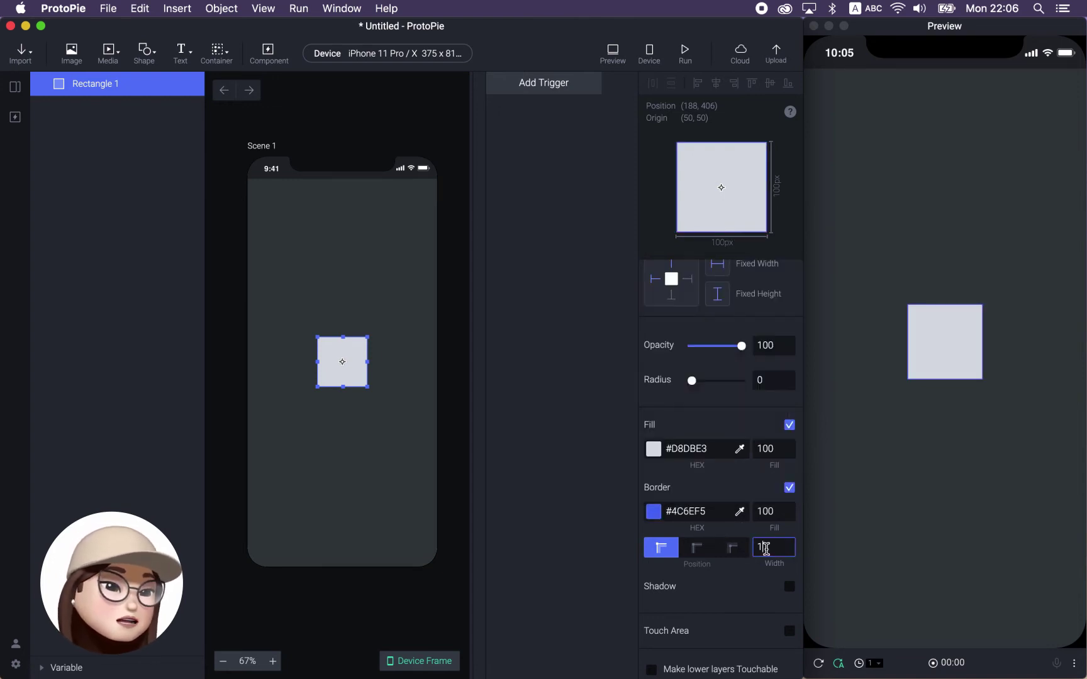
pyautogui.press('Return')
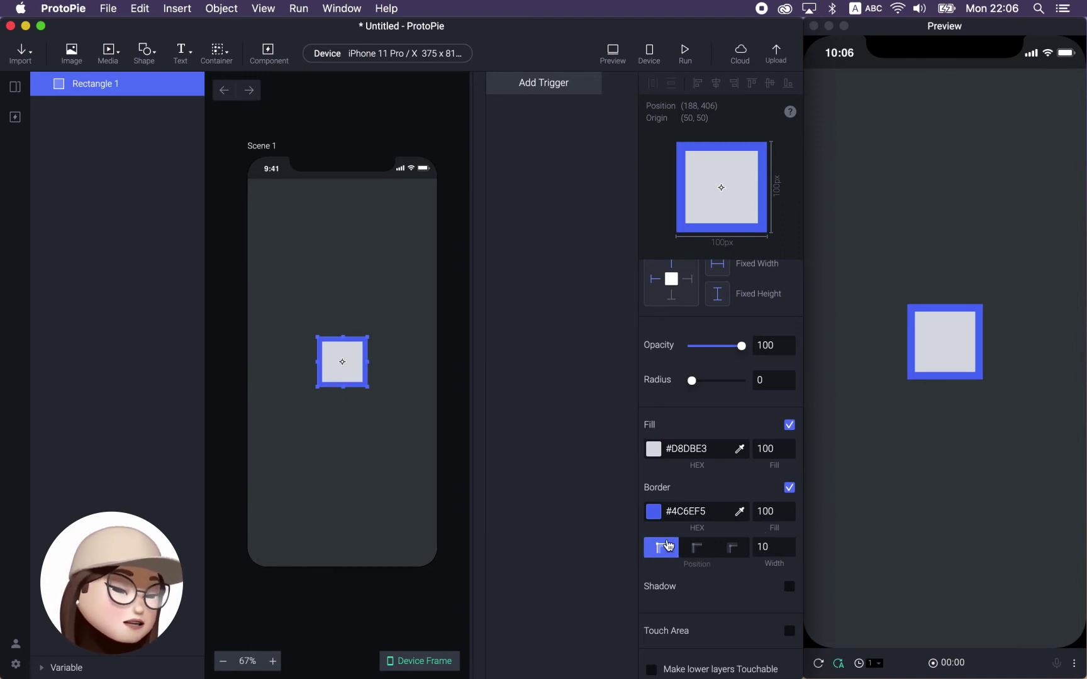
# - Try the centred and outside positions for the rectangle's border, and turn the border off
pyautogui.click(695, 548)
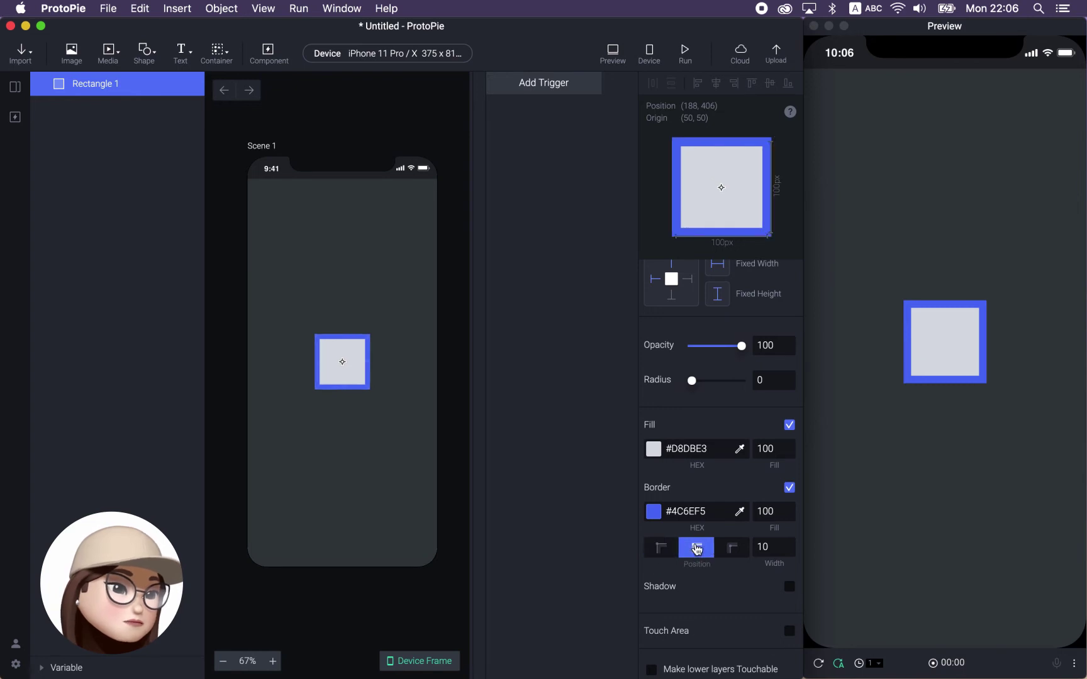
pyautogui.press('Escape')
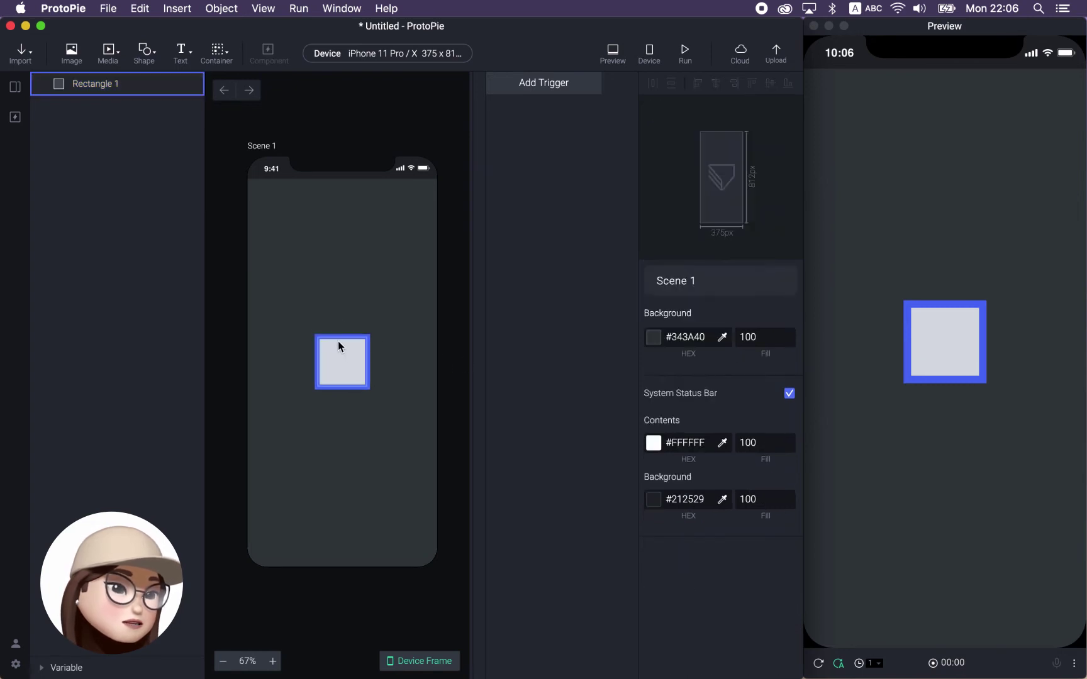
pyautogui.click(336, 355)
pyautogui.scroll(-5, 735, 565)
pyautogui.click(732, 507)
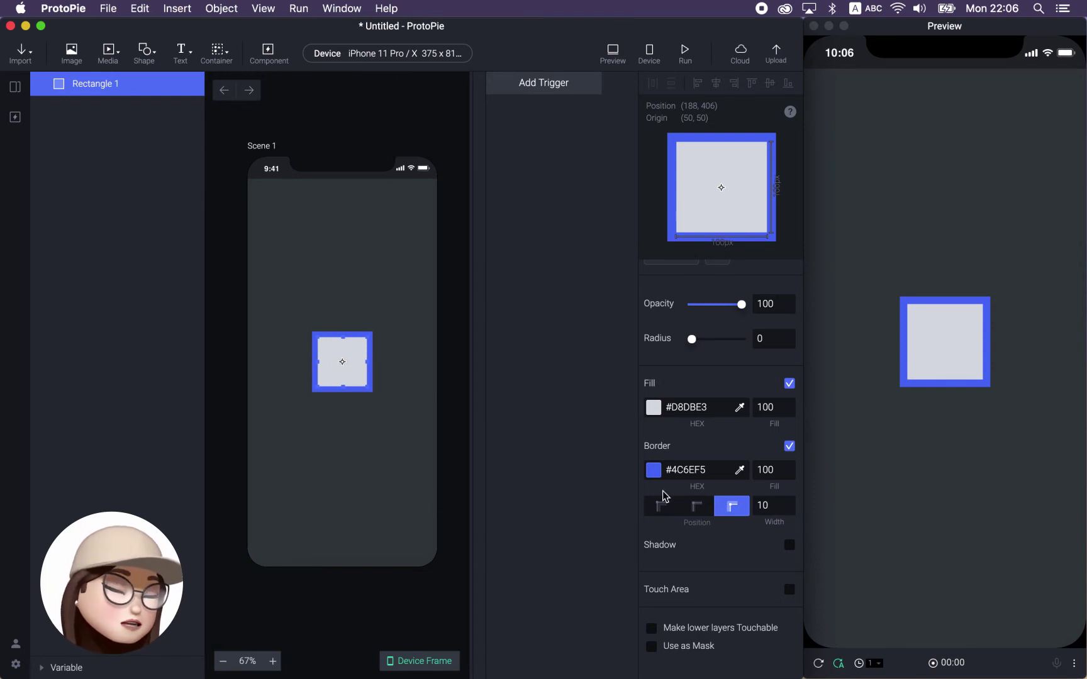
pyautogui.click(789, 448)
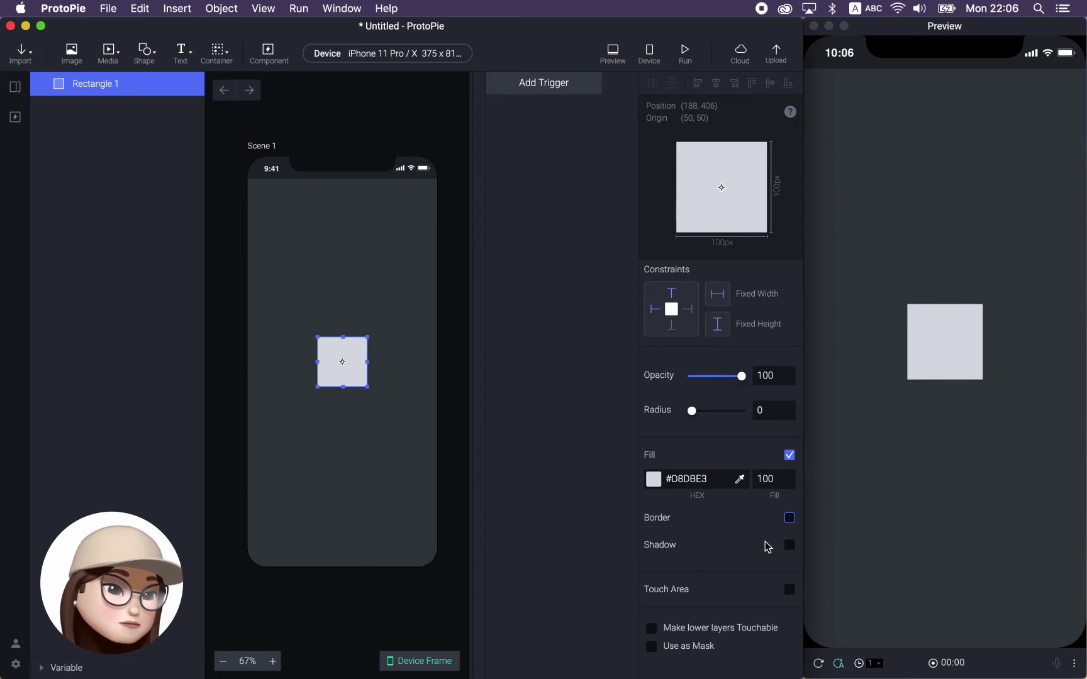
# - Try a shadow on the rectangle with a Y offset of 20 and a blur of 40, and turn the shadow off
pyautogui.click(788, 544)
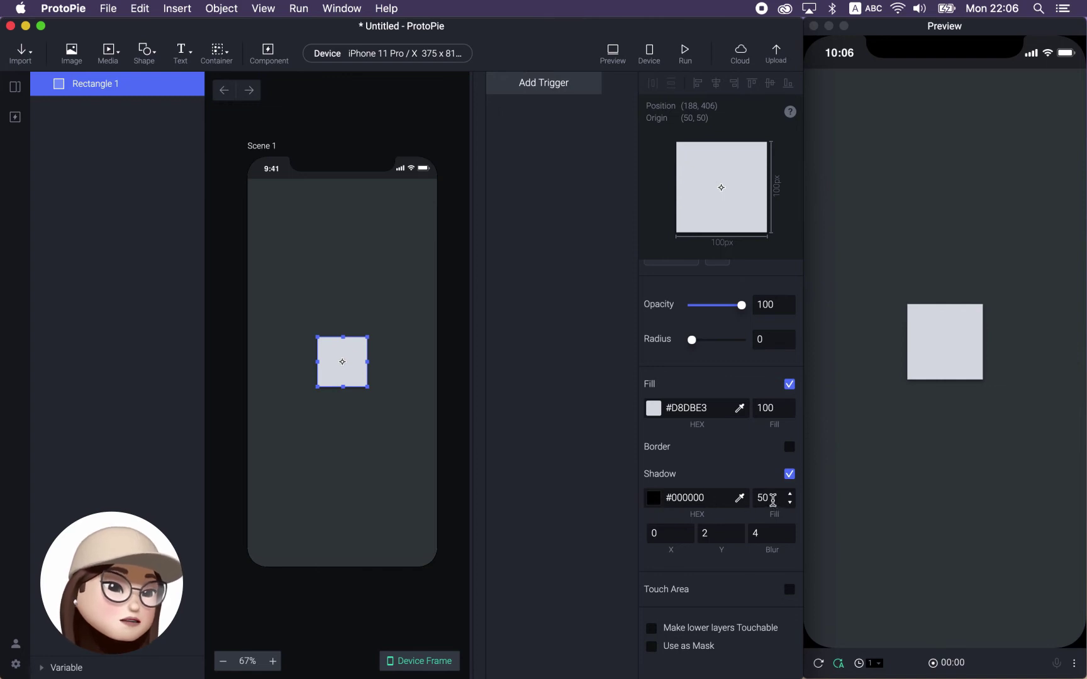
pyautogui.click(660, 532)
pyautogui.click(723, 537)
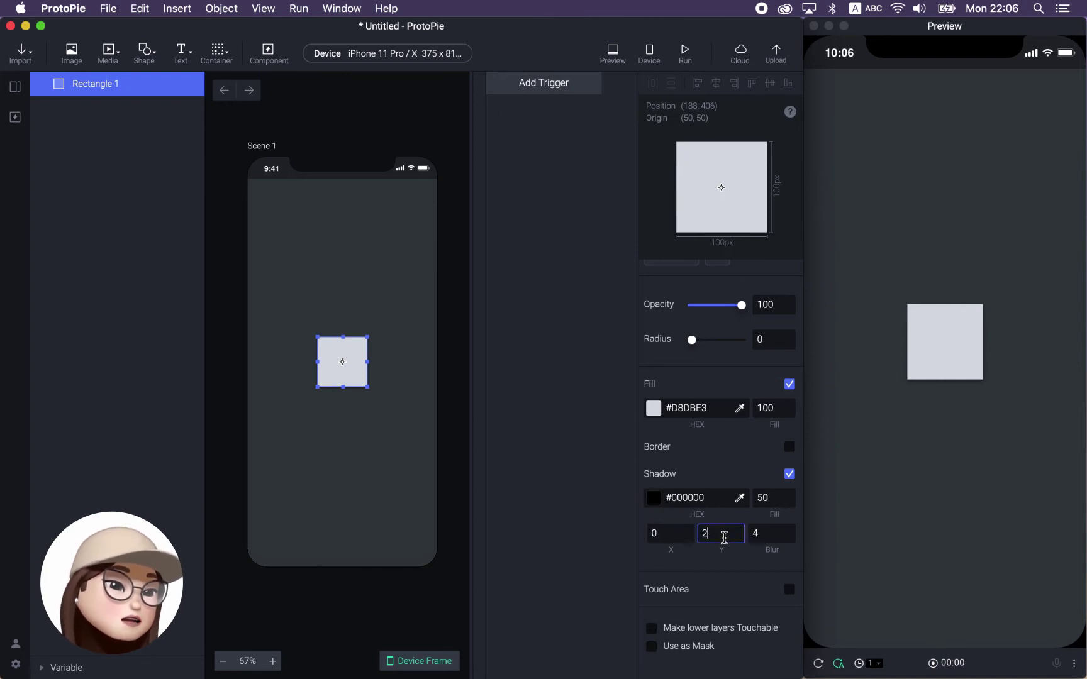
pyautogui.click(773, 534)
pyautogui.click(723, 534)
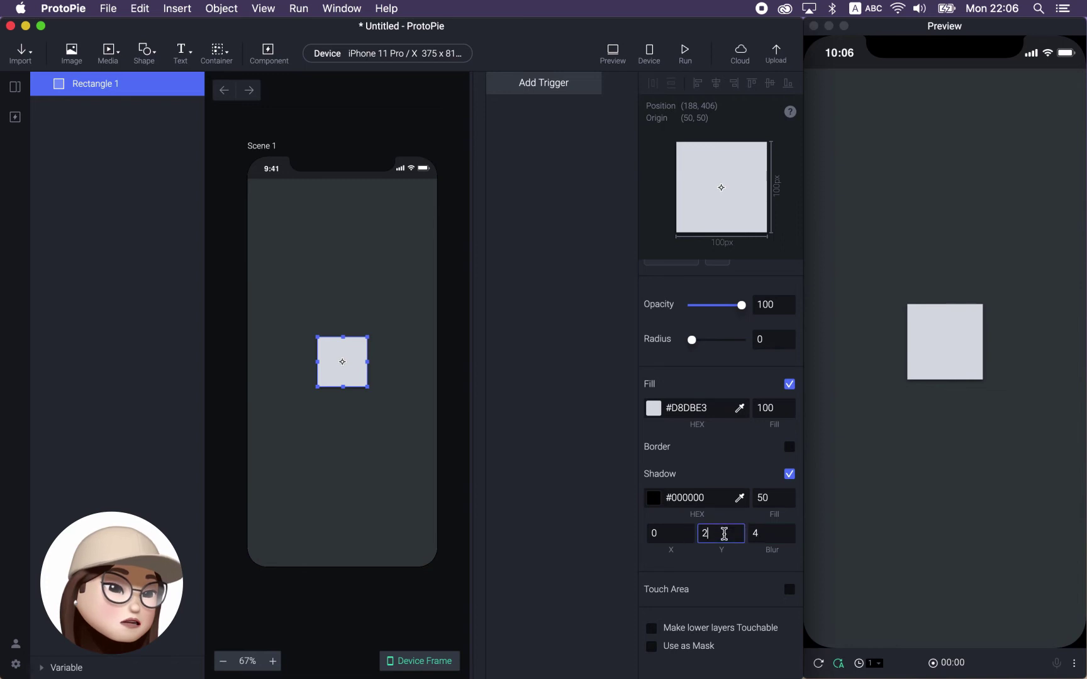
pyautogui.press('Return')
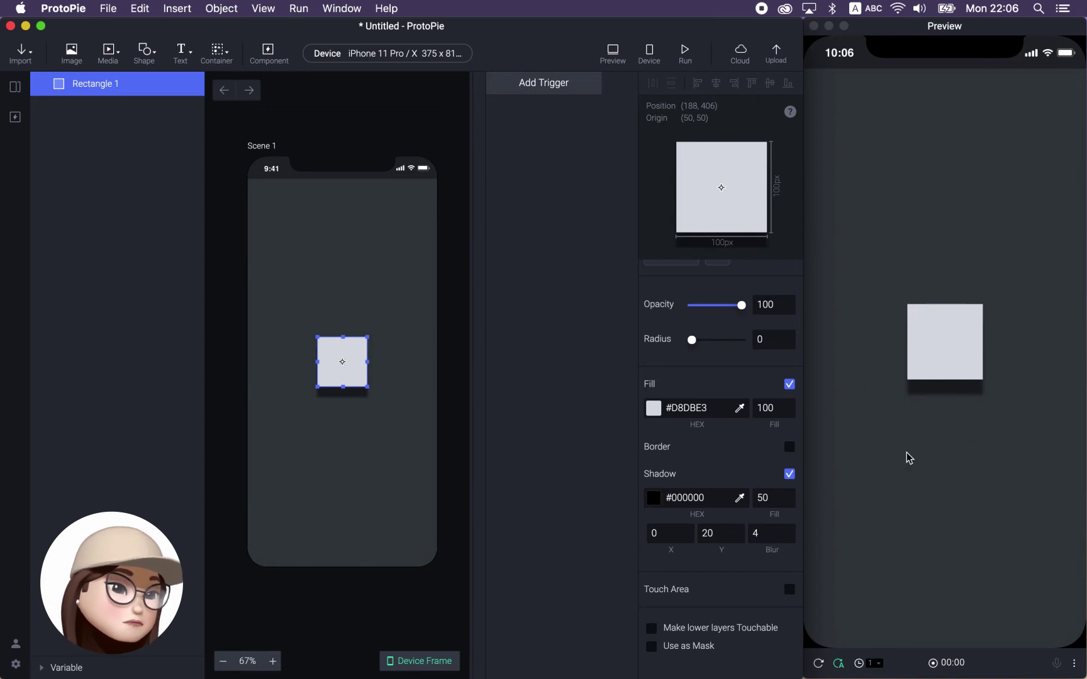
pyautogui.click(765, 535)
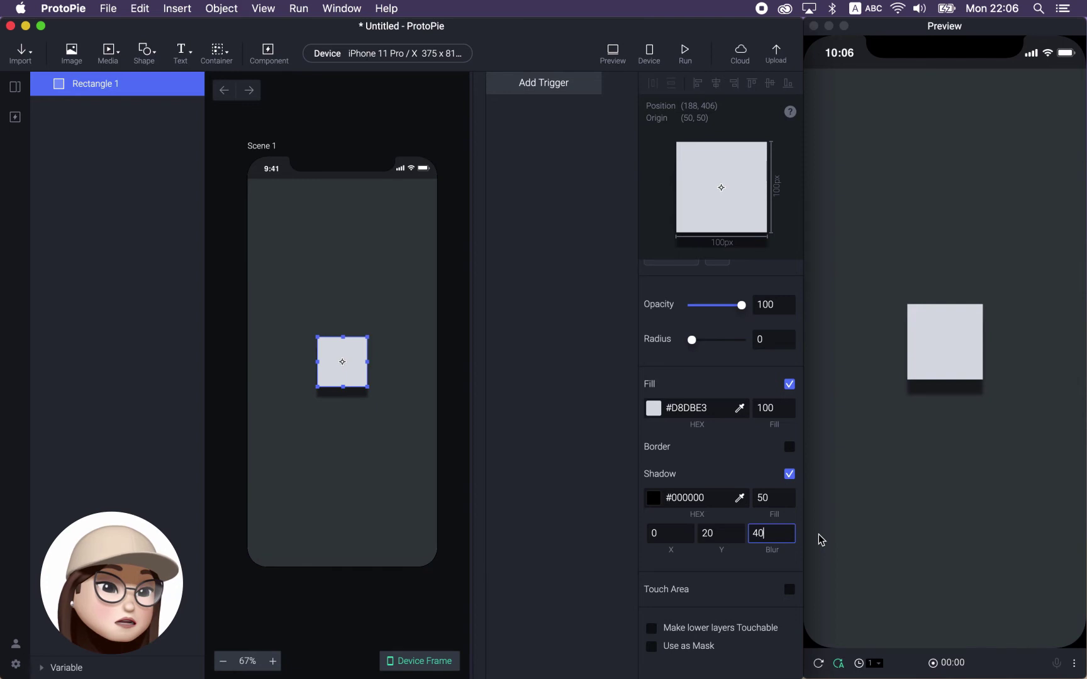
pyautogui.press('Return')
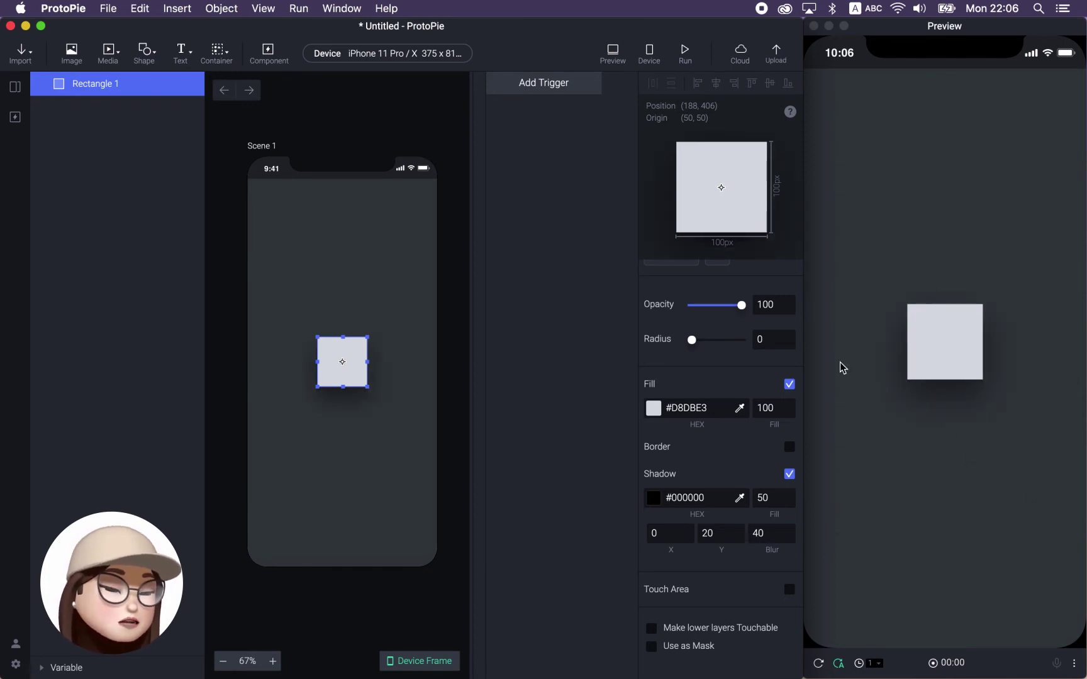
pyautogui.click(790, 475)
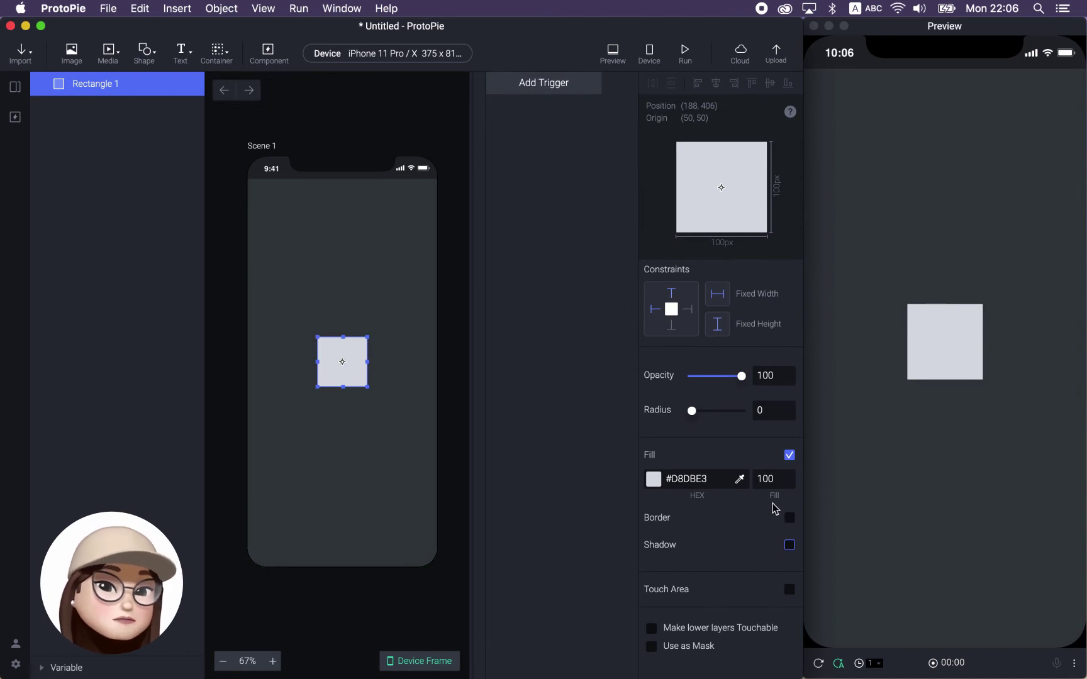
# - Enable the rectangle's touch area and extend it by 20 on all sides equally
pyautogui.click(788, 590)
pyautogui.scroll(-4, 766, 546)
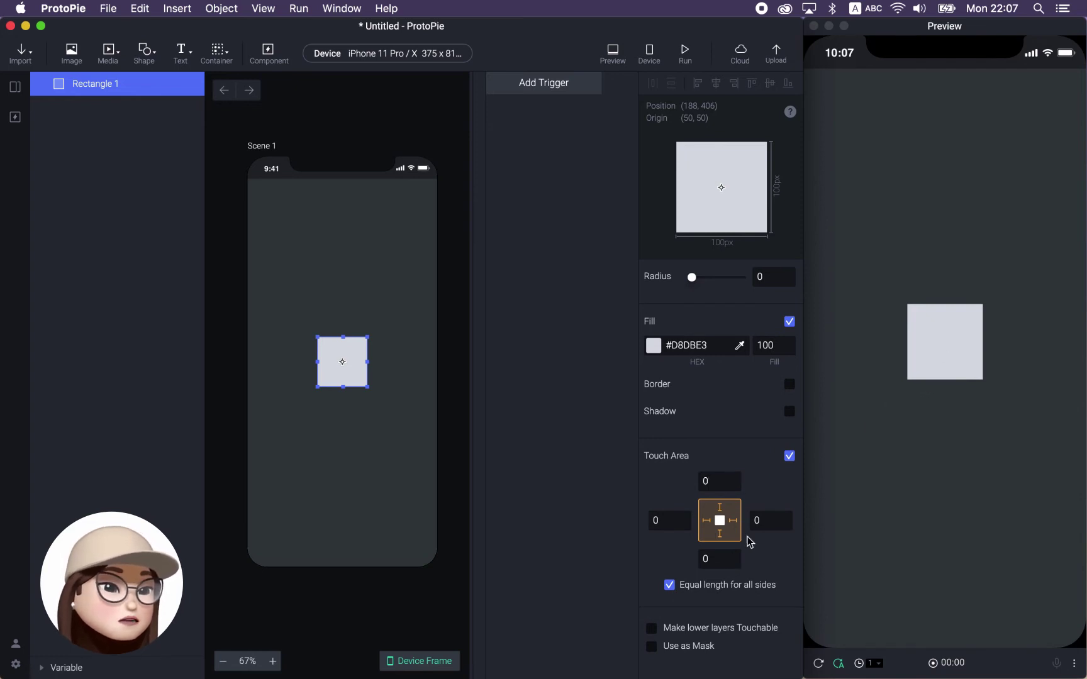
pyautogui.click(721, 482)
pyautogui.hotkey('shift', 'Up')
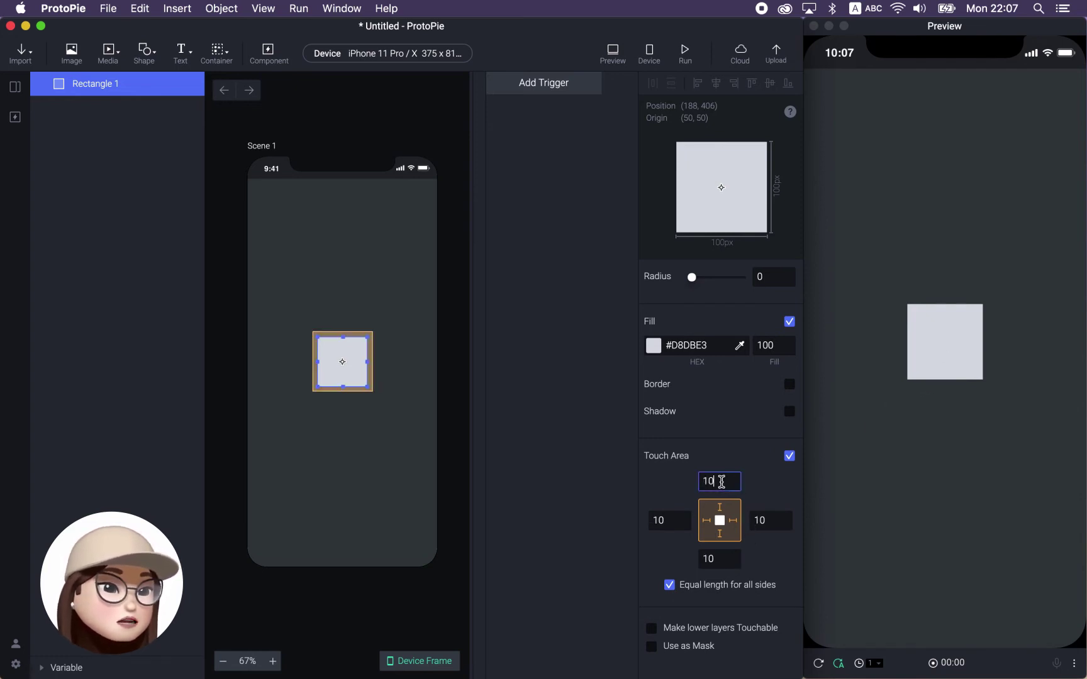
pyautogui.hotkey('shift', 'Up')
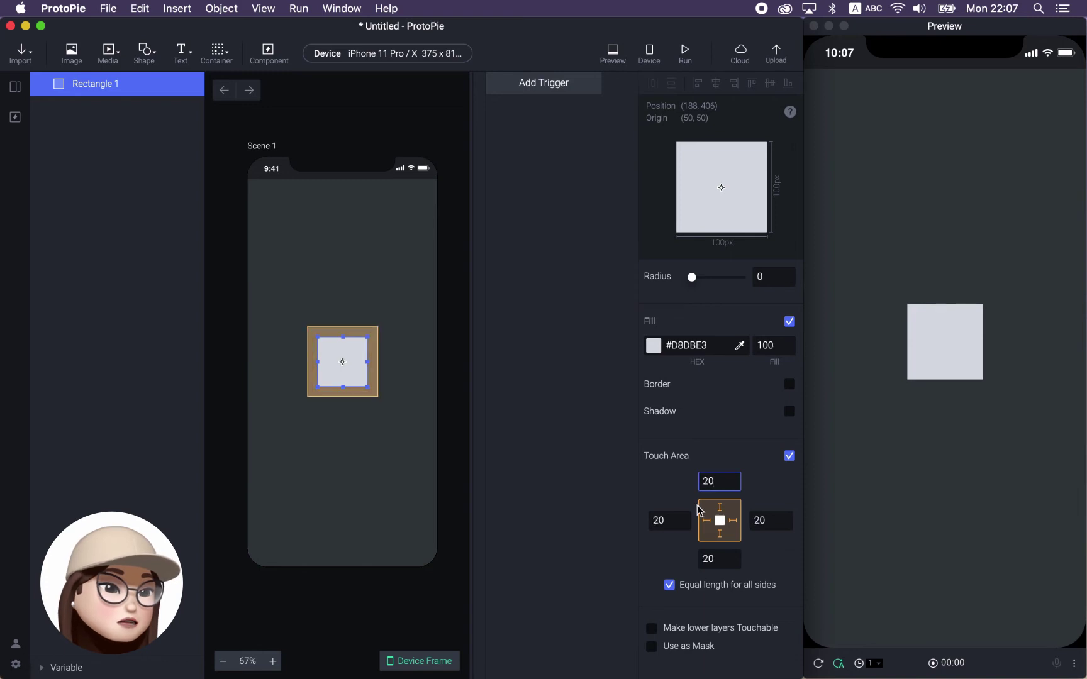
# - Turn off equal length for all sides of the touch area, and try a top extension of 30 before restoring it to 20
pyautogui.click(669, 585)
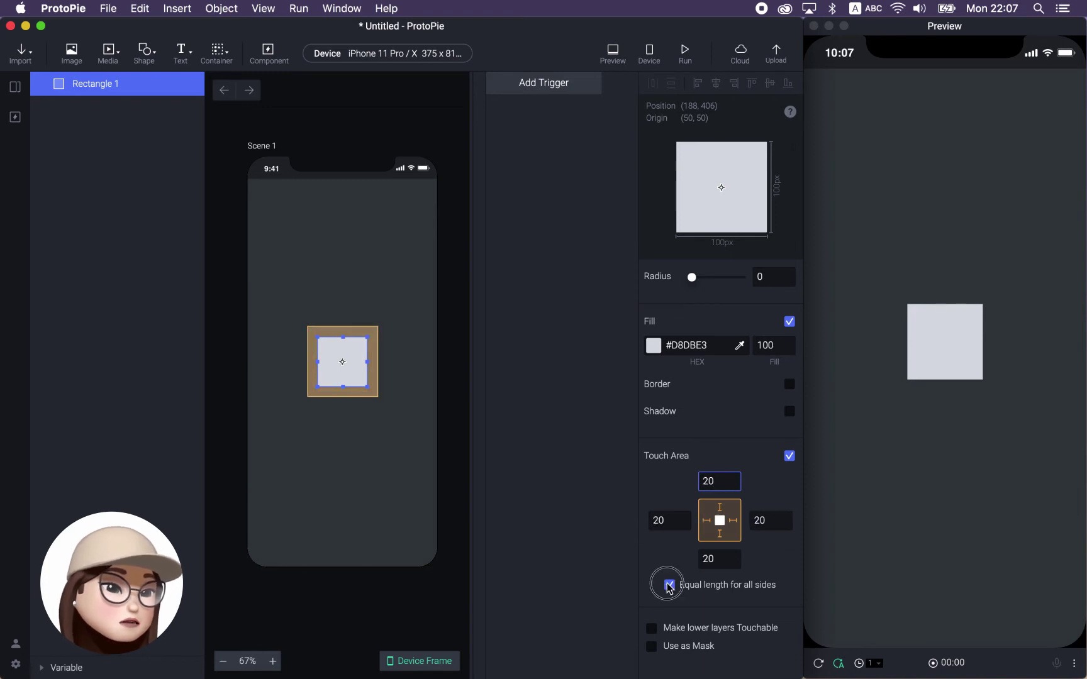
pyautogui.click(721, 482)
pyautogui.hotkey('shift', 'Down')
pyautogui.hotkey('shift', 'Up')
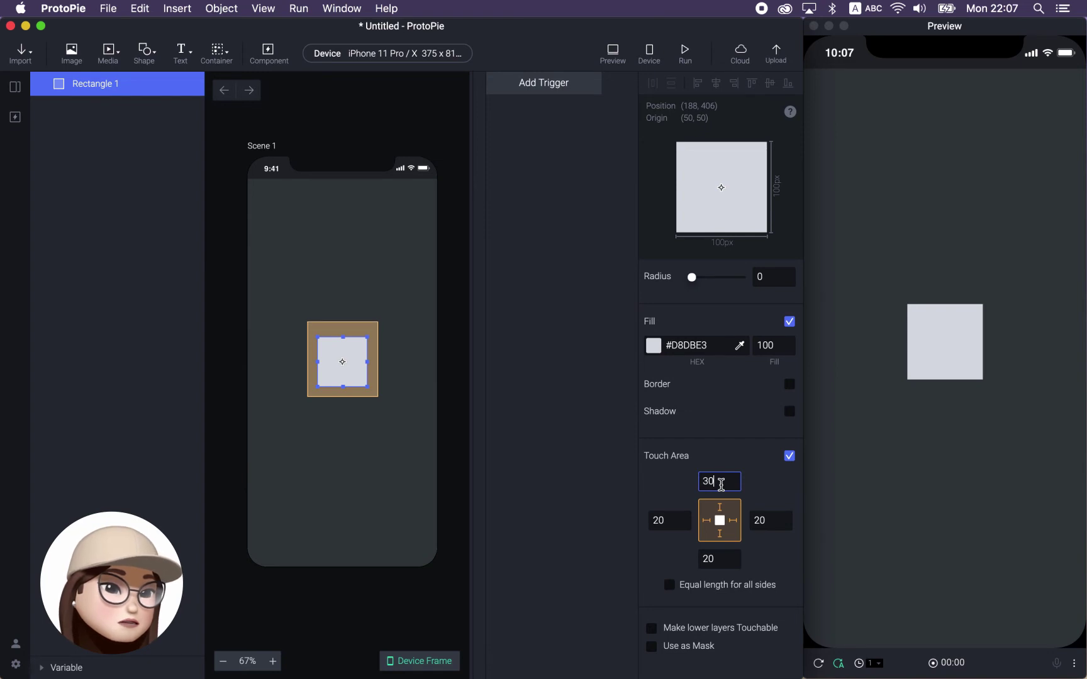
pyautogui.click(716, 559)
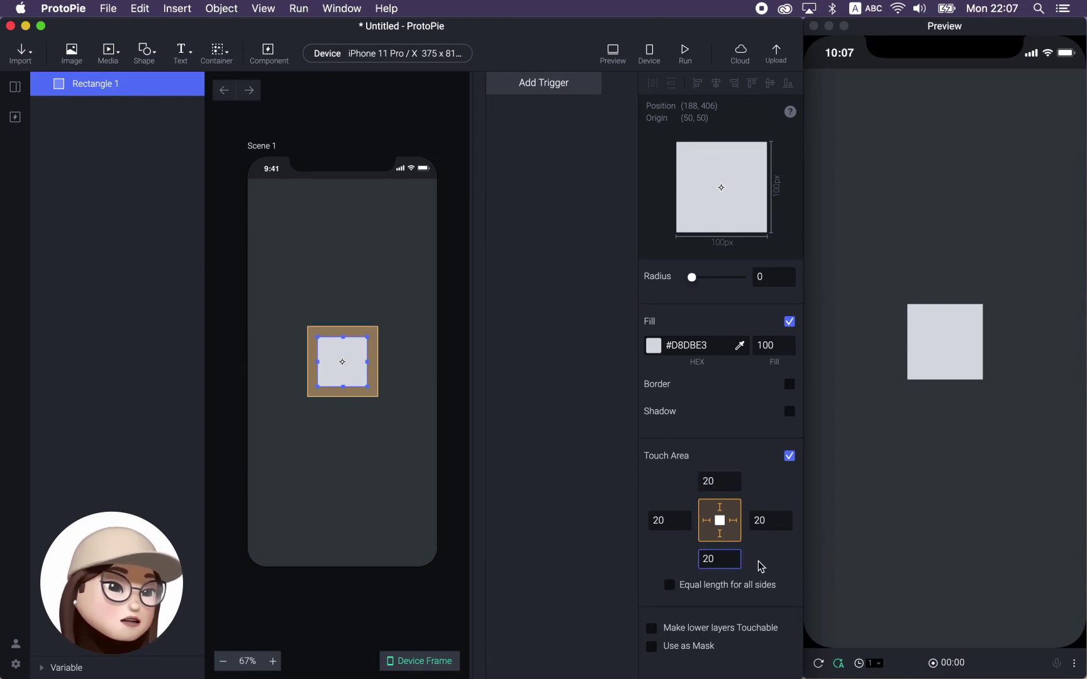
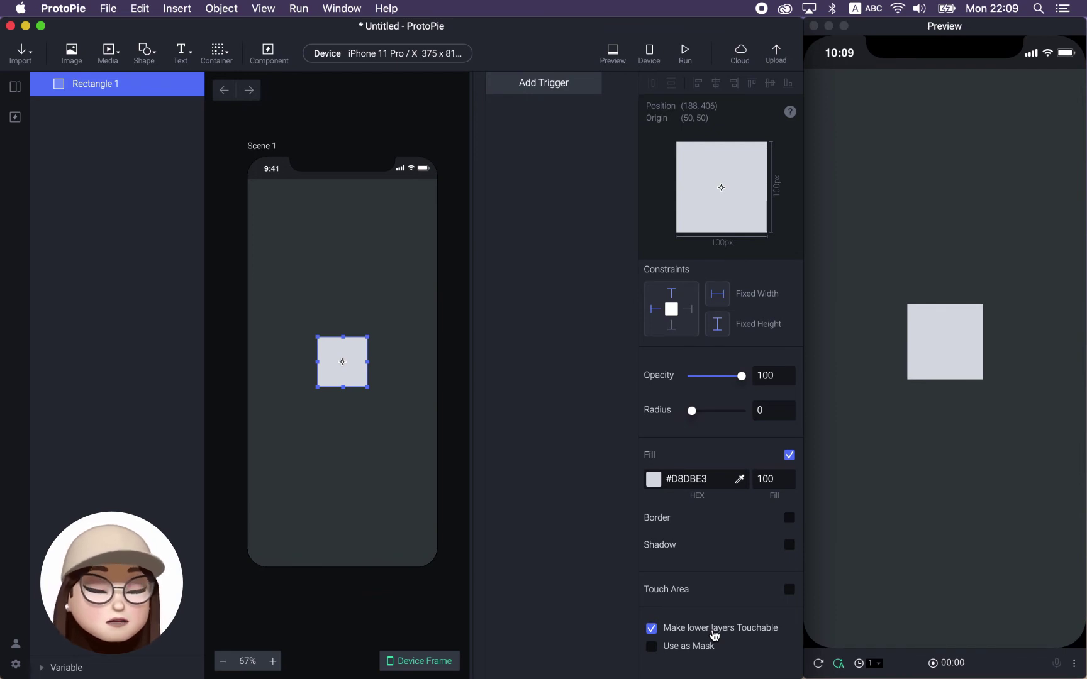
# - Stop making lower layers touchable through the rectangle, and use the rectangle as a mask
pyautogui.click(652, 628)
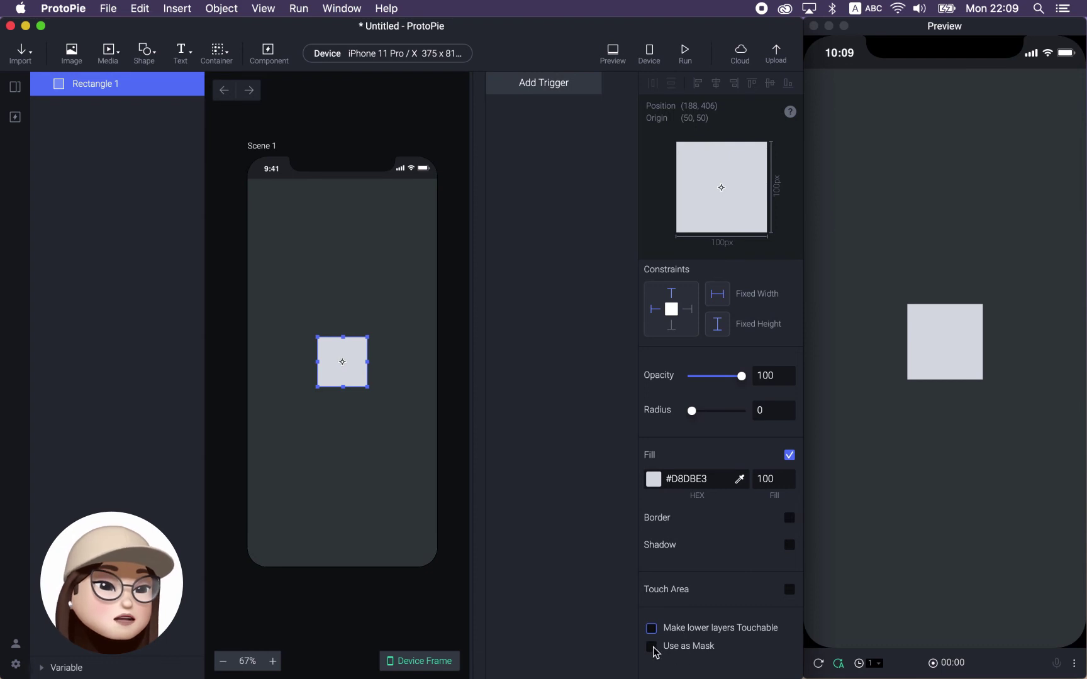
pyautogui.click(652, 647)
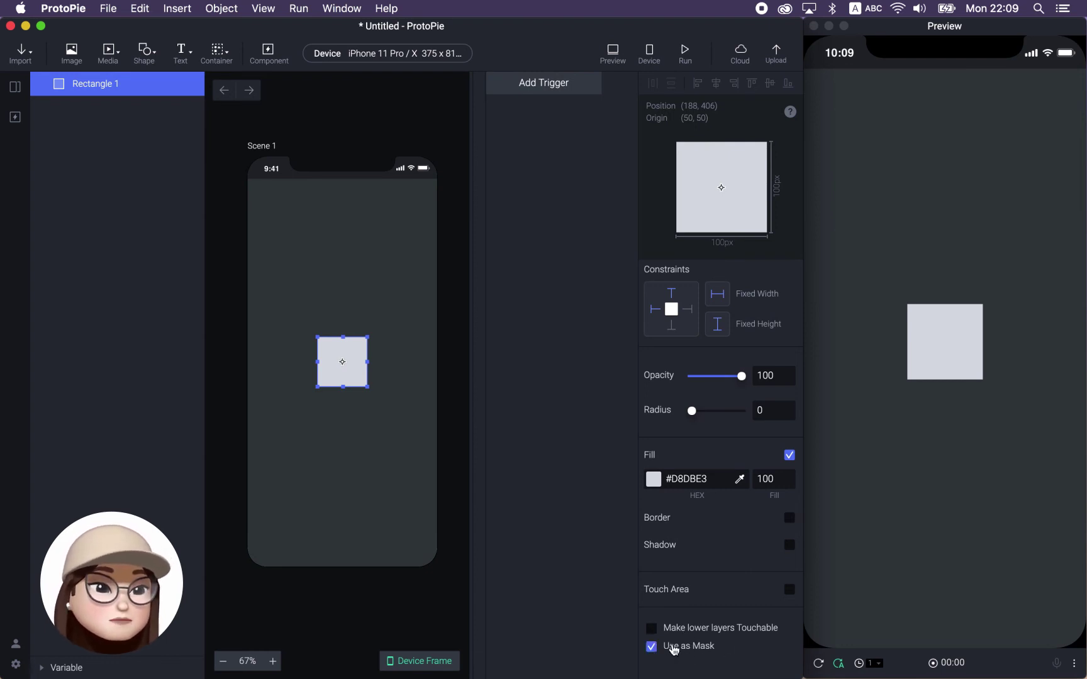
# - Add an oval above the masking rectangle in the layer order, and reselect the rectangle
pyautogui.click(144, 54)
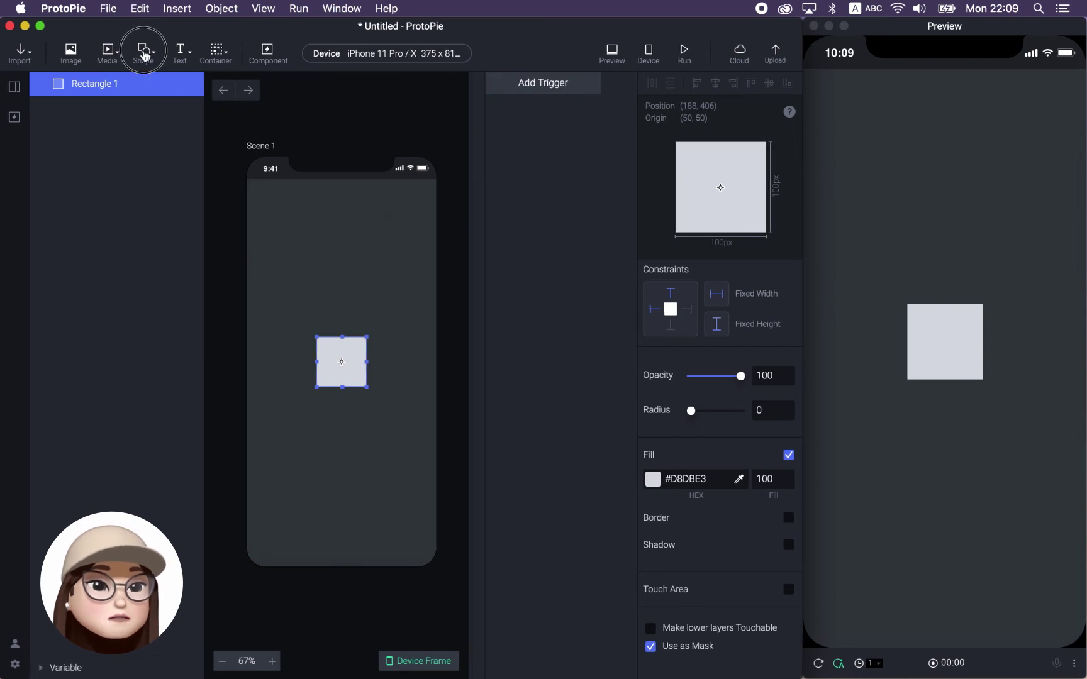
pyautogui.click(145, 104)
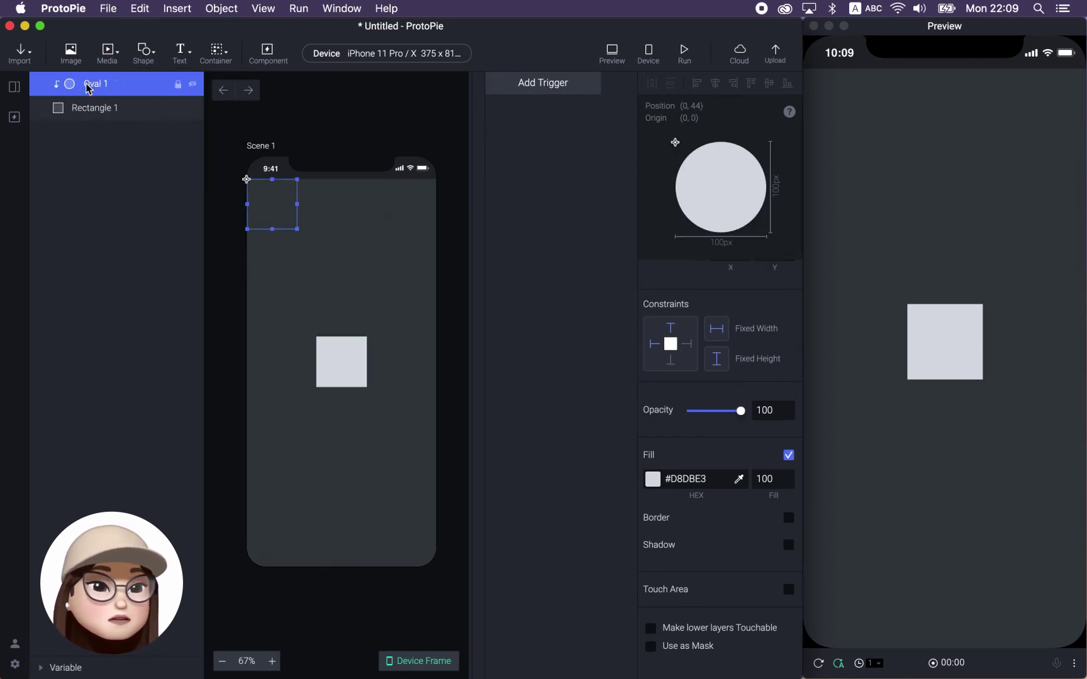
pyautogui.click(85, 112)
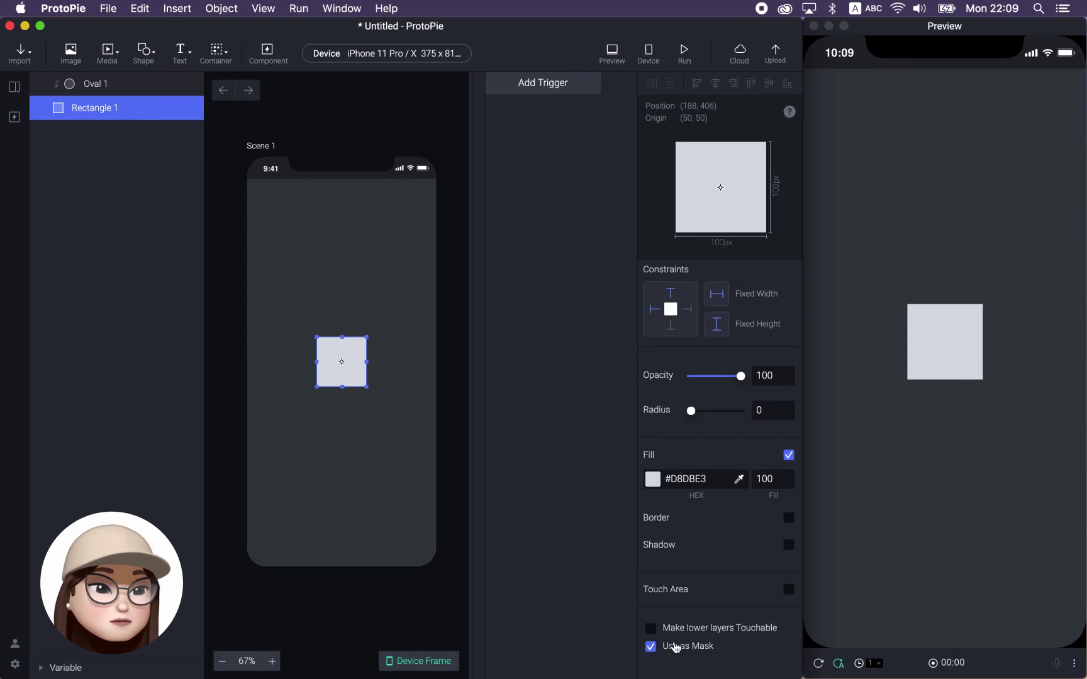
# - Fill the oval with purple #BE4BDB and move it to about (138, 321), partly over the masking rectangle
pyautogui.click(117, 87)
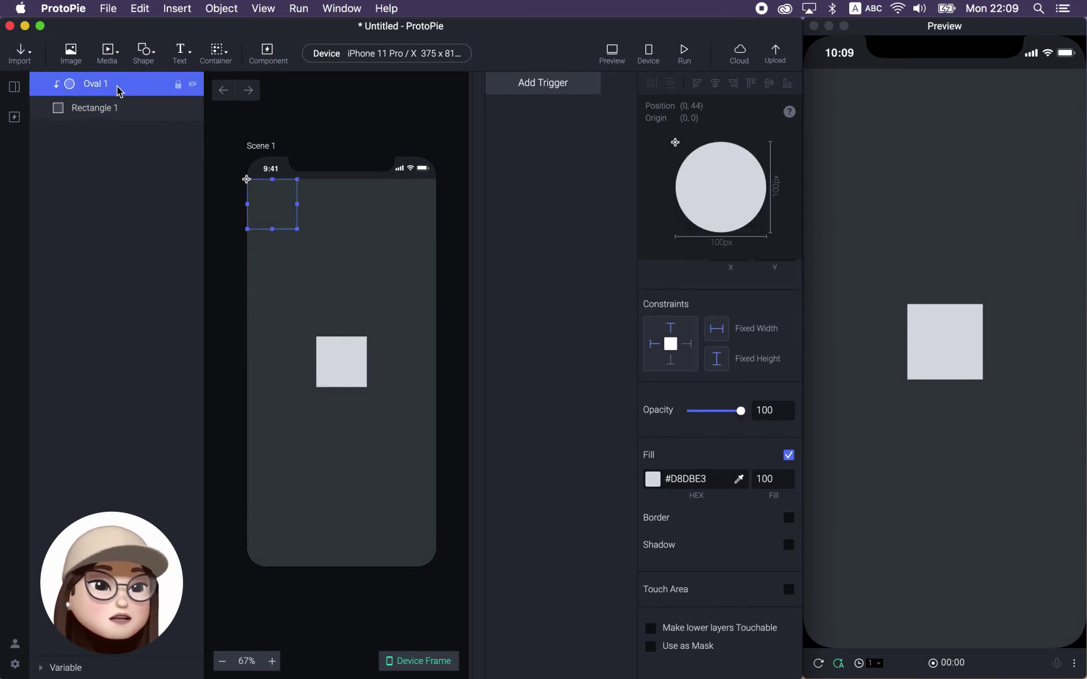
pyautogui.moveTo(276, 217); pyautogui.dragTo(331, 305)
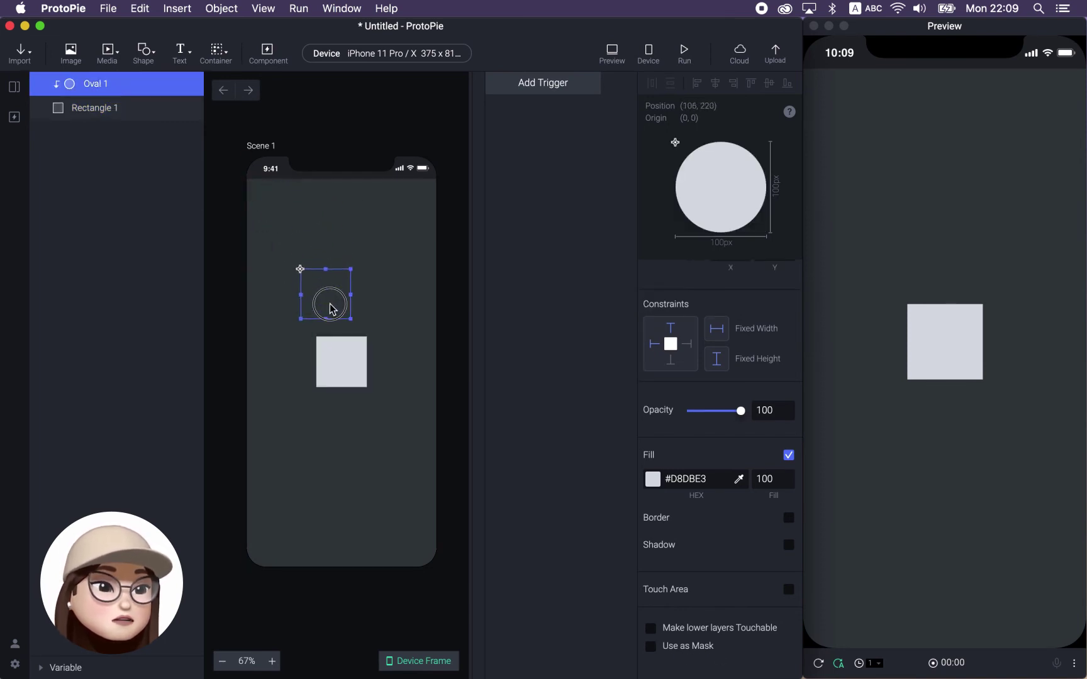
pyautogui.click(652, 481)
pyautogui.click(729, 420)
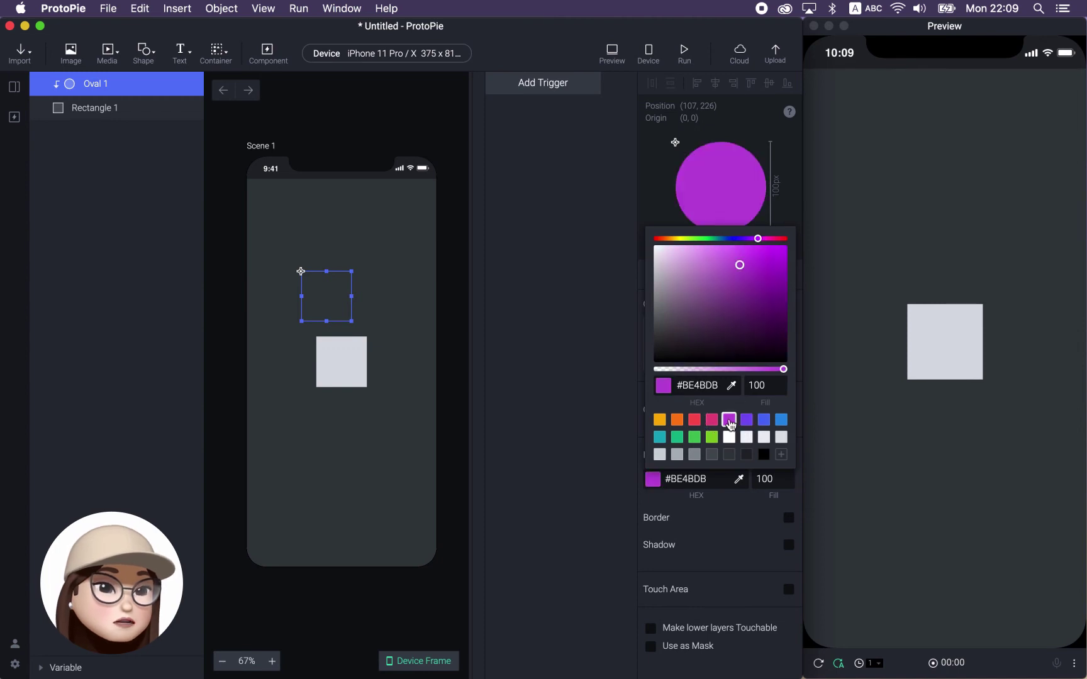
pyautogui.click(339, 299)
pyautogui.moveTo(342, 296); pyautogui.dragTo(356, 354)
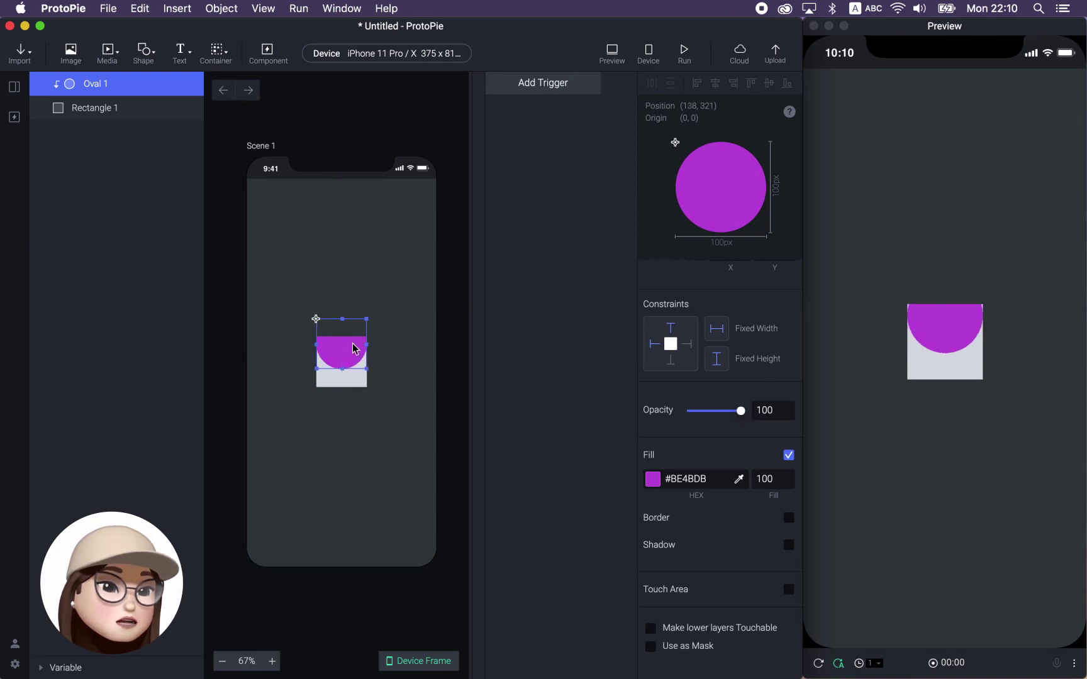
# - Delete the masking rectangle to view the oval unmasked, and undo the deletion
pyautogui.click(142, 102)
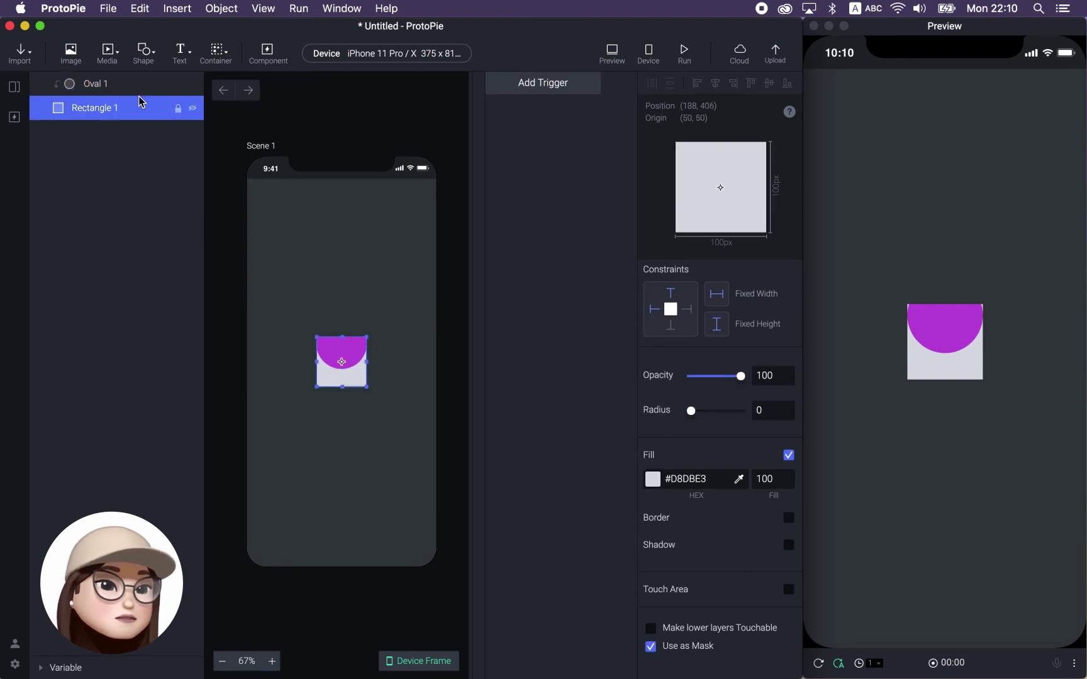
pyautogui.press('BackSpace')
pyautogui.click(111, 89)
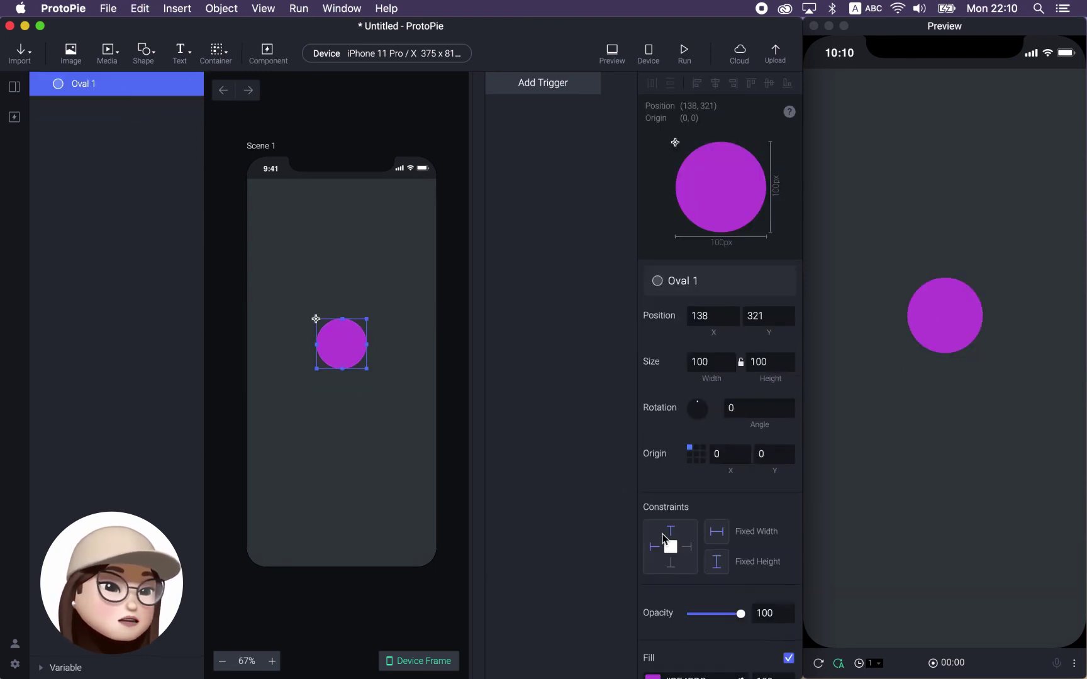
pyautogui.scroll(-5, 663, 538)
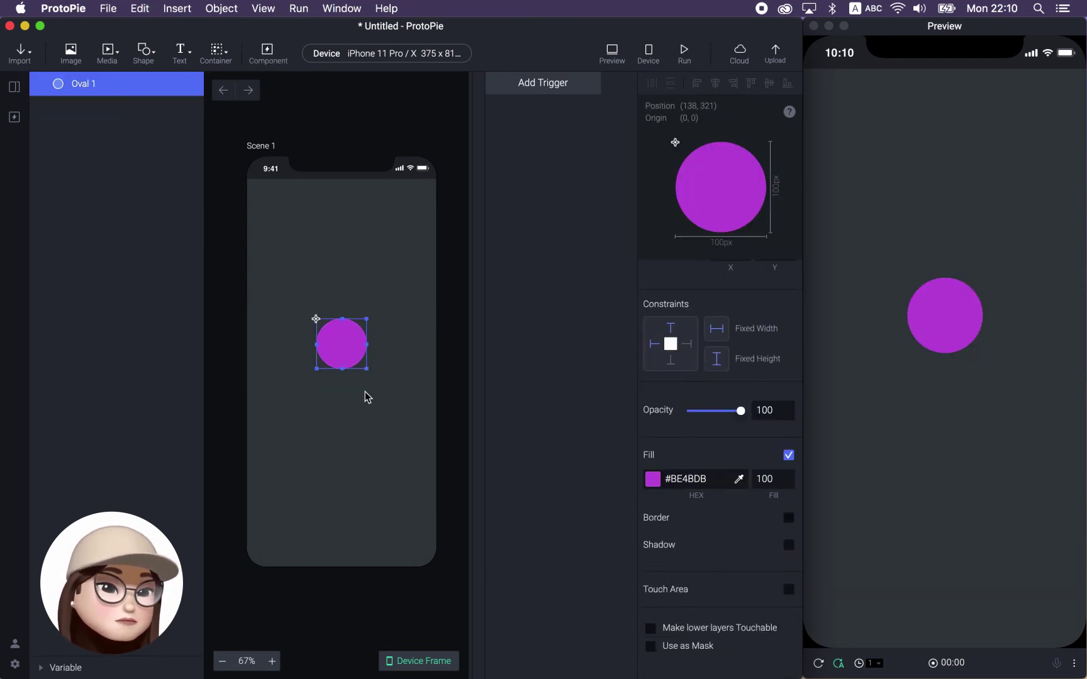
pyautogui.press('super+z')
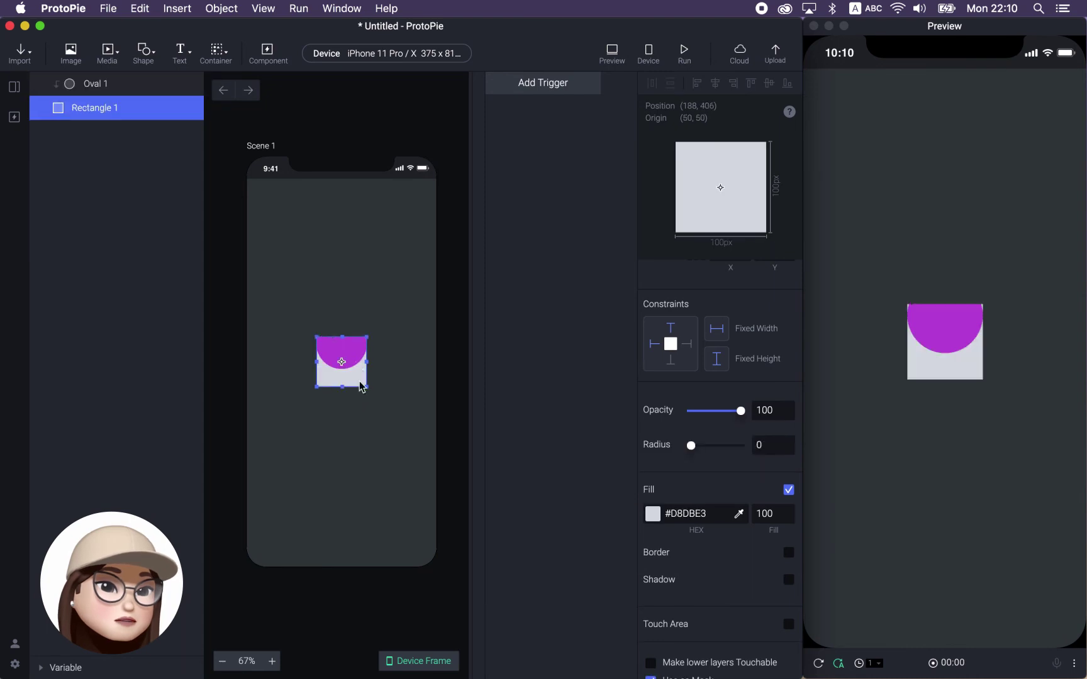
# - Remove the oval and stop using the rectangle as a mask
pyautogui.press('super+z')
pyautogui.click(122, 92)
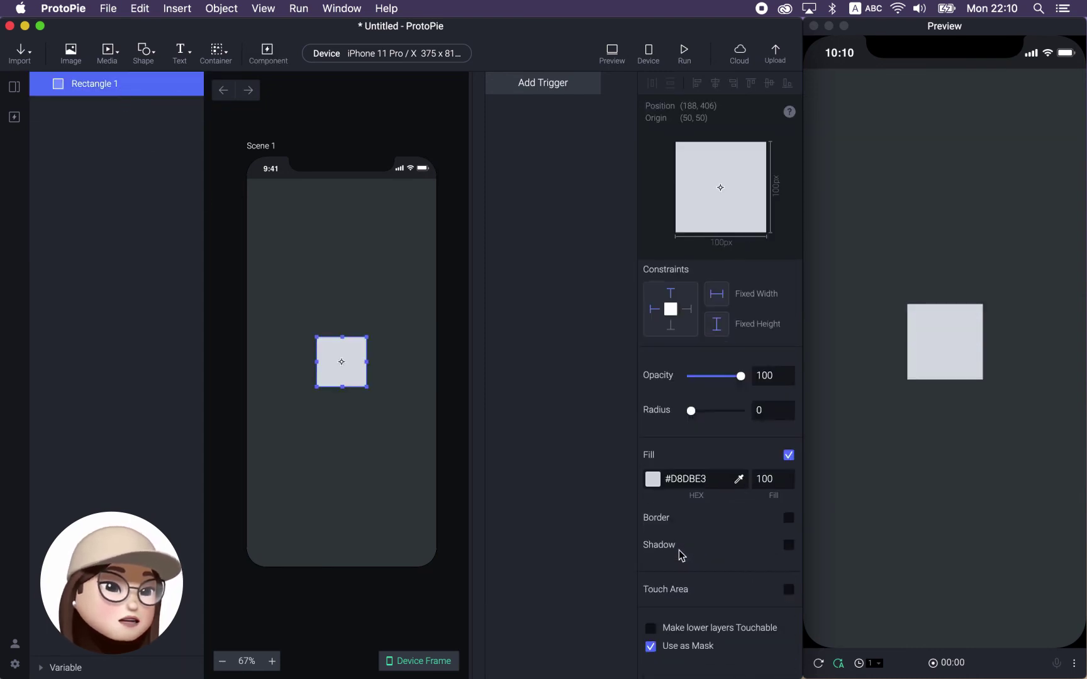
pyautogui.click(653, 648)
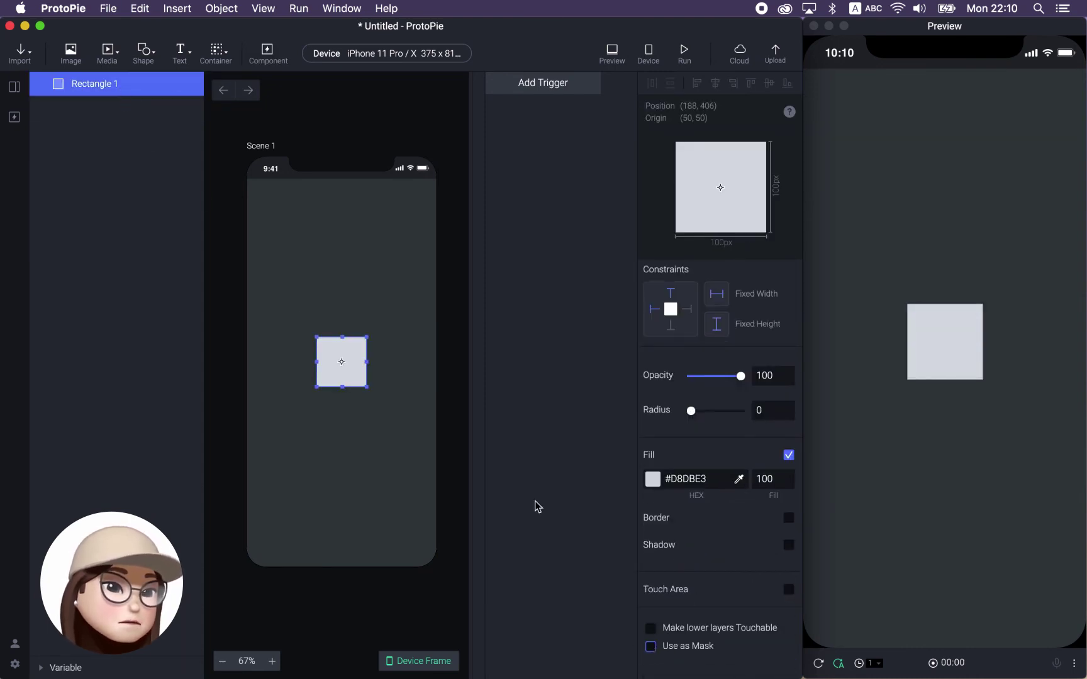
pyautogui.click(376, 325)
pyautogui.click(354, 345)
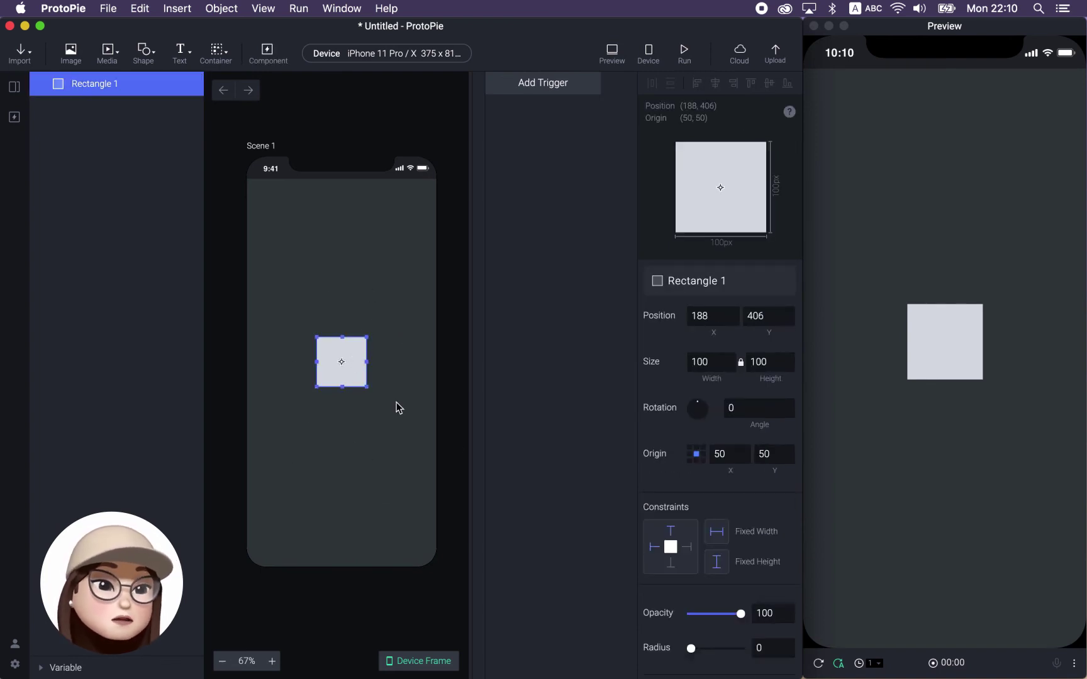
pyautogui.scroll(-3, 668, 462)
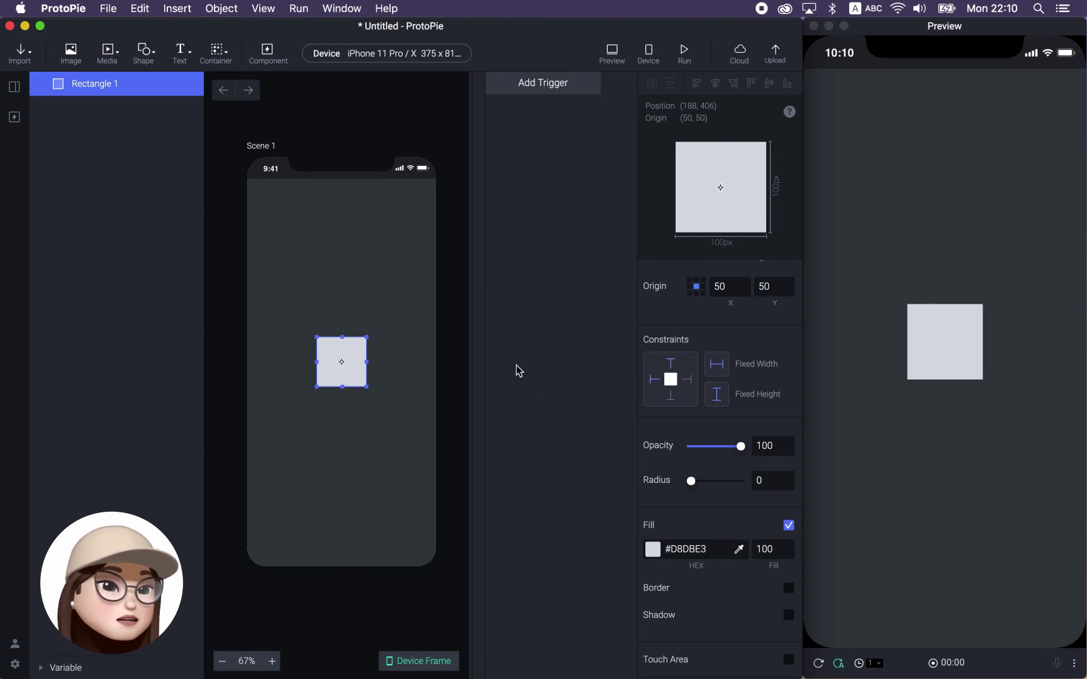
# - Add a container and enlarge it to about 227 by 212 px around the rectangle, positioned at about (74, 300)
pyautogui.click(320, 263)
pyautogui.click(217, 50)
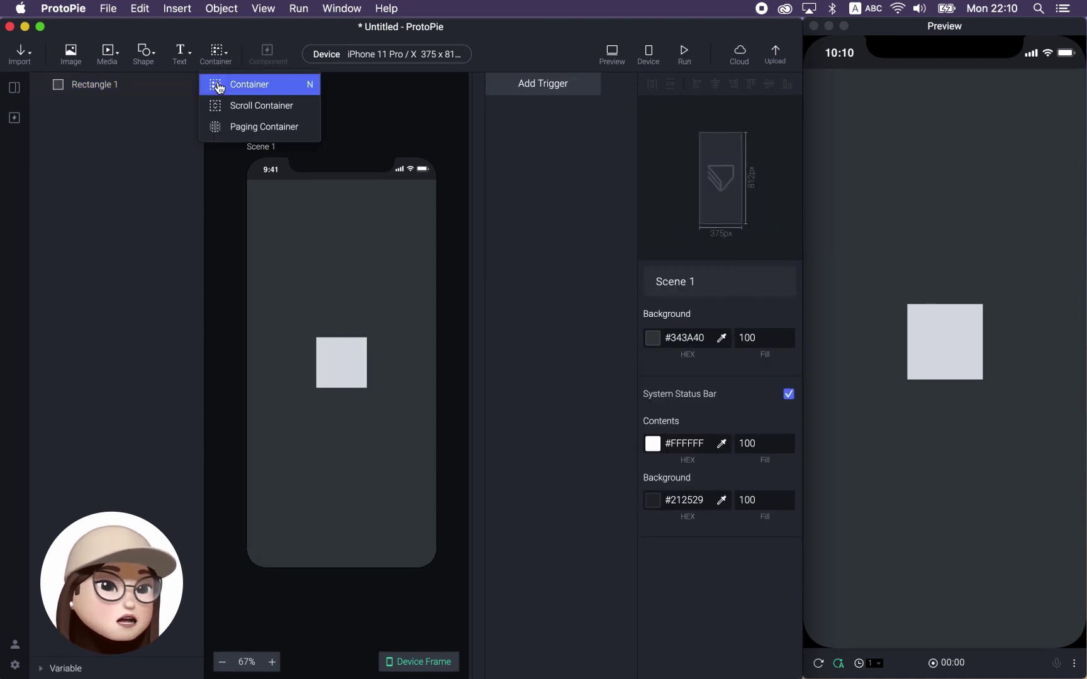
pyautogui.click(219, 86)
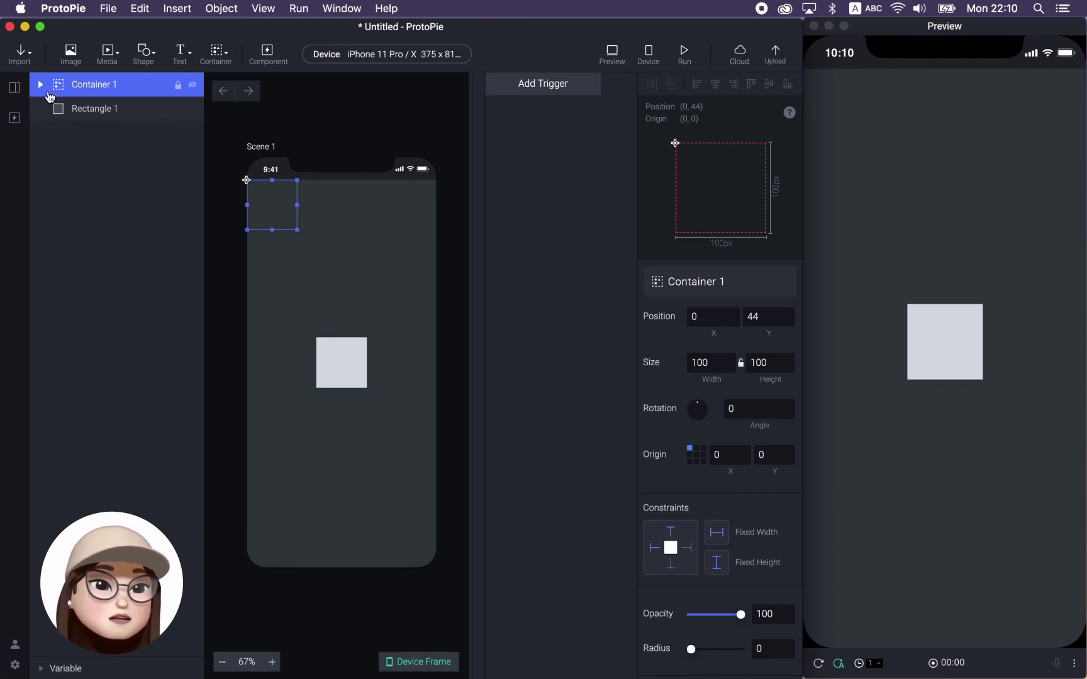
pyautogui.moveTo(283, 204); pyautogui.dragTo(329, 343)
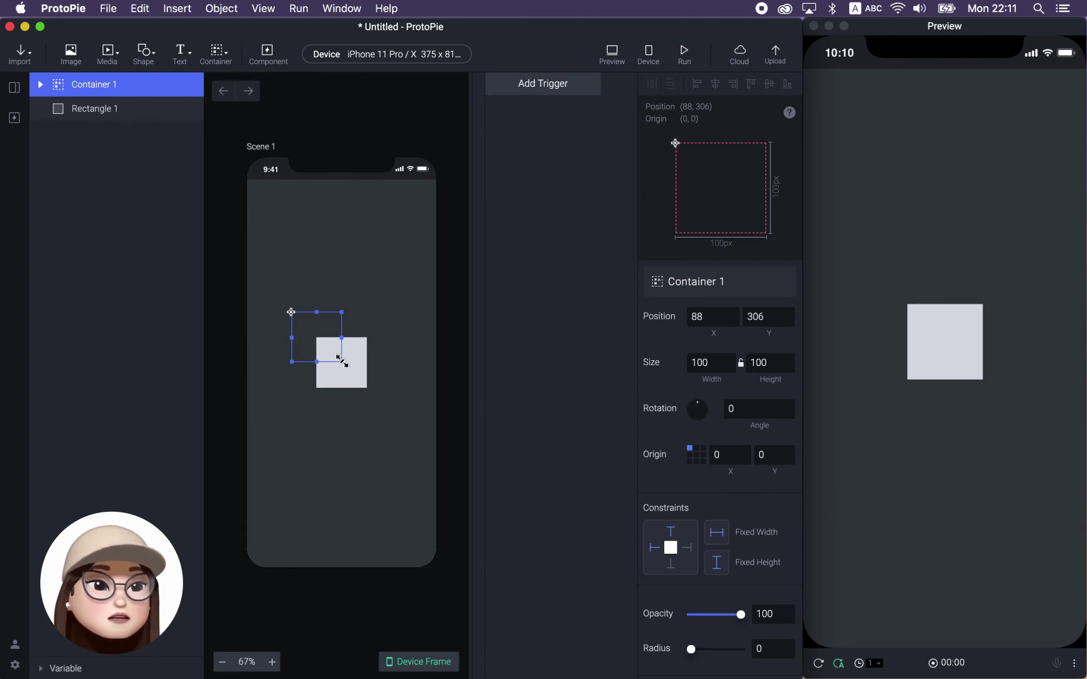
pyautogui.moveTo(342, 361); pyautogui.dragTo(406, 418)
pyautogui.moveTo(385, 316); pyautogui.dragTo(376, 322)
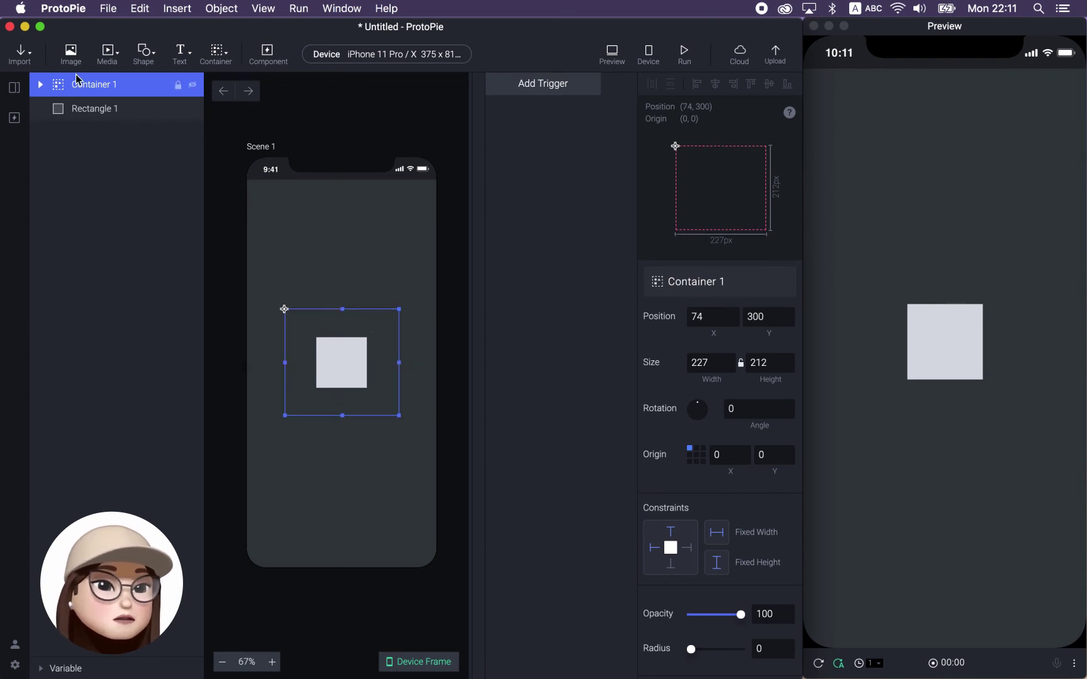
# - Nest the rectangle inside the container in the layer order and select it there
pyautogui.click(75, 111)
pyautogui.doubleClick(80, 87)
pyautogui.click(82, 90)
pyautogui.moveTo(349, 356)
pyautogui.mouseDown()
pyautogui.moveTo(395, 368)
pyautogui.moveTo(378, 347)
pyautogui.moveTo(346, 353)
pyautogui.moveTo(350, 380)
pyautogui.moveTo(357, 371)
pyautogui.moveTo(339, 364)
pyautogui.mouseUp()
pyautogui.scroll(-1, 667, 414)
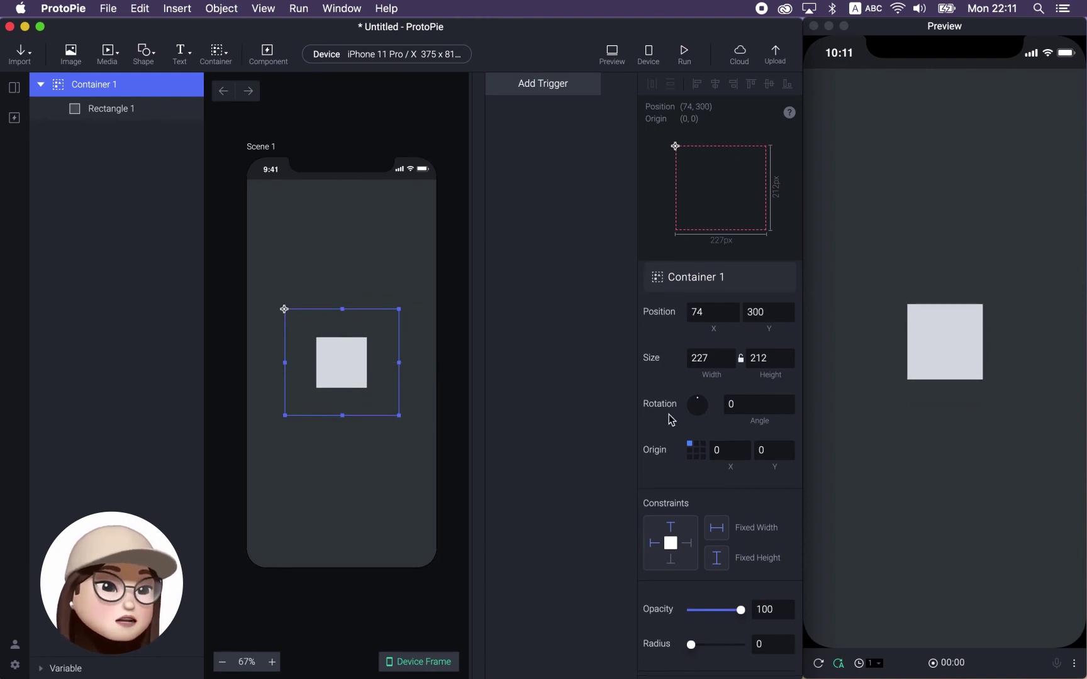
pyautogui.click(101, 110)
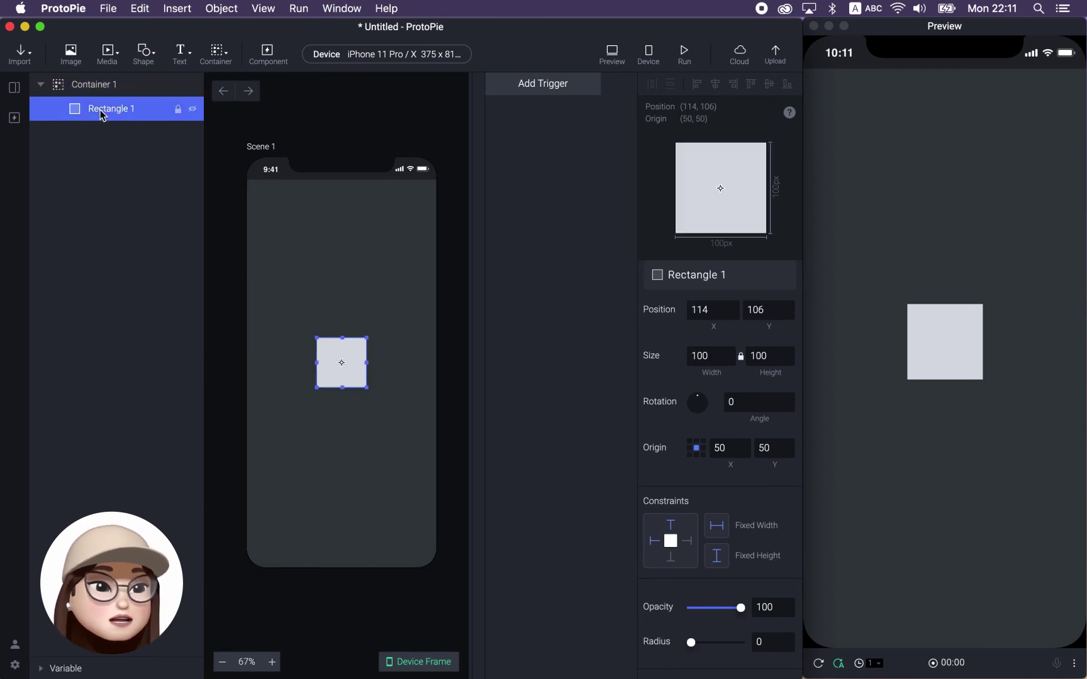
# - Align the rectangle, without a top constraint, to the container's top edge and try shrinking the container's height to about 158 px
pyautogui.scroll(-3, 670, 497)
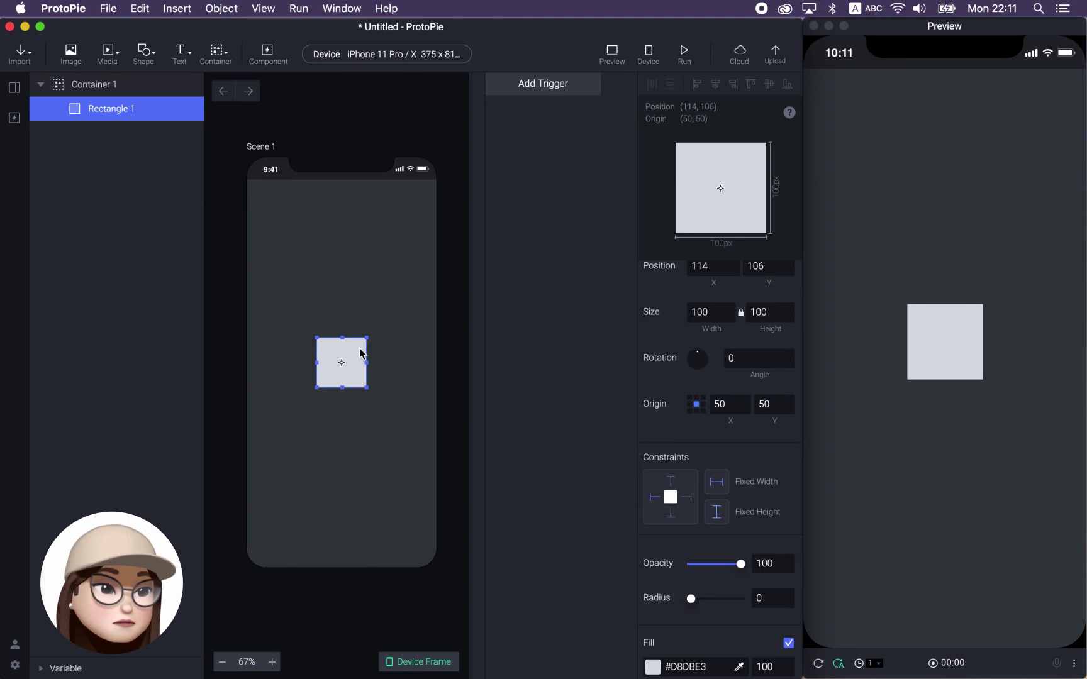
pyautogui.click(750, 88)
pyautogui.click(331, 391)
pyautogui.moveTo(339, 416); pyautogui.dragTo(342, 389)
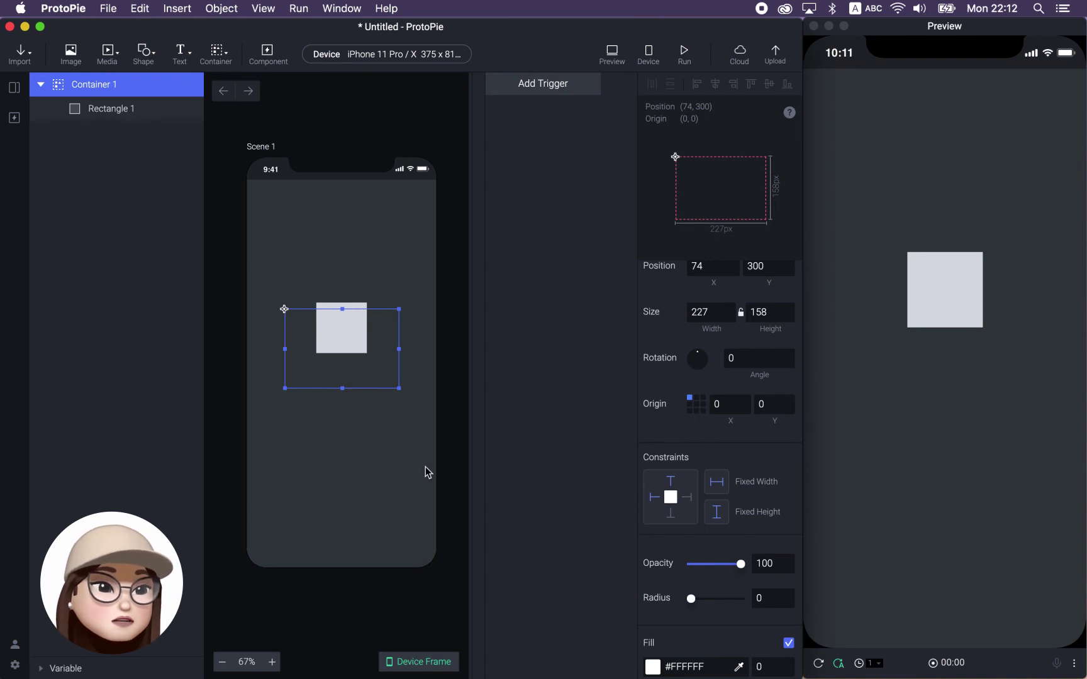
# - Constrain the rectangle's position to the container's top only, and reduce the container's height to about 202 px
pyautogui.click(119, 108)
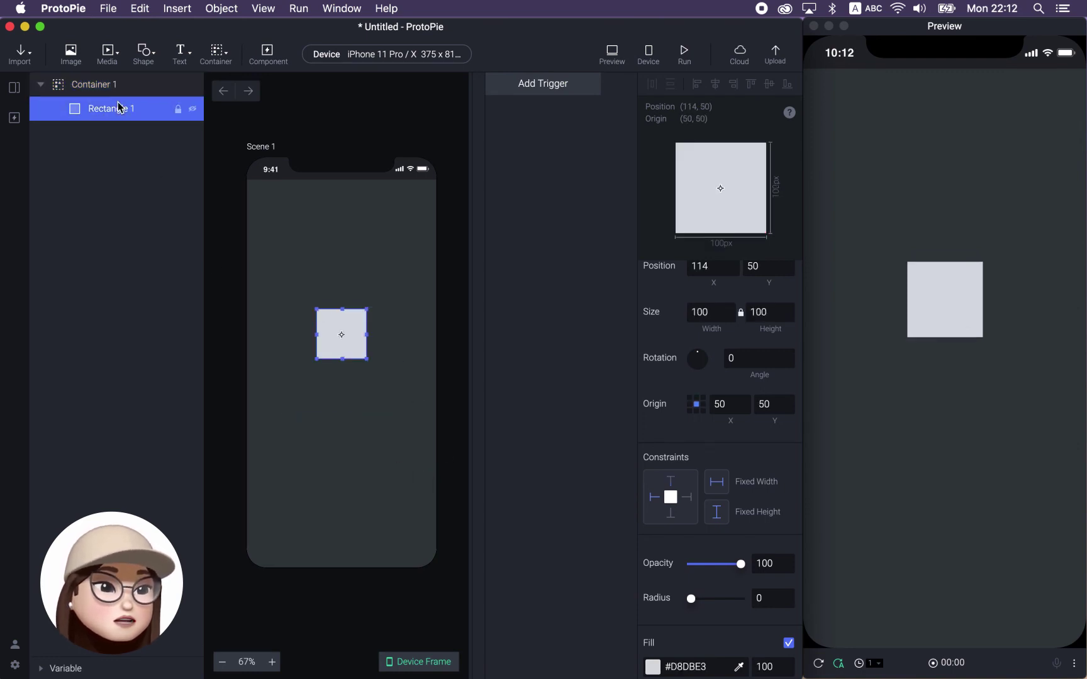
pyautogui.click(670, 481)
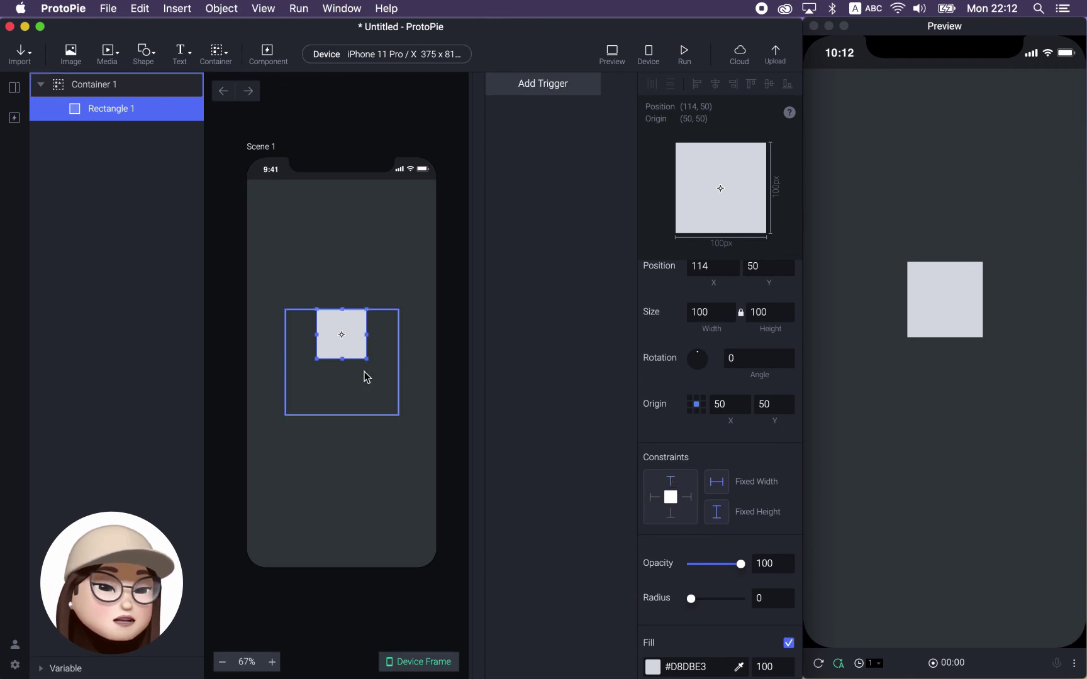
pyautogui.click(383, 393)
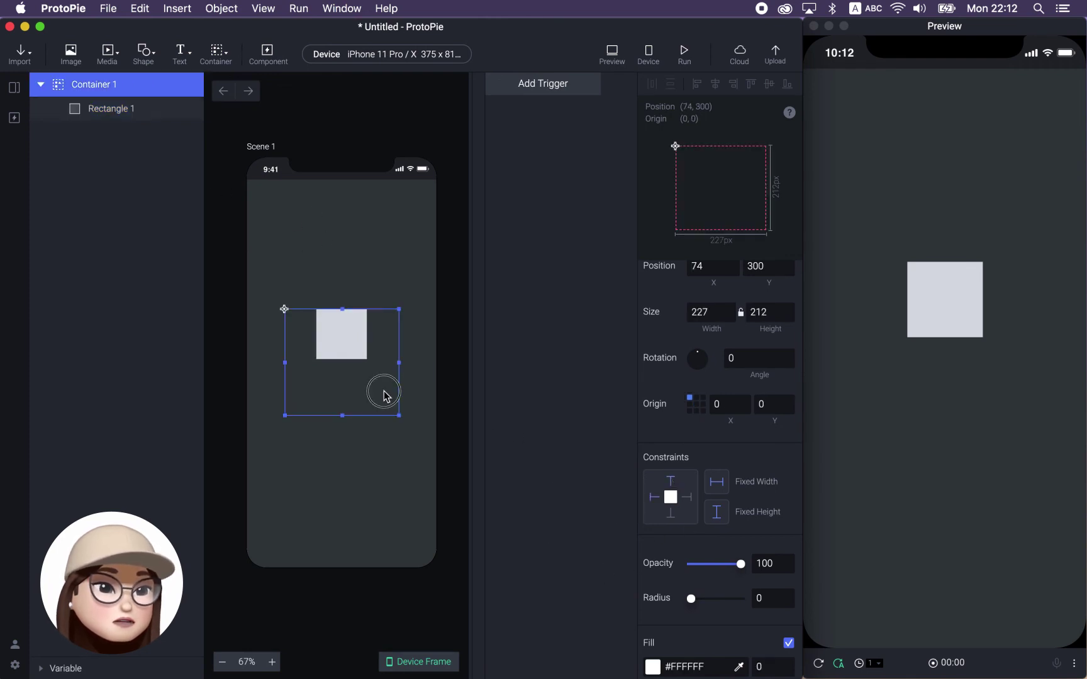
pyautogui.moveTo(342, 416)
pyautogui.mouseDown()
pyautogui.moveTo(343, 503)
pyautogui.moveTo(328, 413)
pyautogui.mouseUp()
# - Extend the container downward to a height of about 260 px, and raise its top edge to about Y 269
pyautogui.click(136, 109)
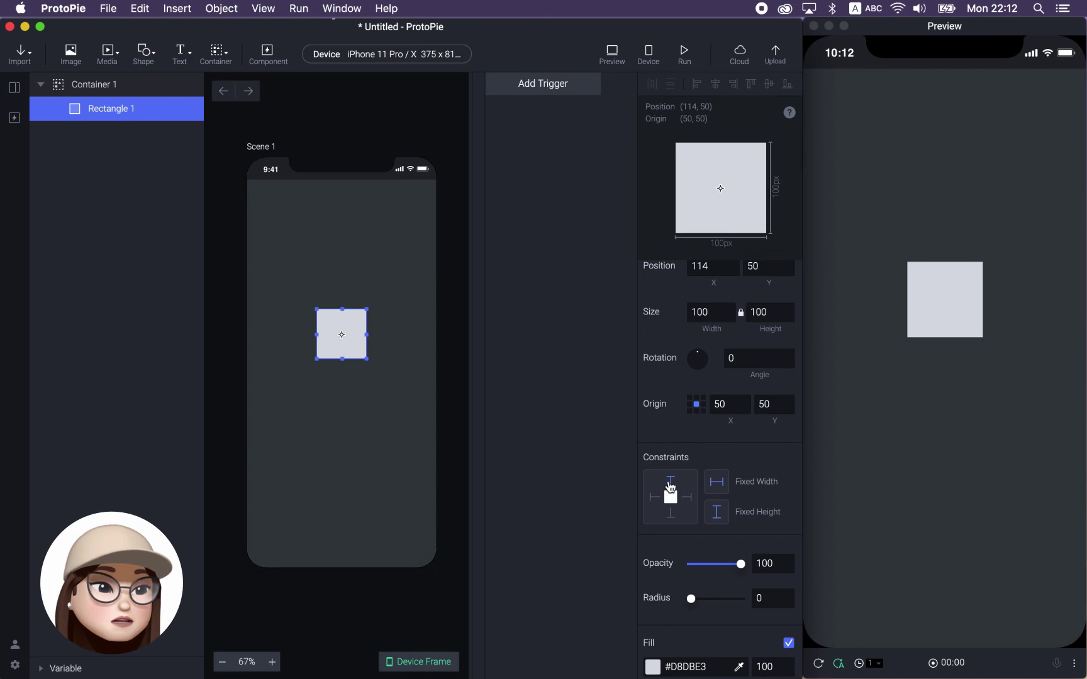
pyautogui.click(356, 376)
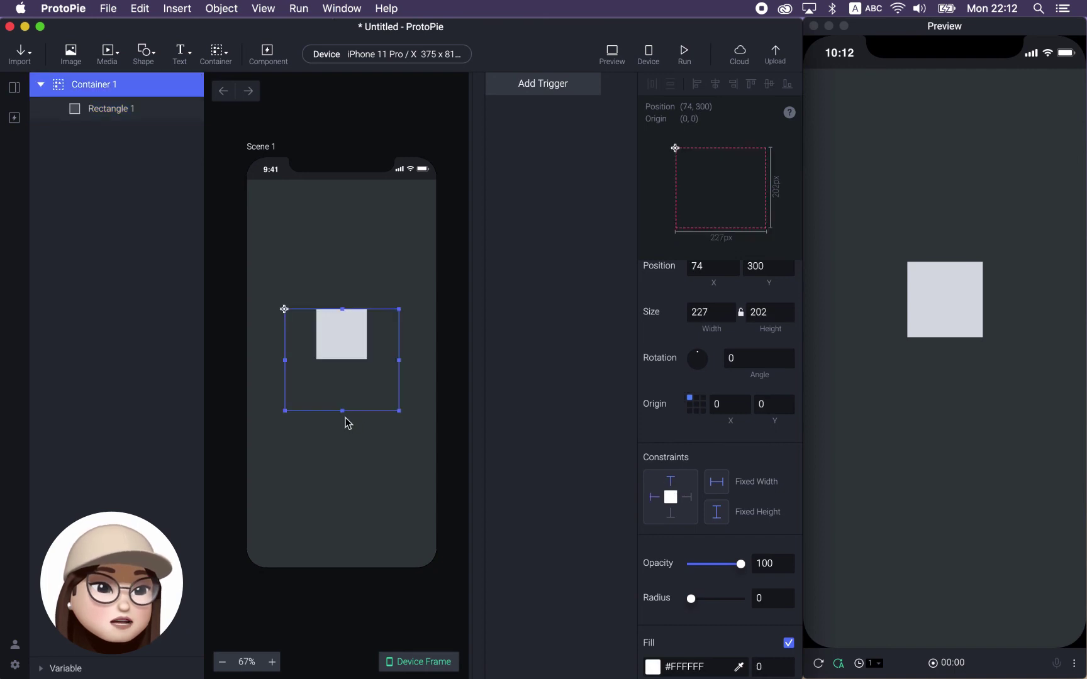
pyautogui.moveTo(339, 413); pyautogui.dragTo(352, 442)
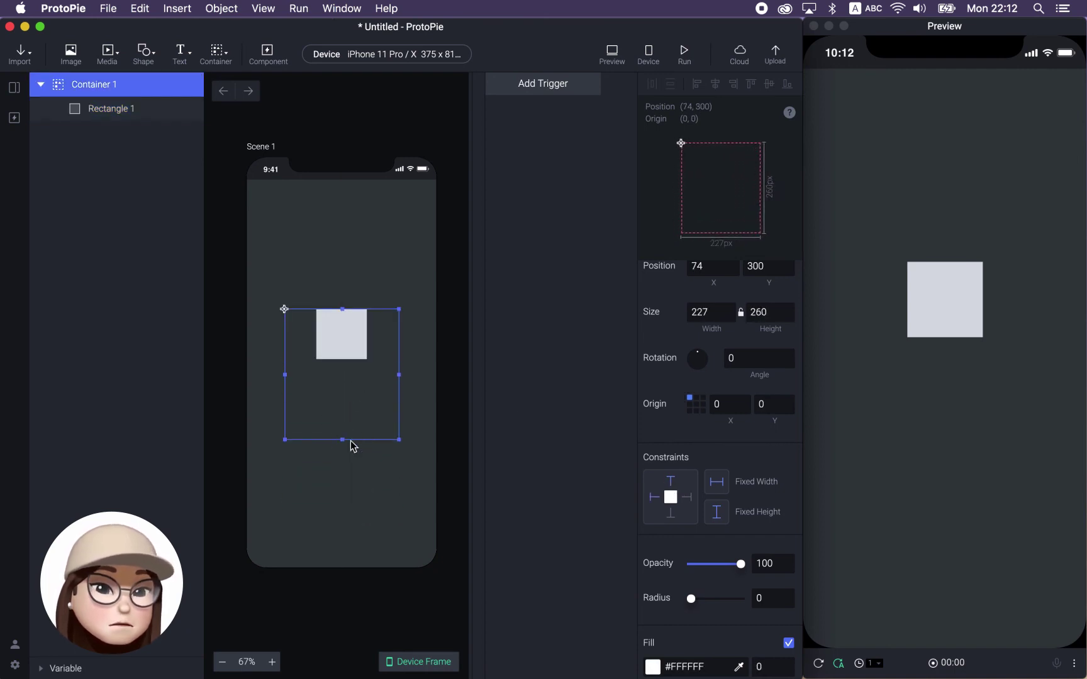
pyautogui.moveTo(345, 308)
pyautogui.mouseDown()
pyautogui.moveTo(340, 233)
pyautogui.moveTo(343, 293)
pyautogui.mouseUp()
# - Align the rectangle to the container's bottom edge and constrain its position to the bottom only
pyautogui.doubleClick(349, 332)
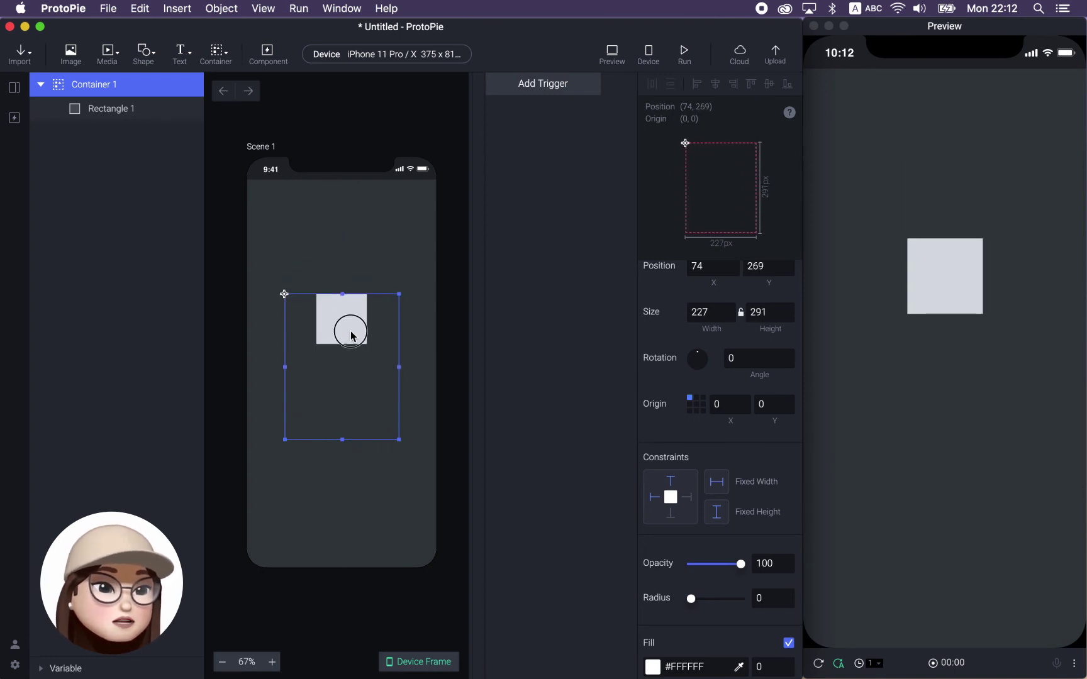
pyautogui.click(784, 91)
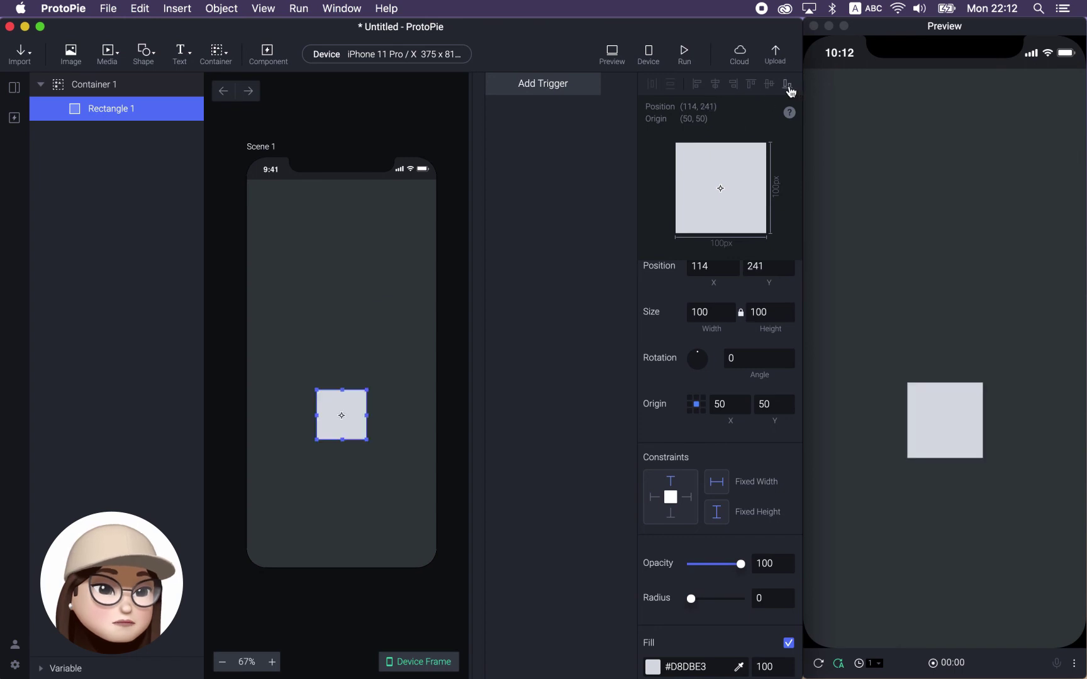
pyautogui.click(375, 342)
pyautogui.doubleClick(355, 412)
pyautogui.click(671, 516)
# - Shrink the container's height from its bottom edge to about 233 px
pyautogui.click(396, 317)
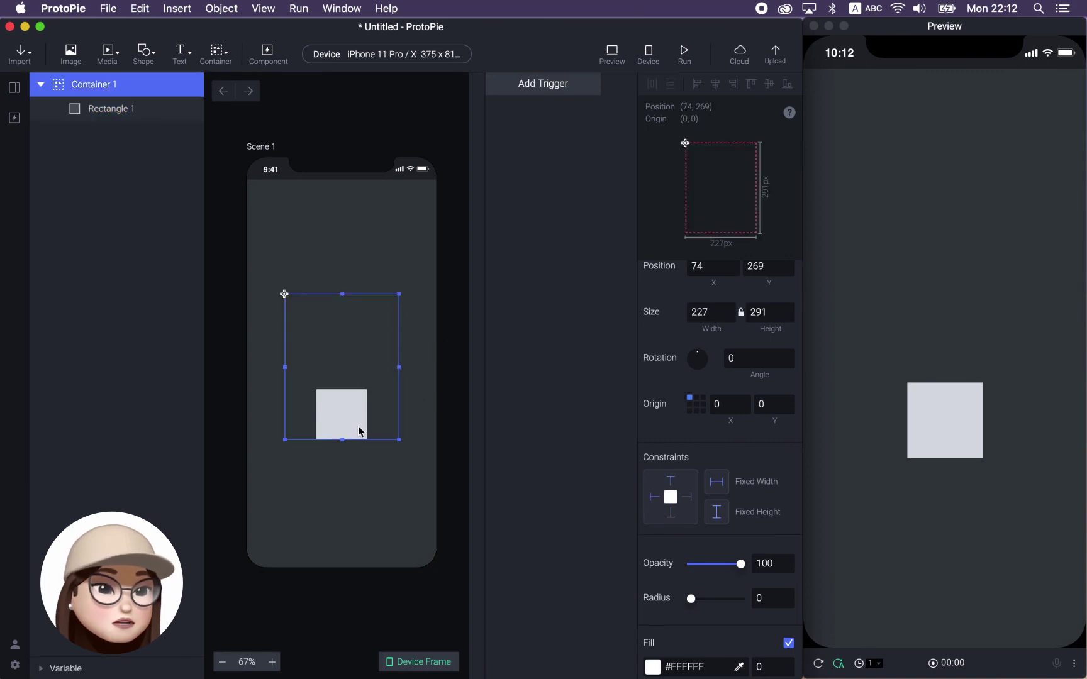
pyautogui.moveTo(341, 441); pyautogui.dragTo(350, 411)
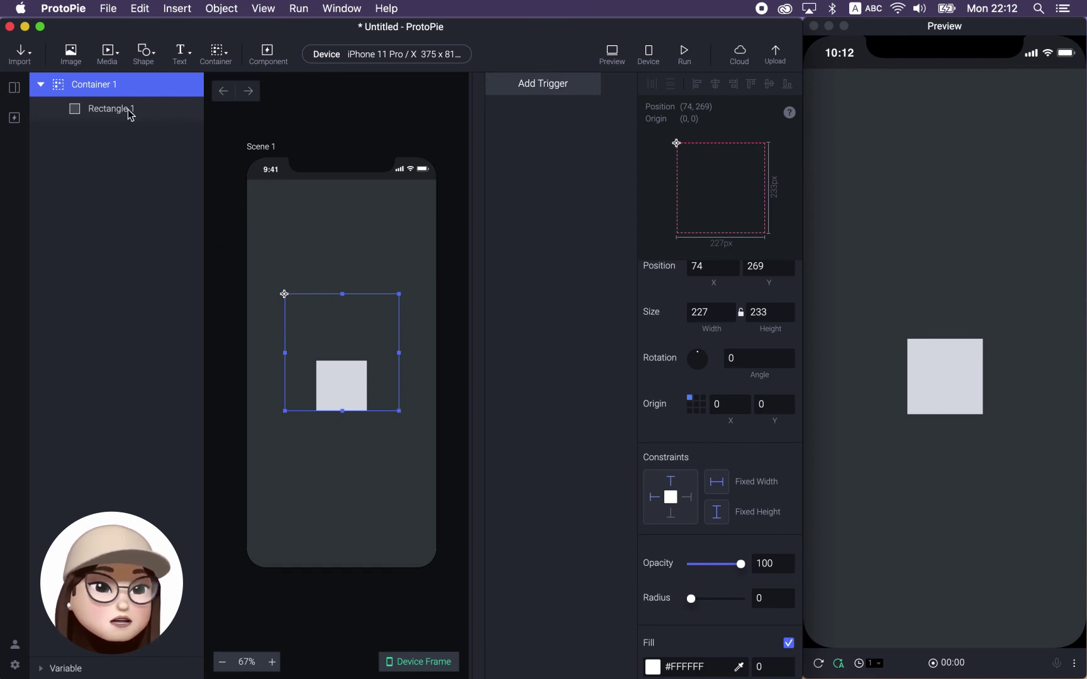
pyautogui.click(382, 425)
# - Center the rectangle vertically in the container and clear its bottom constraint
pyautogui.click(359, 407)
pyautogui.click(359, 406)
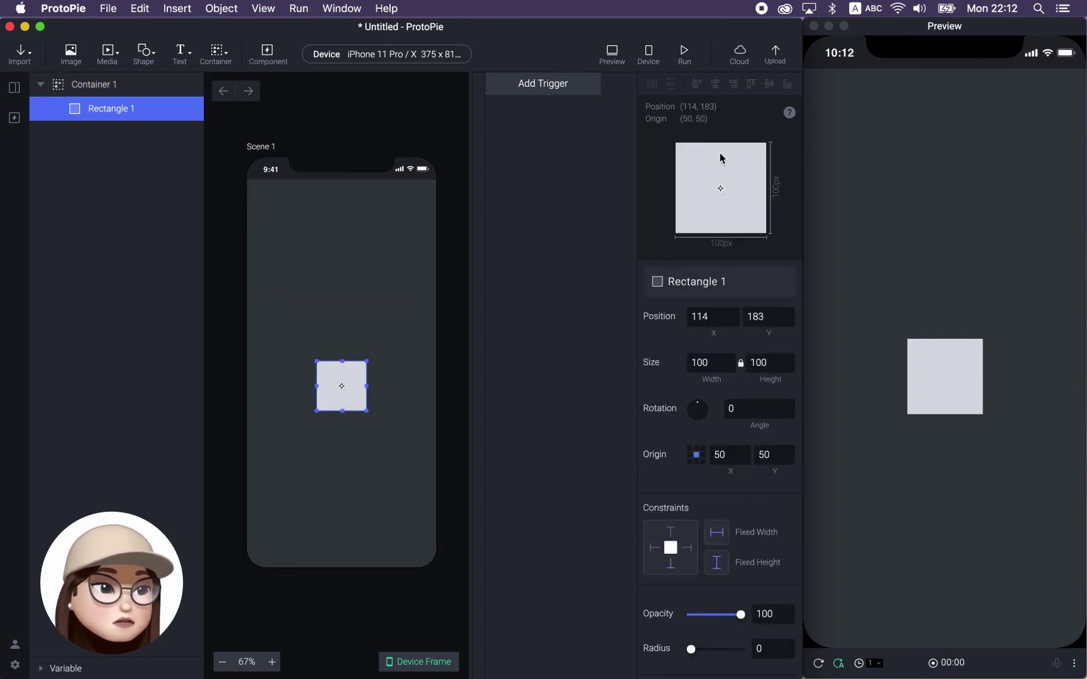
pyautogui.click(768, 85)
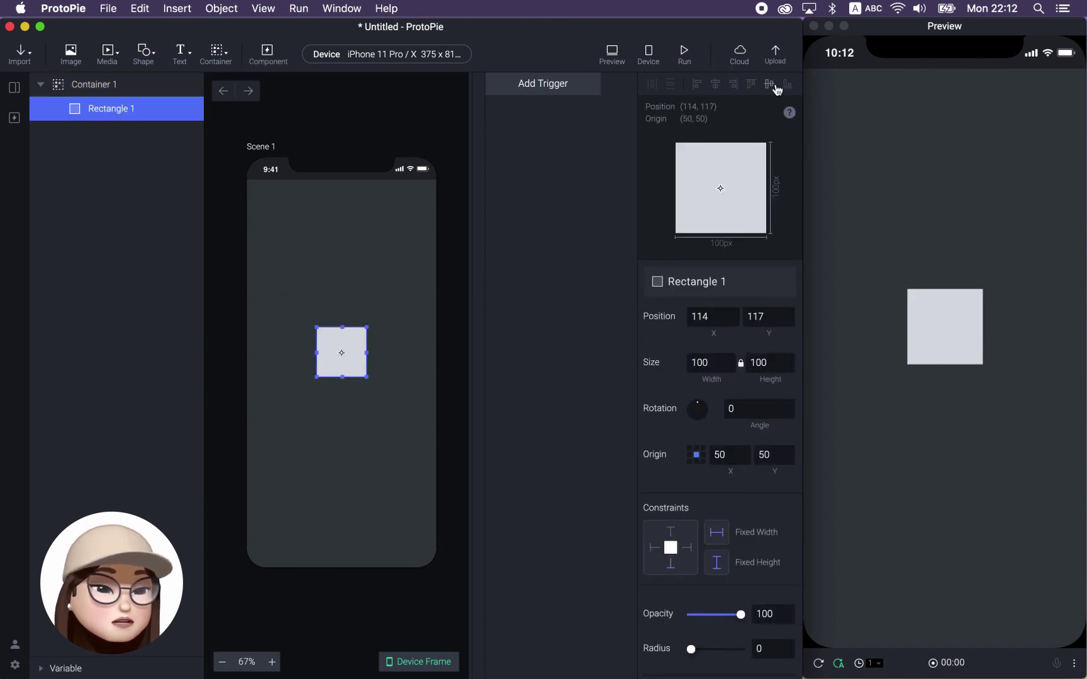
pyautogui.click(379, 334)
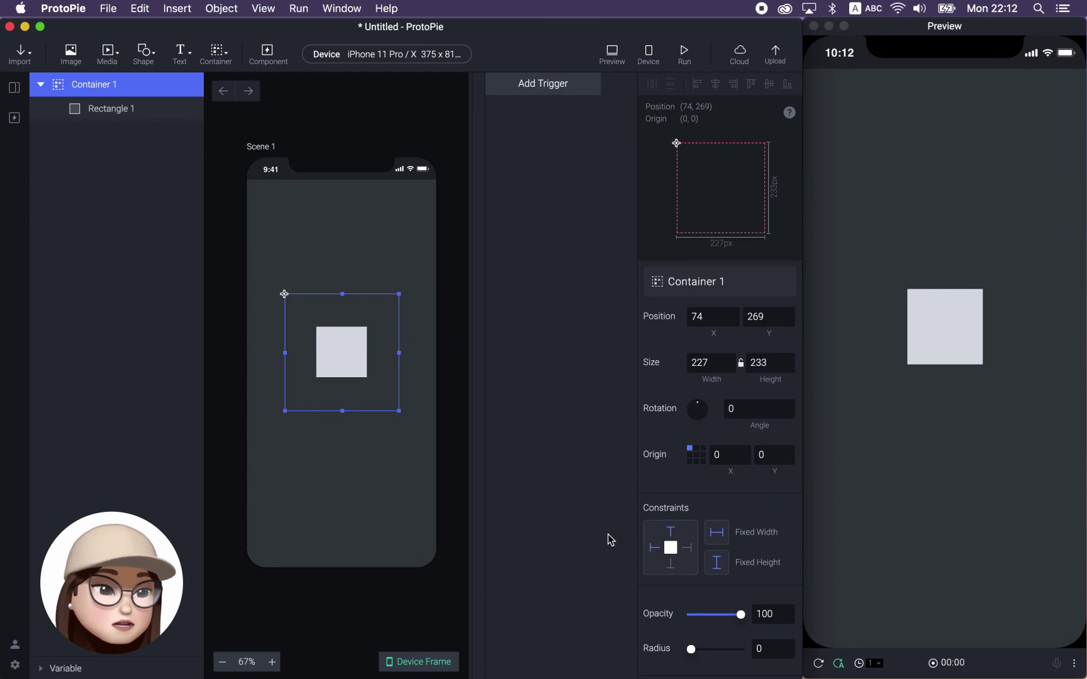
pyautogui.click(139, 112)
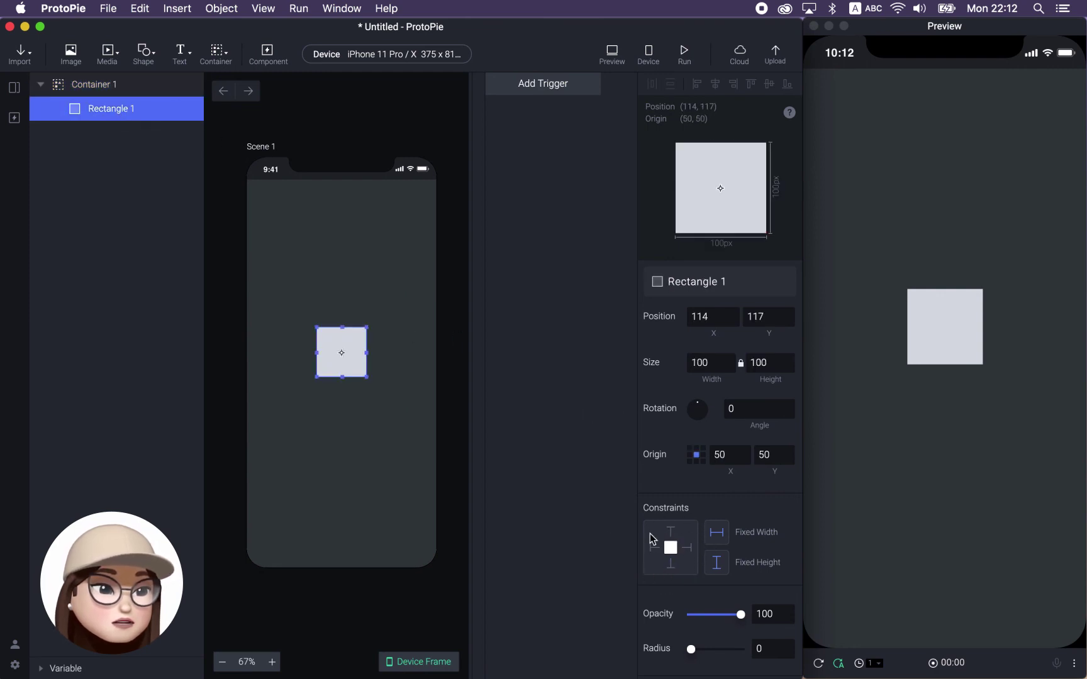
pyautogui.click(339, 361)
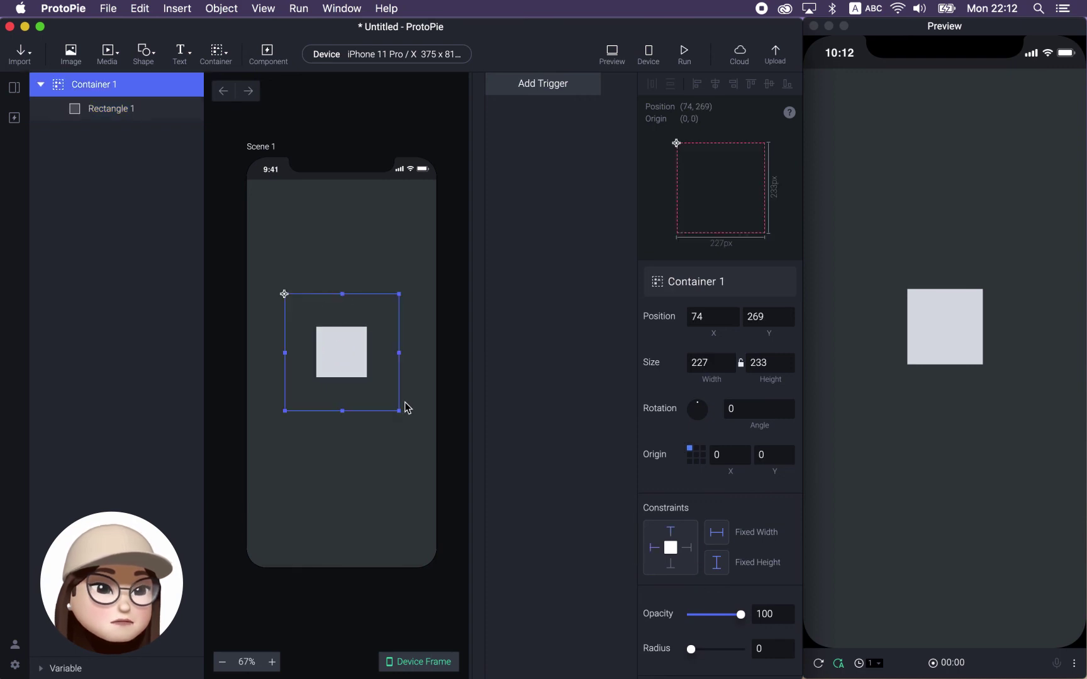
# - Test the centered rectangle by enlarging the container from its corner to about 239 × 278 px, and undo the resize
pyautogui.moveTo(397, 407); pyautogui.dragTo(409, 439)
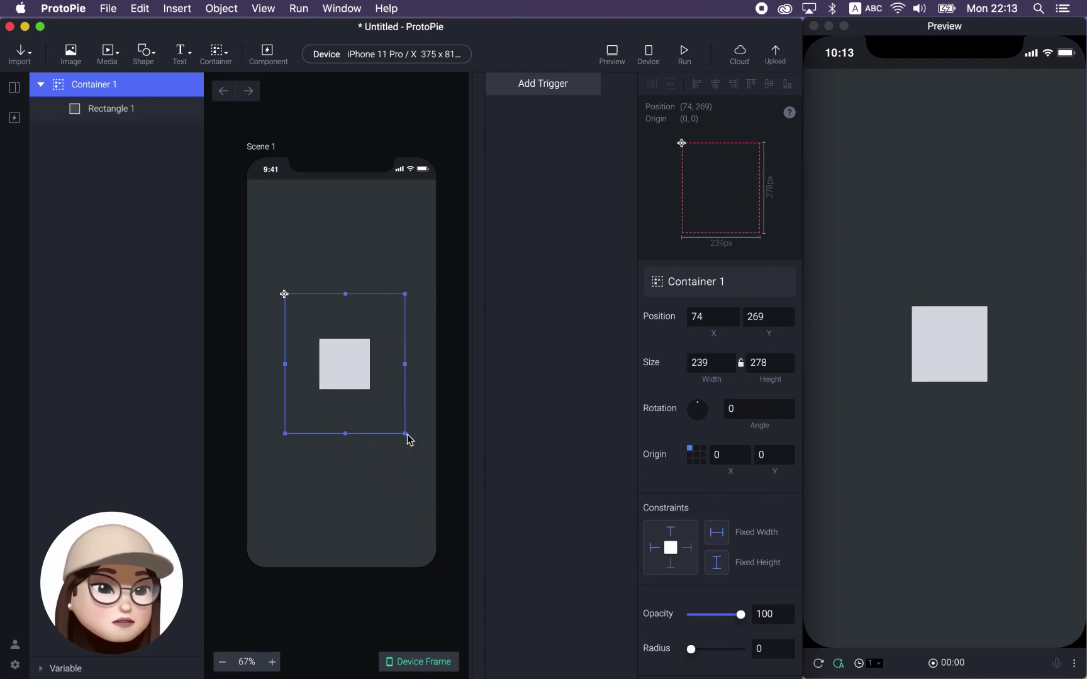
pyautogui.press('super+z')
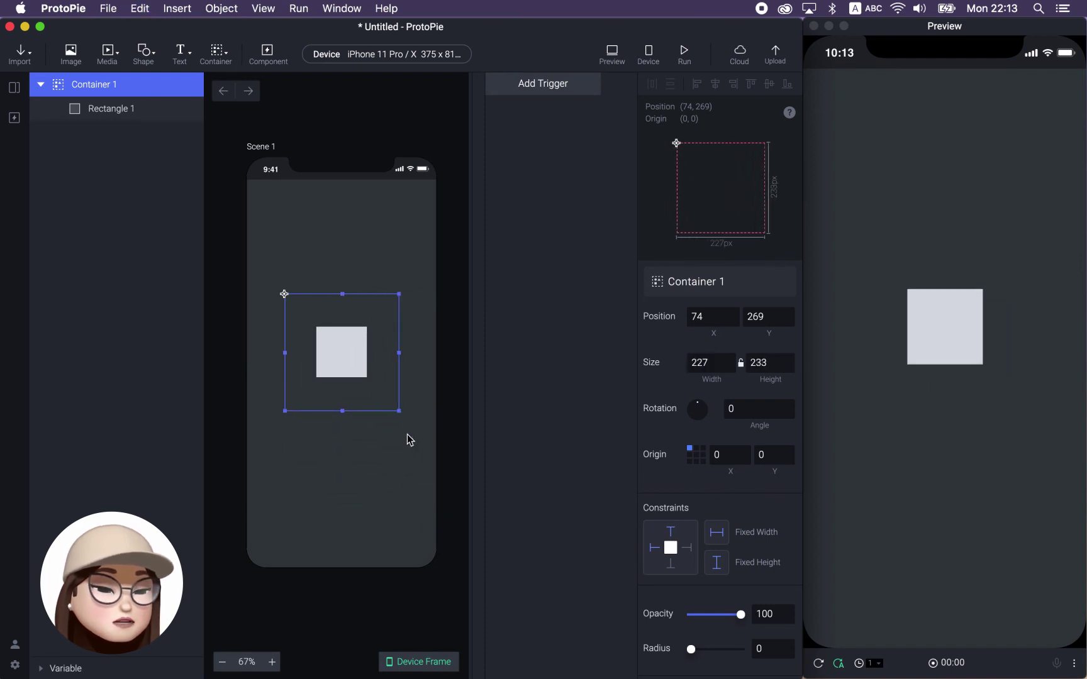
pyautogui.click(356, 373)
pyautogui.click(365, 316)
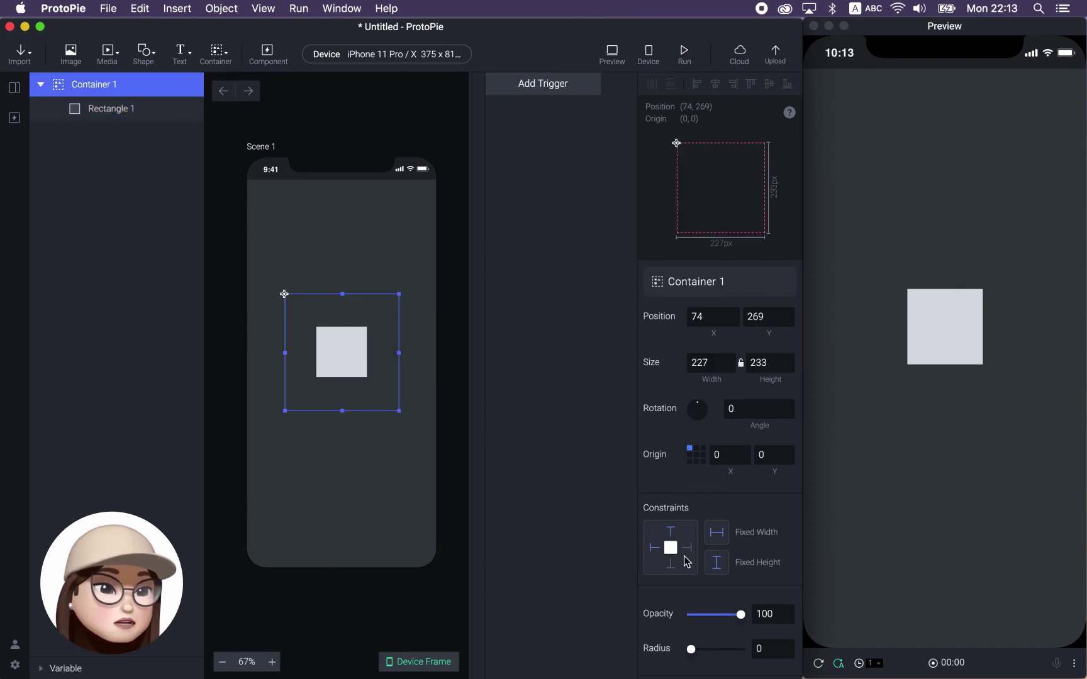
# - Clear the rectangle's fixed width and fixed height, and constrain it to the container's top and bottom edges
pyautogui.click(134, 117)
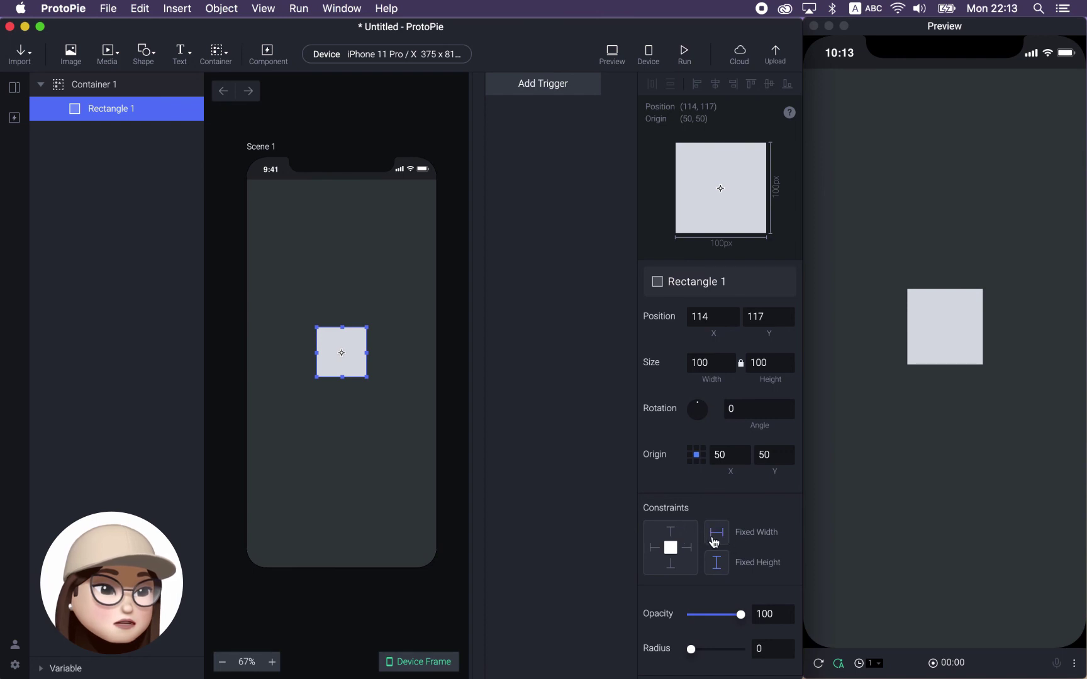
pyautogui.click(721, 562)
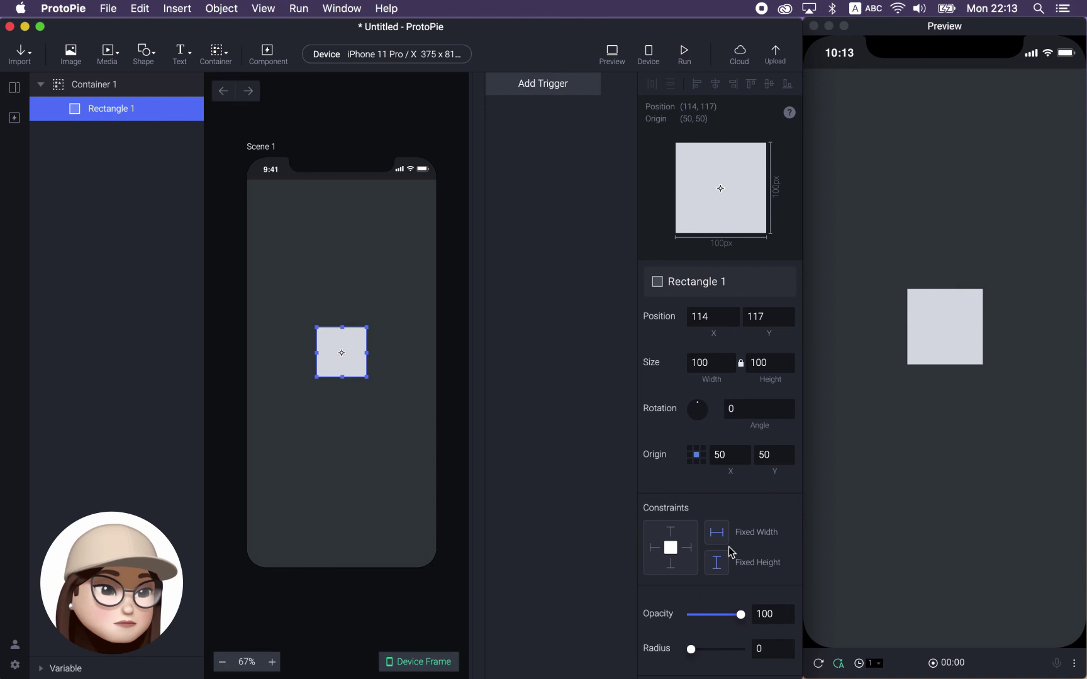
pyautogui.click(718, 538)
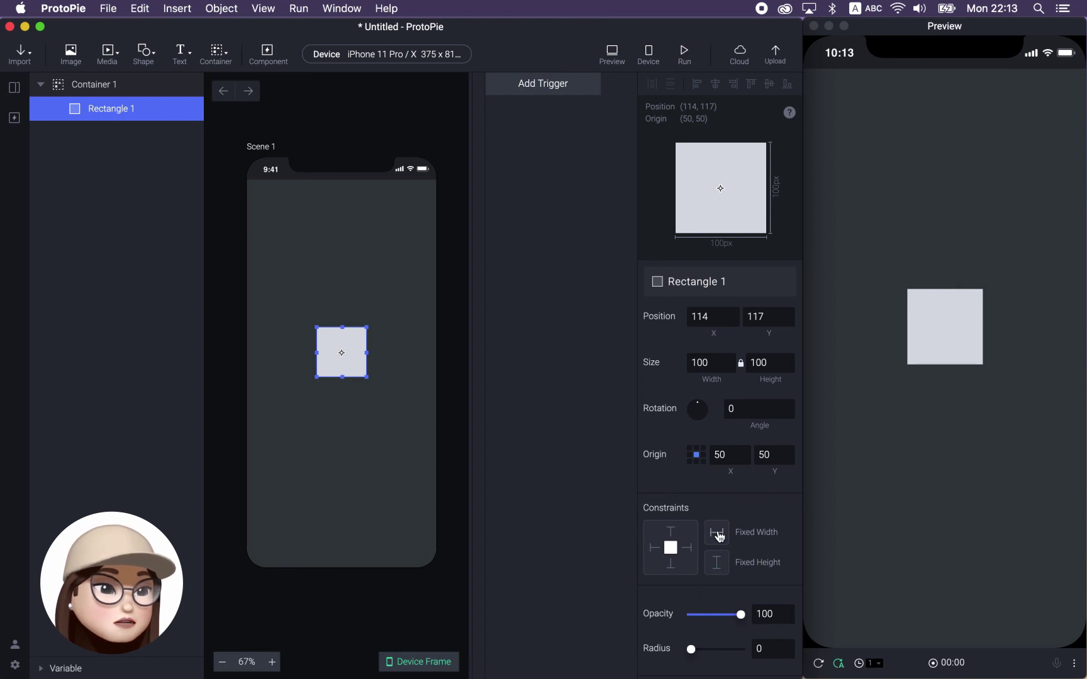
pyautogui.click(681, 565)
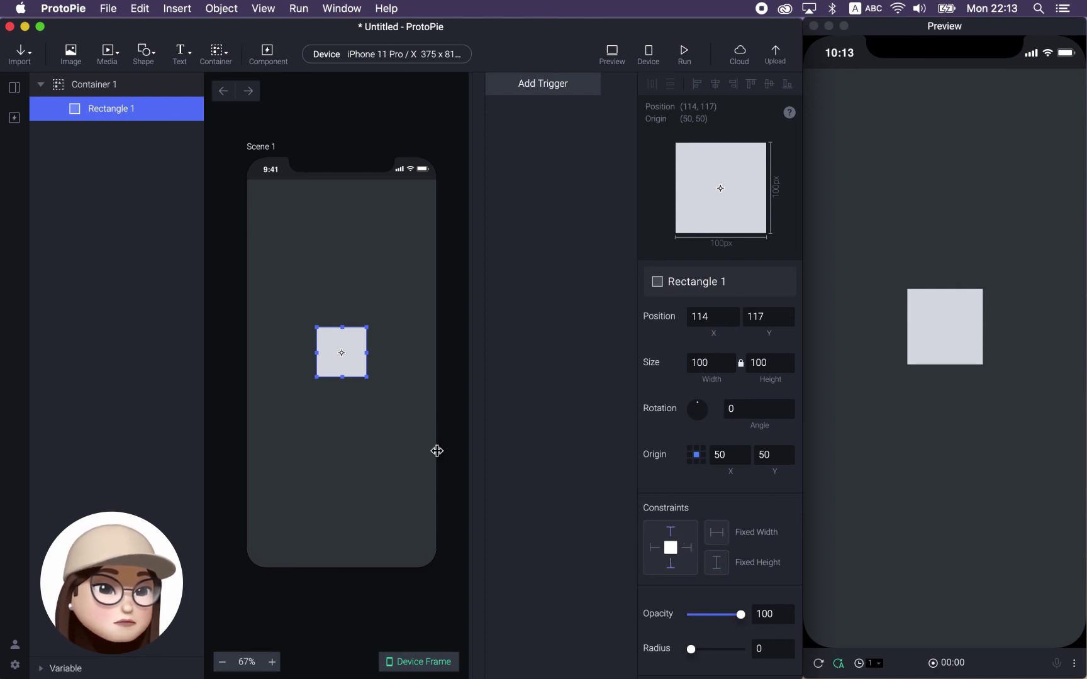
# - Test the top and bottom constraints by stretching the container downward, and undo the stretch
pyautogui.click(355, 386)
pyautogui.moveTo(342, 404); pyautogui.dragTo(342, 514)
pyautogui.press('cmd+z')
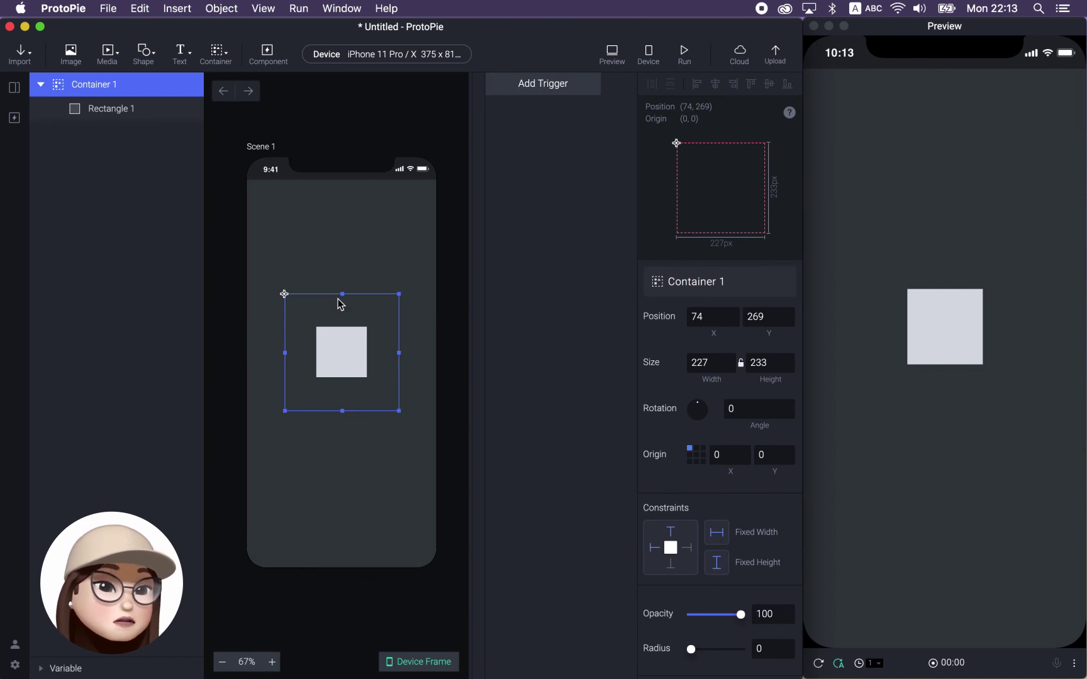
# - Ungroup and regroup the rectangle into a tight-fitting container, and try scaling that container to about 276 × 276 px
pyautogui.press('cmd+shift+g')
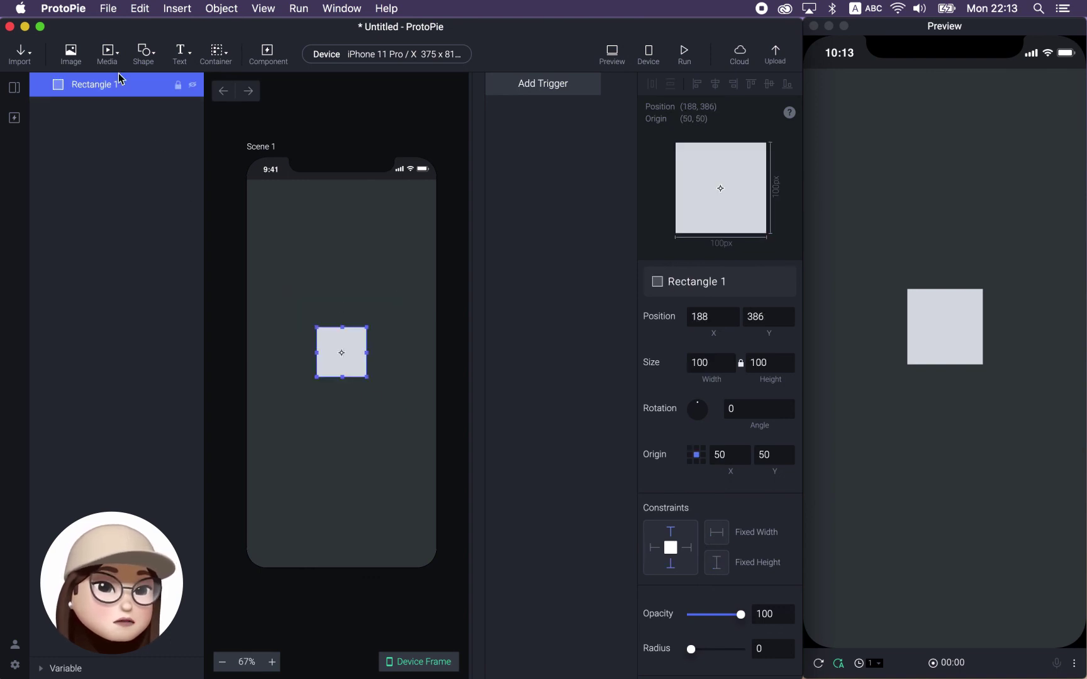
pyautogui.press('cmd+g')
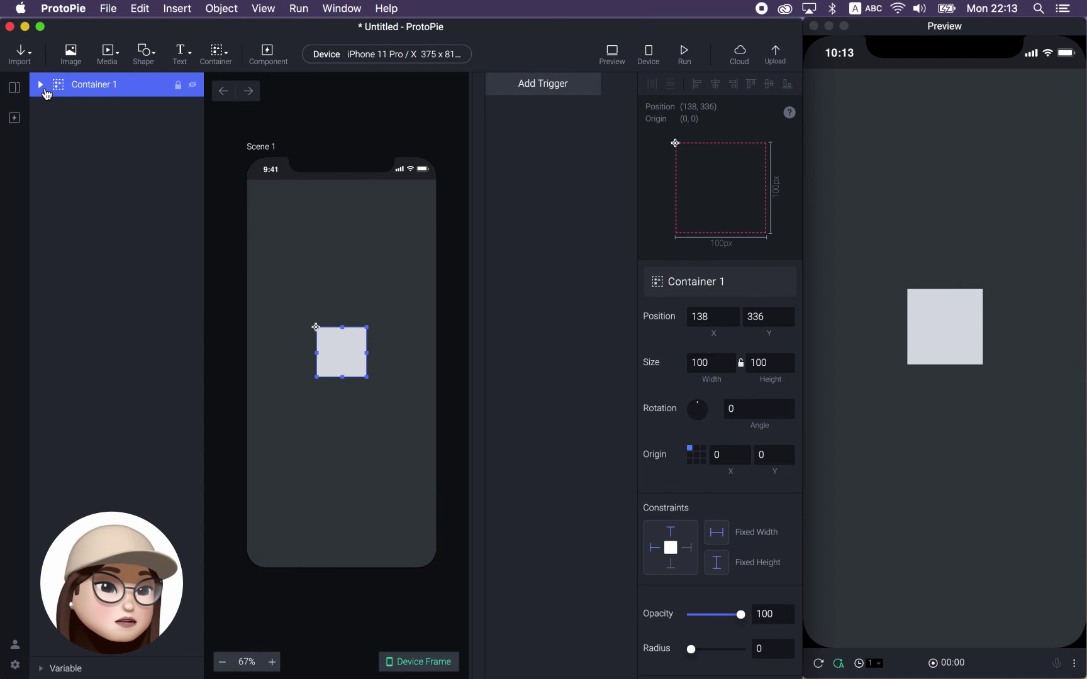
pyautogui.moveTo(368, 322); pyautogui.dragTo(413, 305)
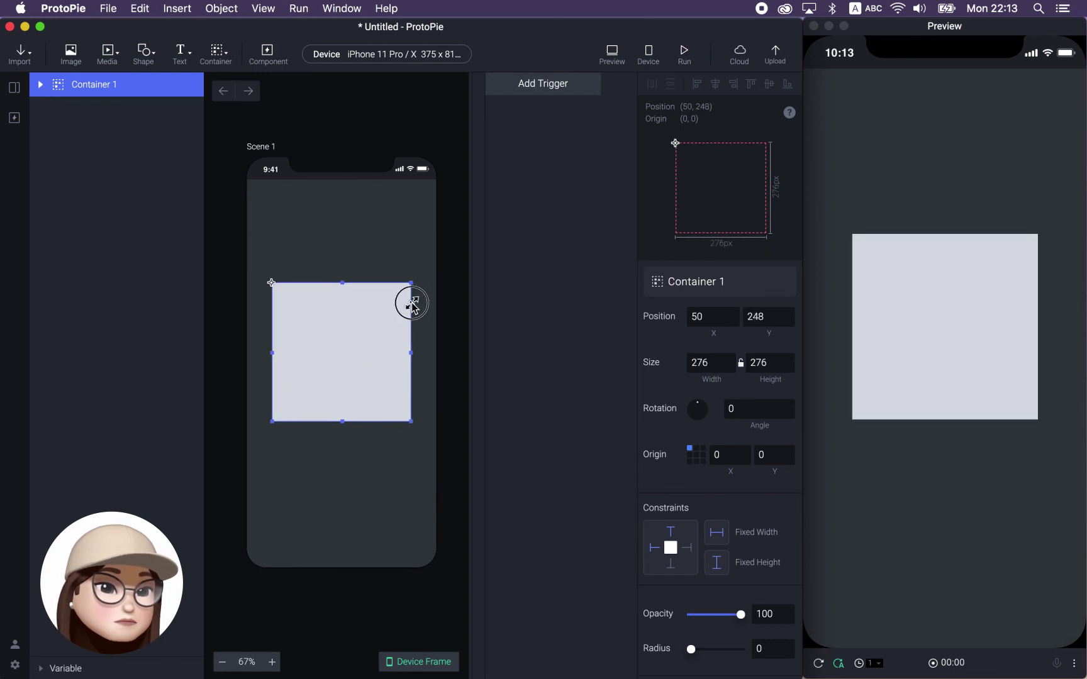
pyautogui.press('cmd+z')
# - Delete the container with its contents and place a new 100 × 100 px rectangle at about X 138, Y 320
pyautogui.press('Delete')
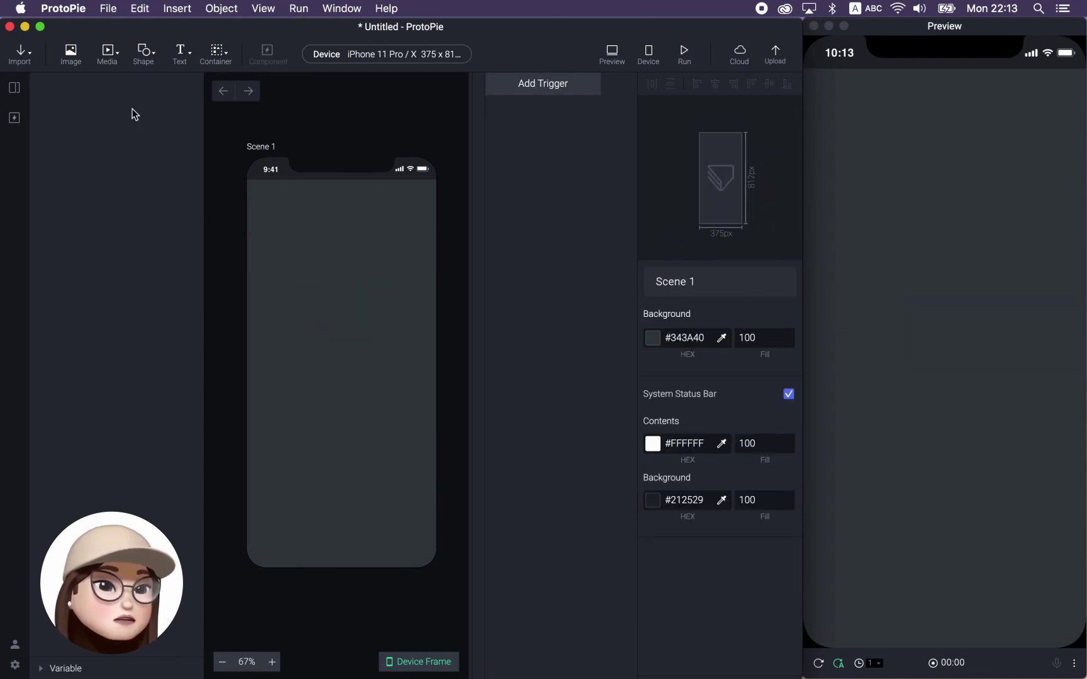
pyautogui.click(139, 56)
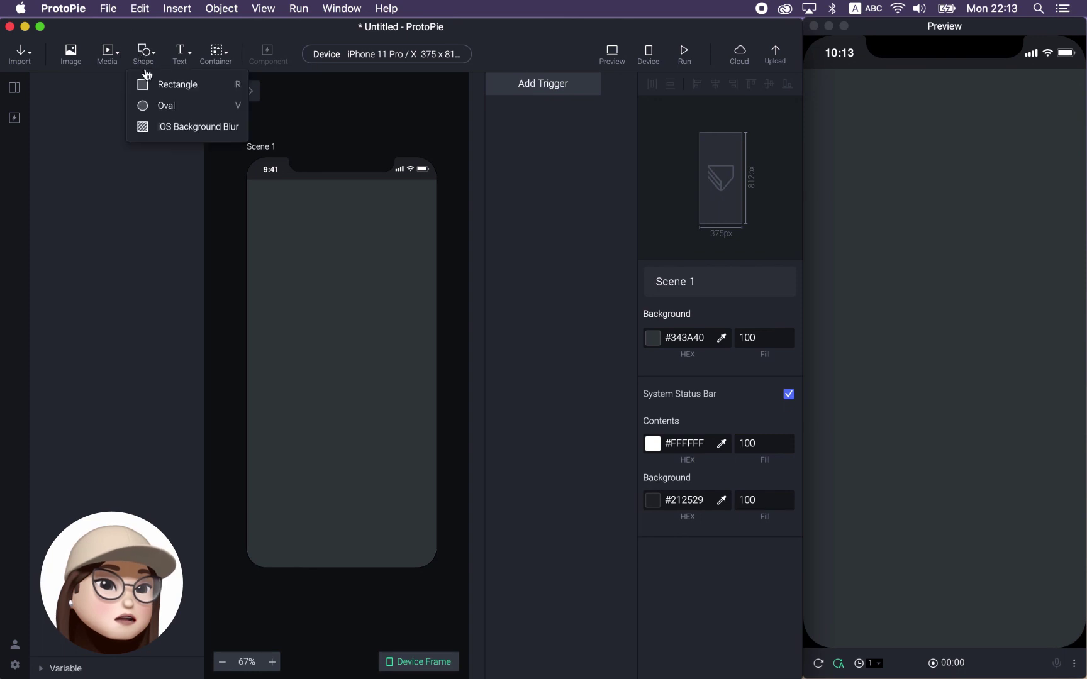
pyautogui.click(151, 84)
pyautogui.moveTo(260, 196); pyautogui.dragTo(333, 347)
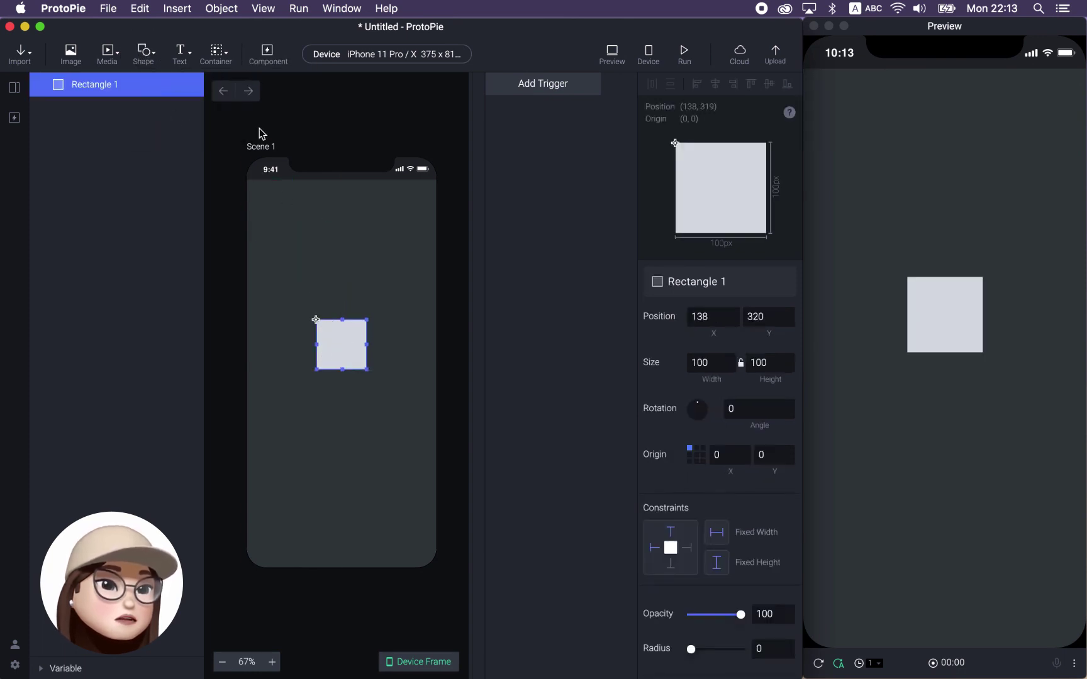
# - Add a container and size it to about 207 × 206 px at X 88, Y 270 so it surrounds the rectangle
pyautogui.click(220, 57)
pyautogui.click(230, 88)
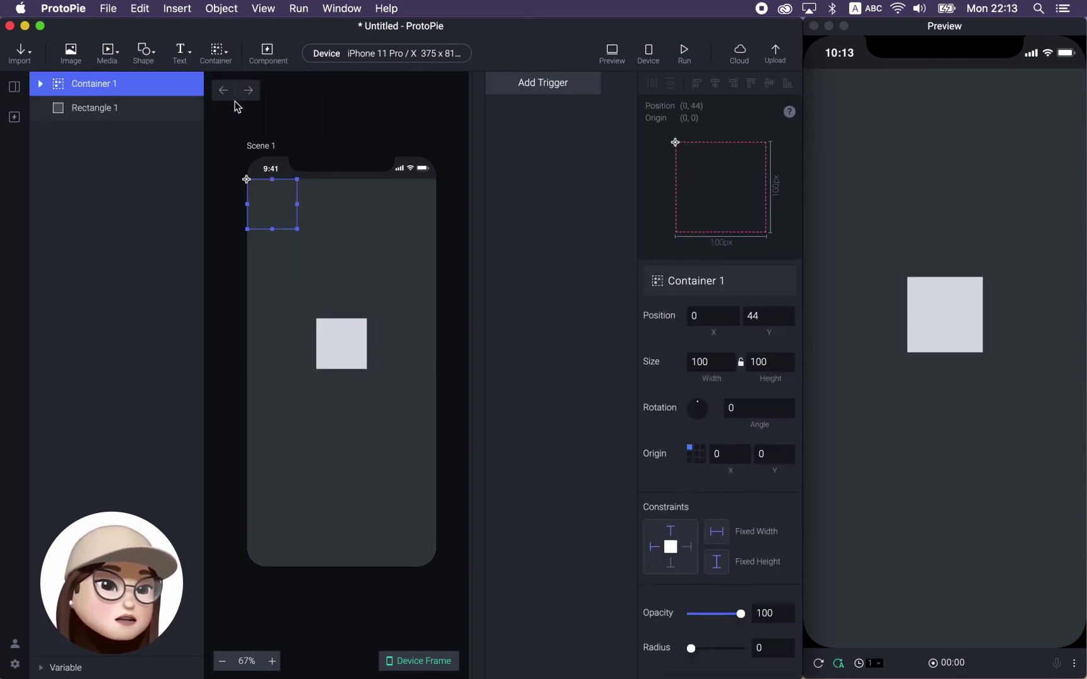
pyautogui.moveTo(269, 204); pyautogui.dragTo(396, 397)
pyautogui.click(342, 347)
pyautogui.click(306, 308)
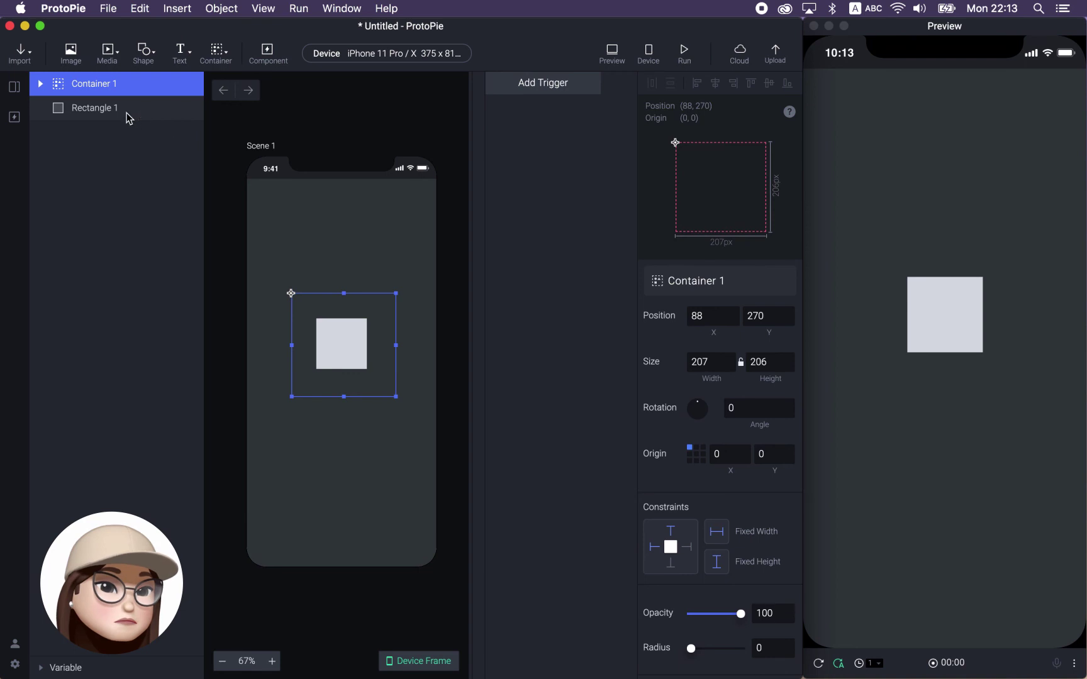
# - Nest Rectangle 1 inside Container 1
pyautogui.doubleClick(121, 85)
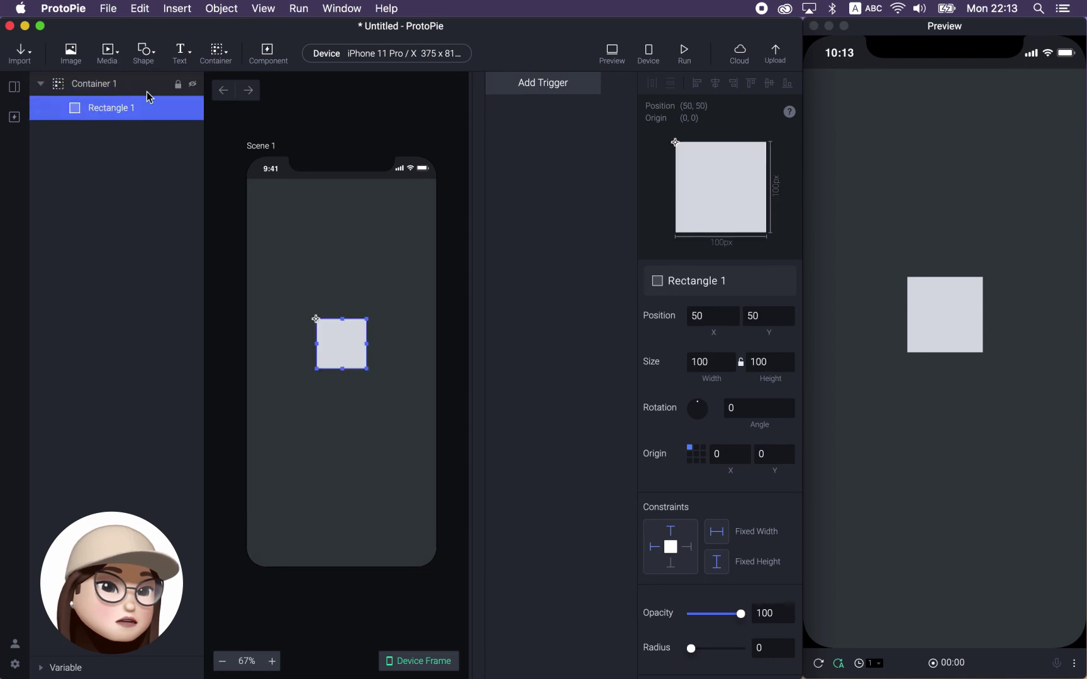
pyautogui.click(364, 312)
pyautogui.doubleClick(352, 346)
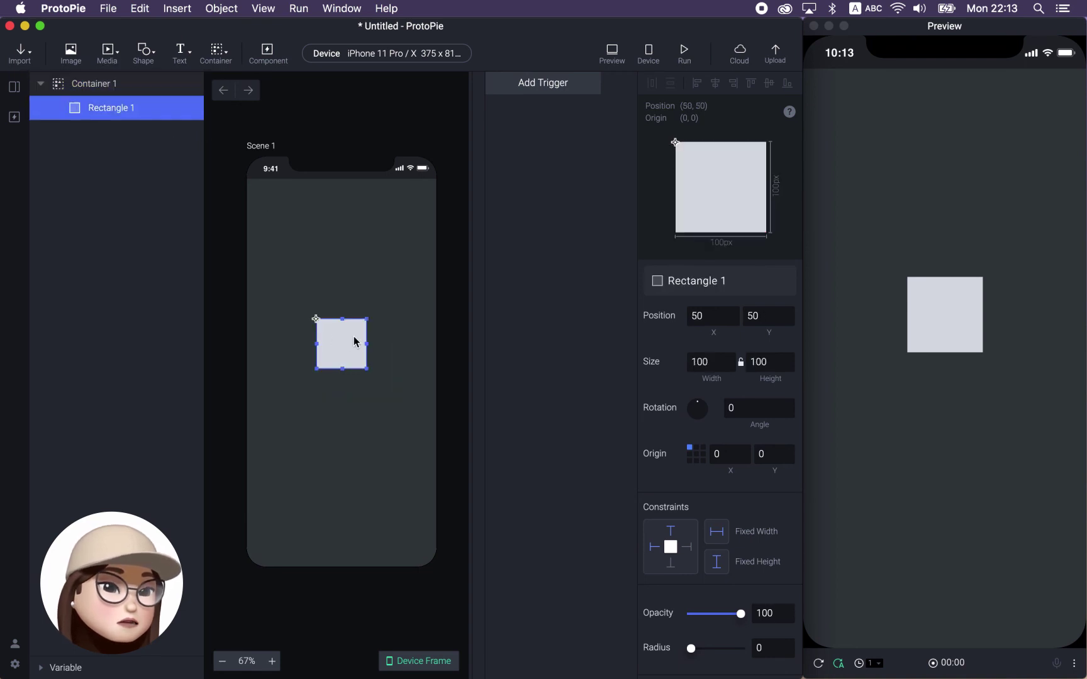
pyautogui.click(350, 298)
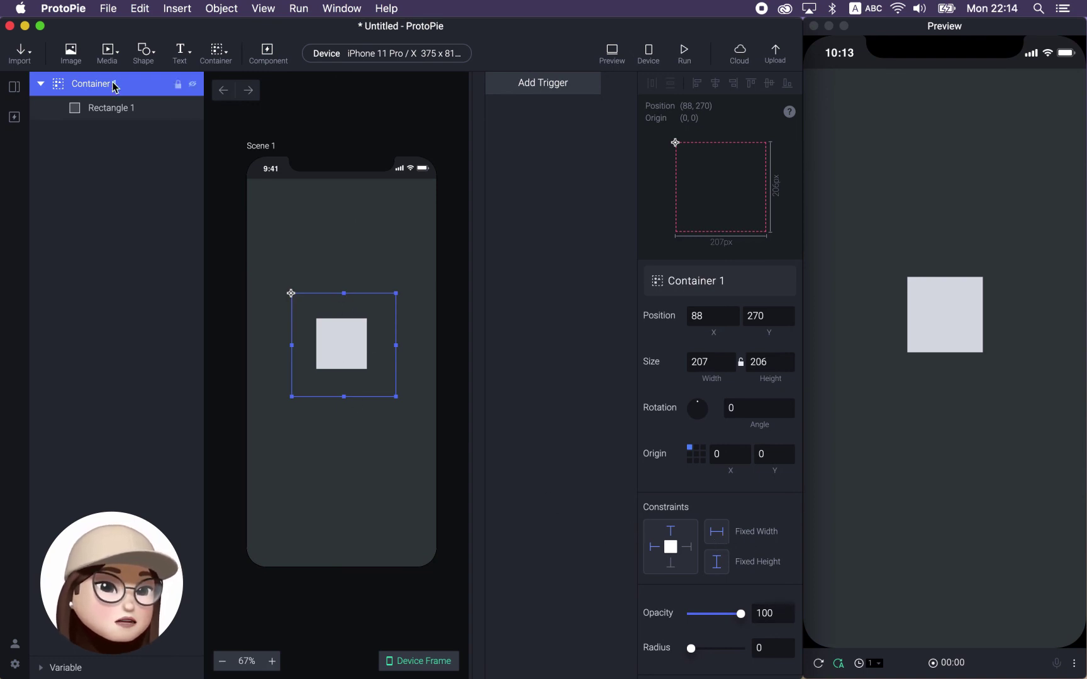
# - Constrain the nested rectangle to the container's top and bottom edges, clearing its left and fixed height constraints
pyautogui.click(121, 109)
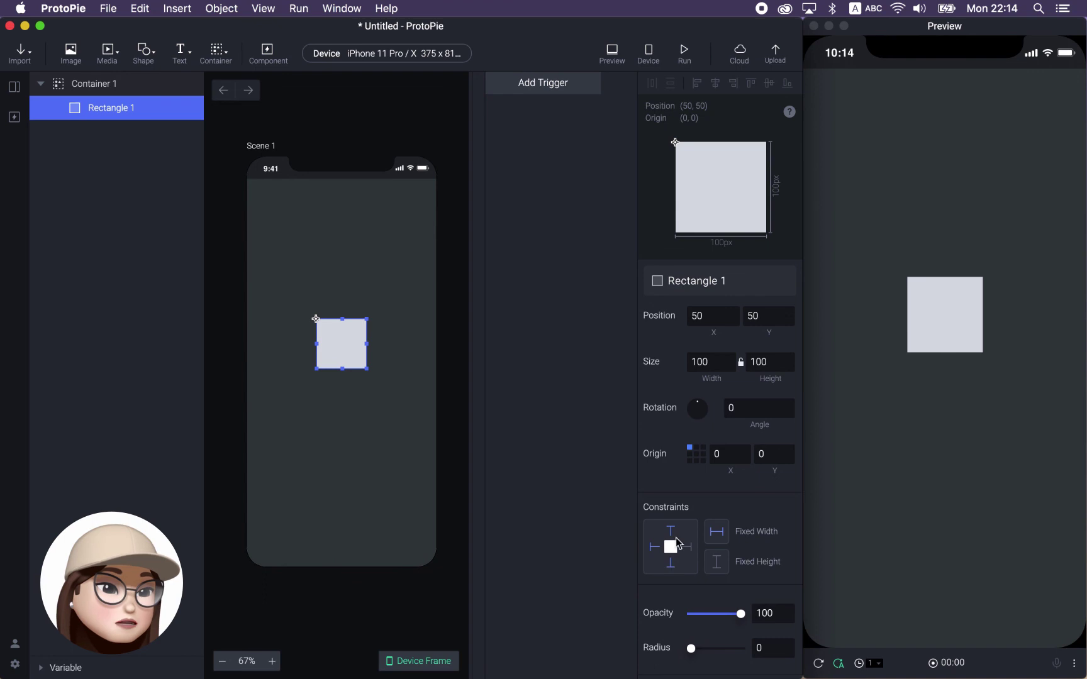
pyautogui.click(654, 547)
pyautogui.click(671, 566)
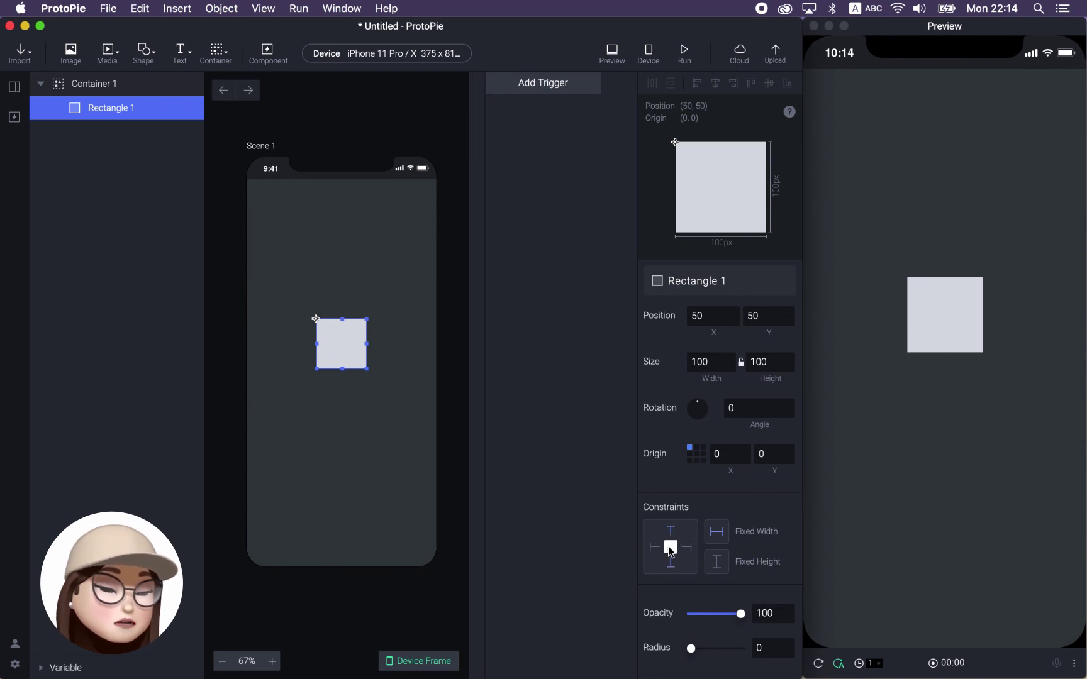
# - Extend the container downward to a height of about 333 px, and undo a trial widening of it
pyautogui.click(286, 408)
pyautogui.click(339, 388)
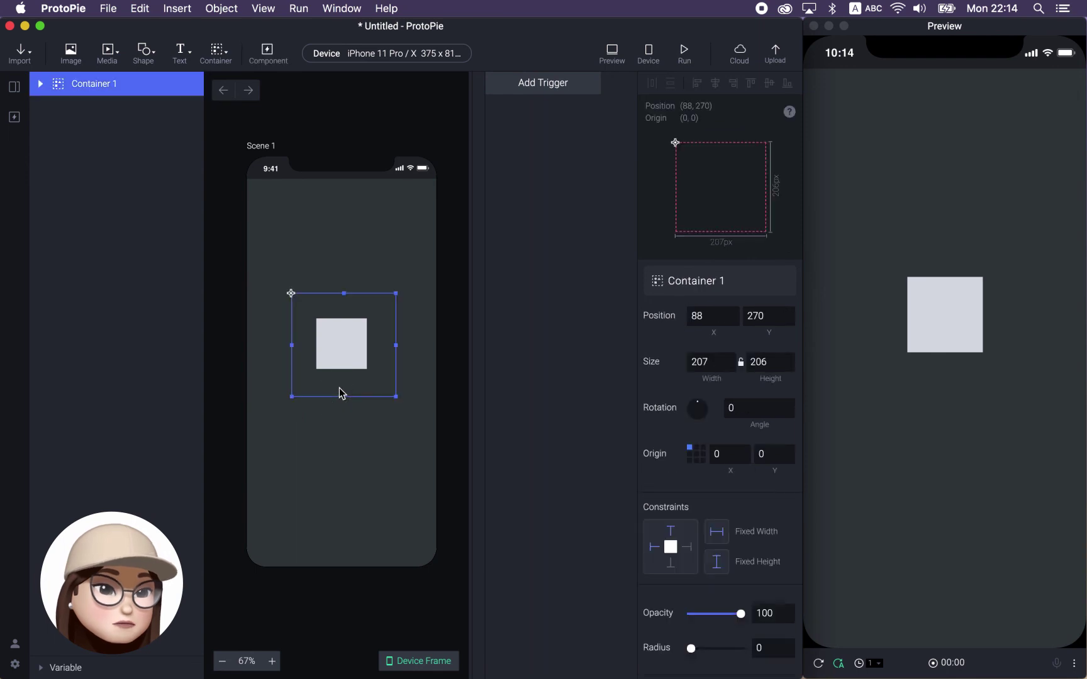
pyautogui.click(345, 404)
pyautogui.click(344, 397)
pyautogui.moveTo(345, 397); pyautogui.dragTo(339, 466)
pyautogui.moveTo(396, 378)
pyautogui.mouseDown()
pyautogui.moveTo(441, 378)
pyautogui.moveTo(412, 384)
pyautogui.mouseUp()
pyautogui.press('super+z')
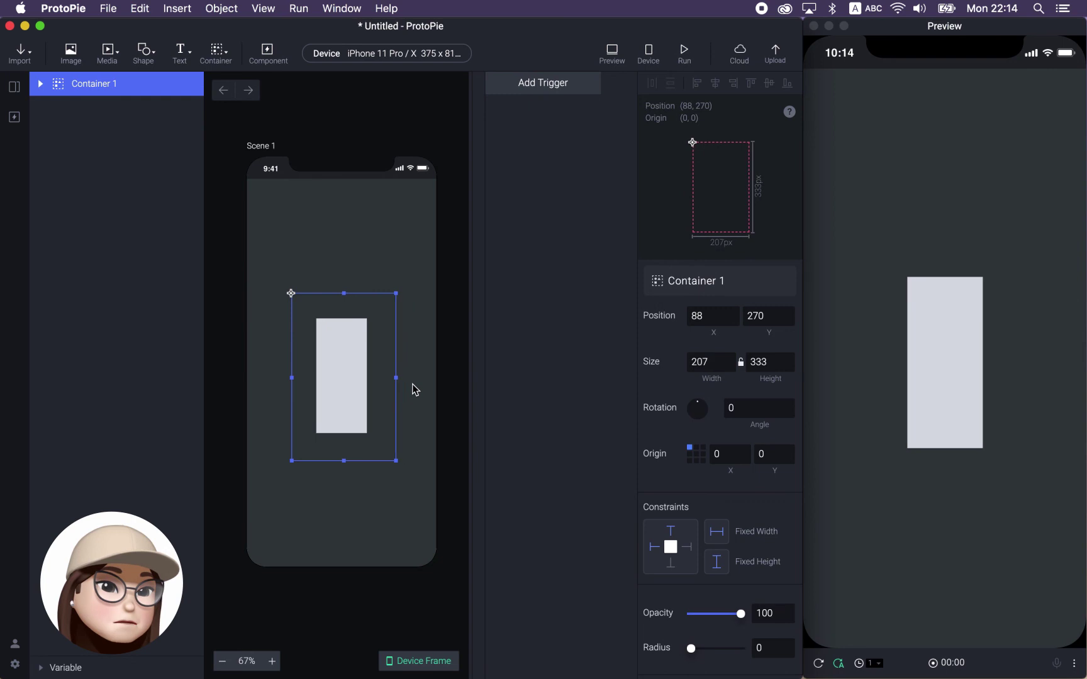
# - Switch the rectangle to left and right constraints with fixed height, clearing its top, bottom and fixed width constraints
pyautogui.click(40, 84)
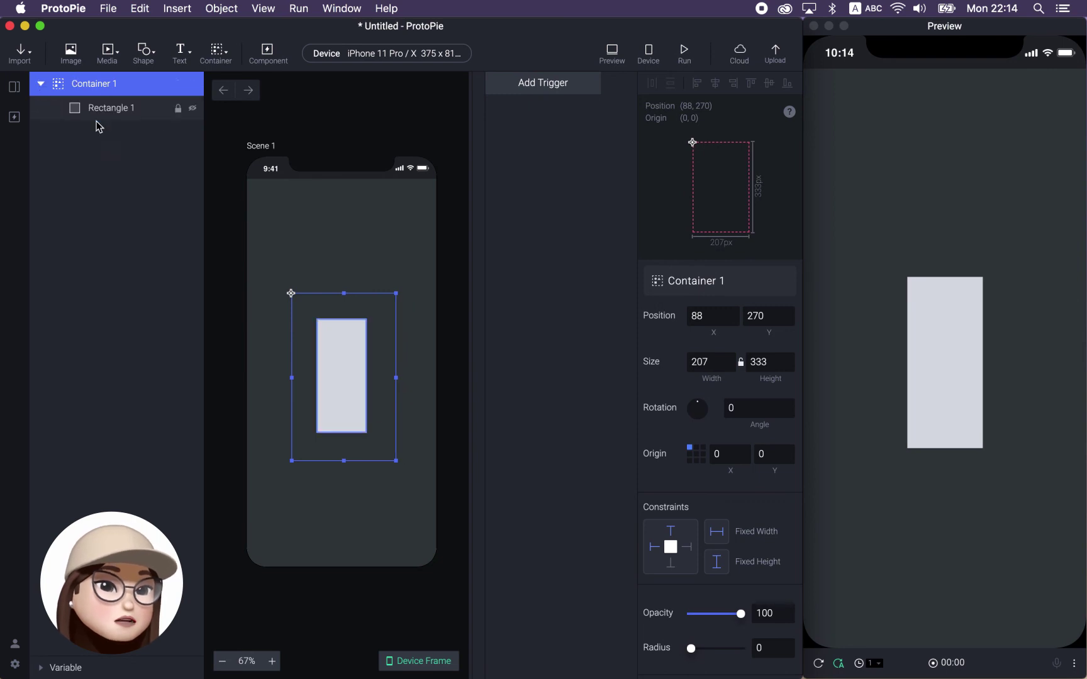
pyautogui.click(107, 105)
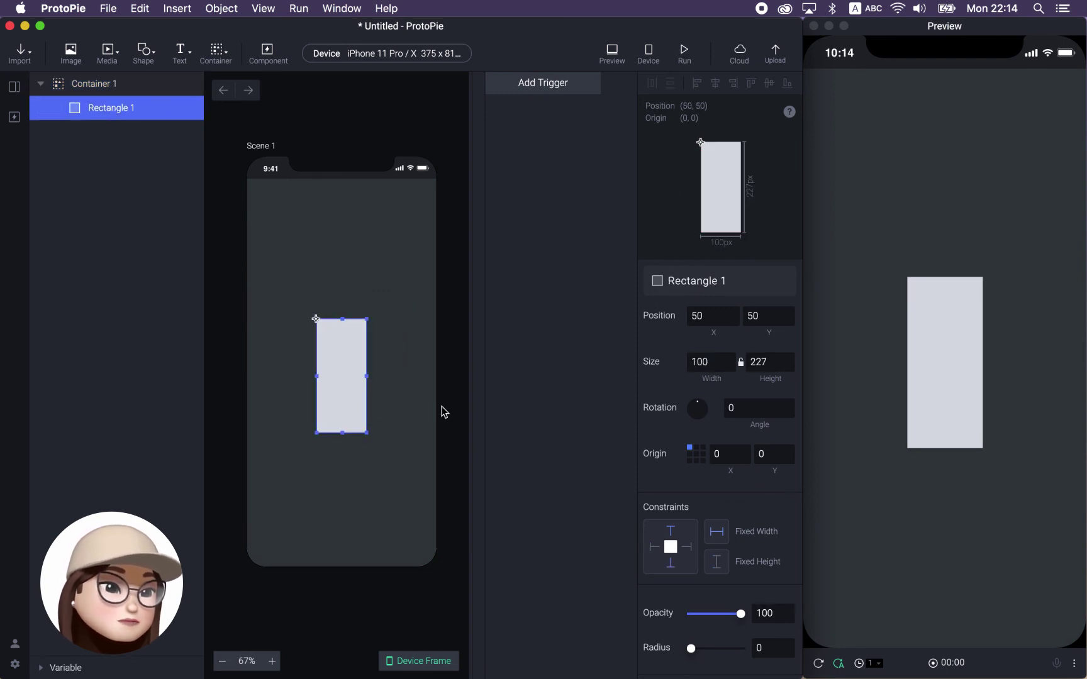
pyautogui.click(716, 561)
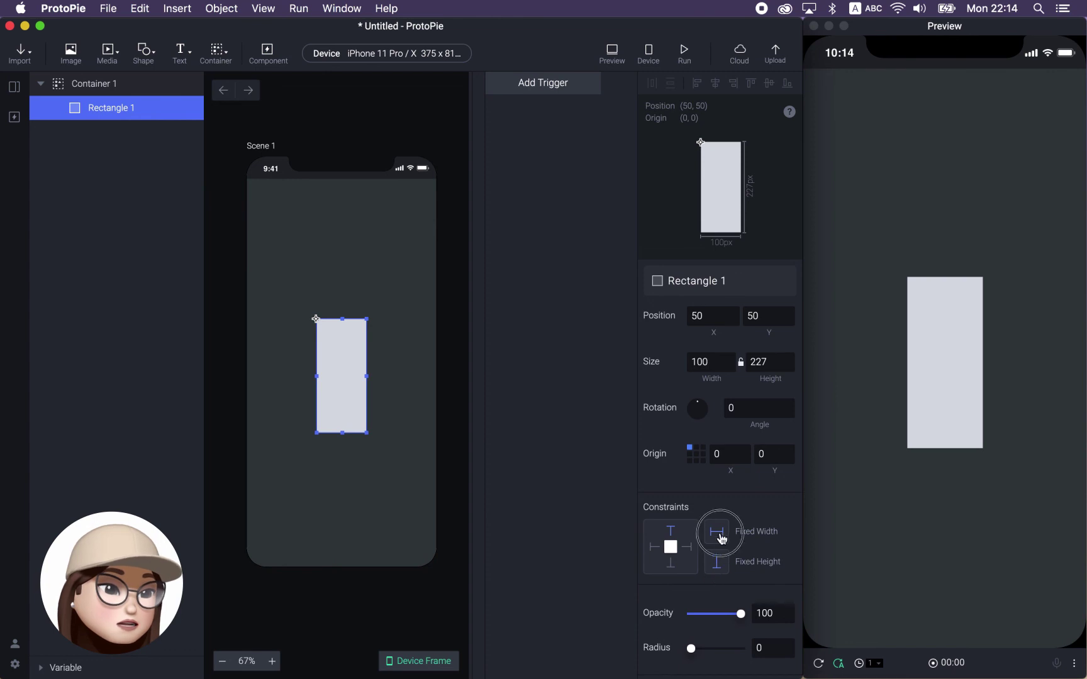
pyautogui.click(655, 546)
pyautogui.click(687, 546)
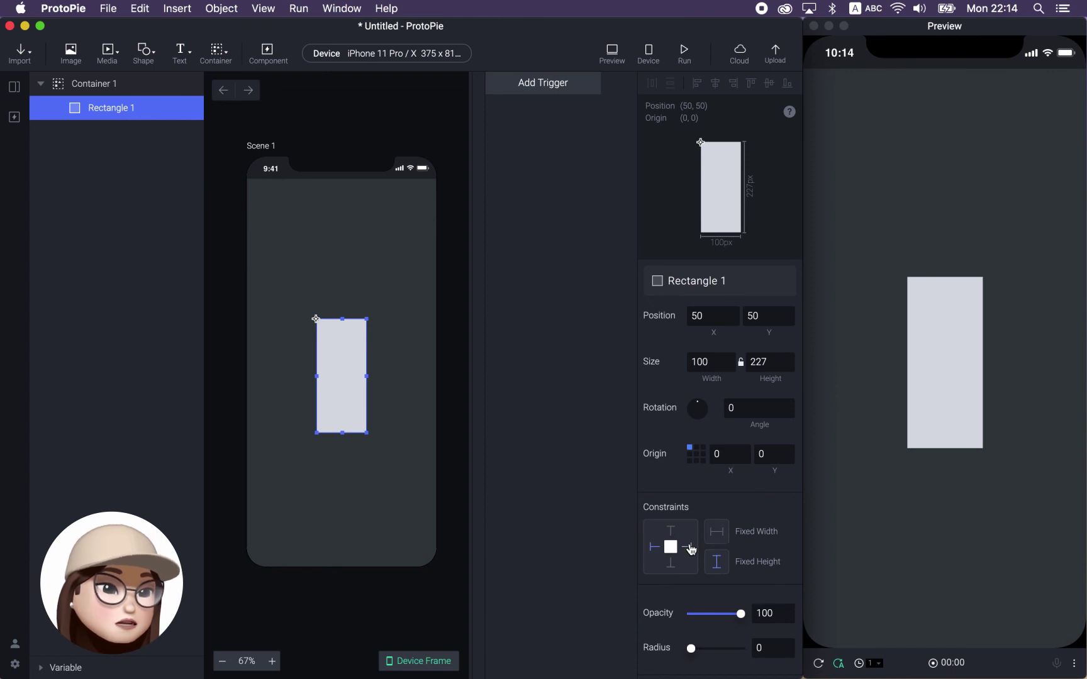
# - Test the left and right constraints by enlarging the container to about 368 × 350 px, and undo the resize
pyautogui.click(370, 425)
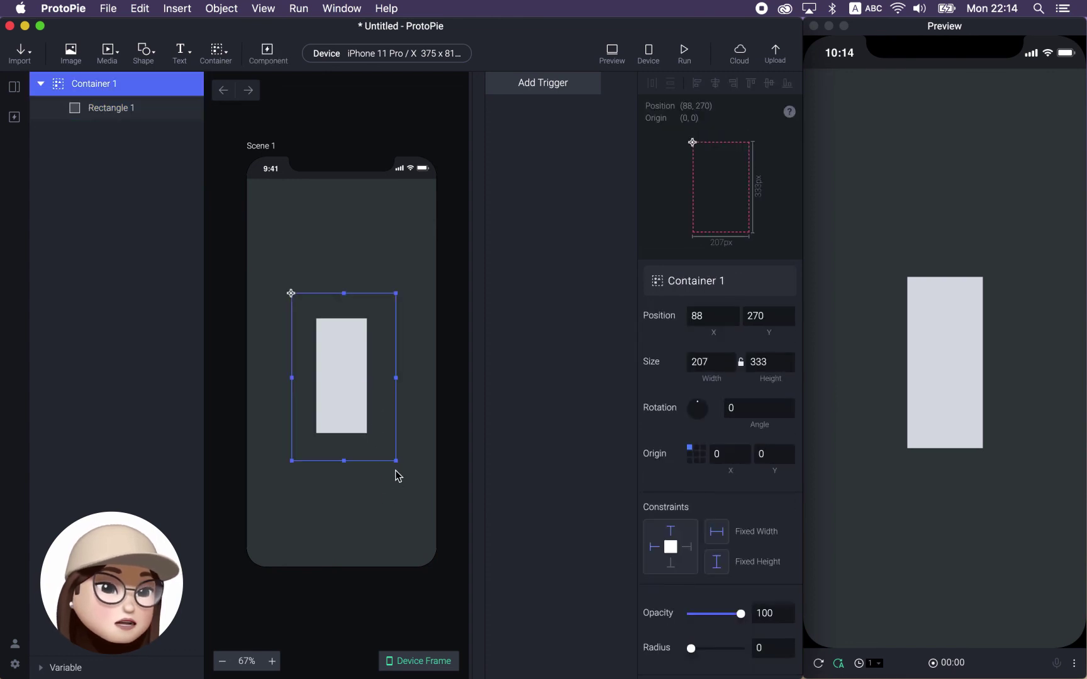
pyautogui.moveTo(392, 458); pyautogui.dragTo(439, 481)
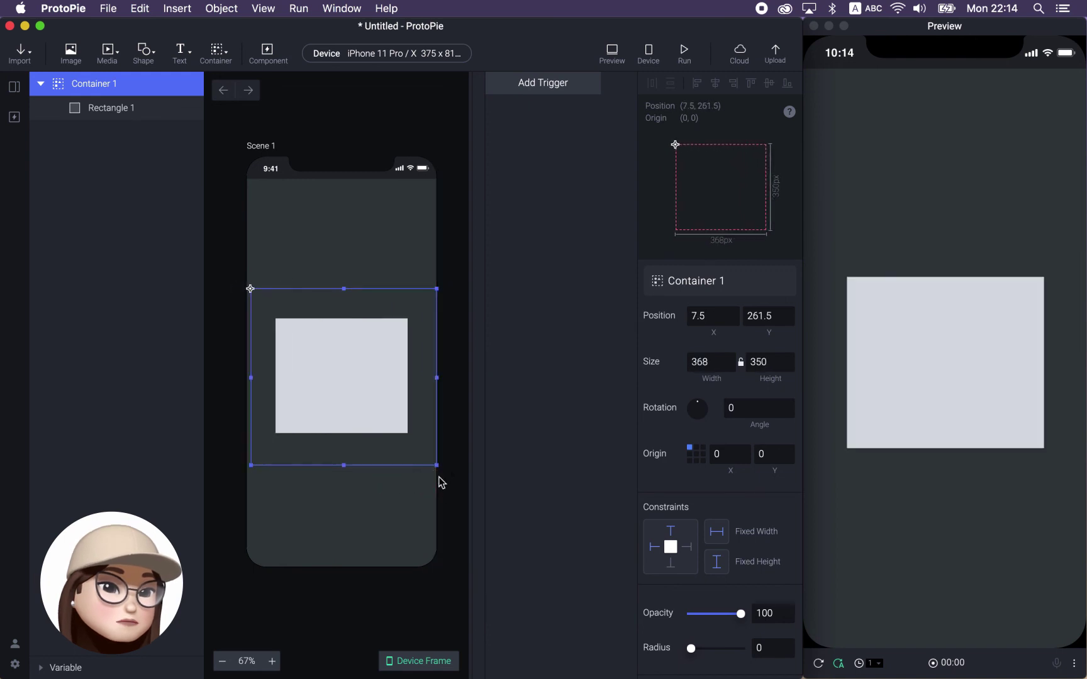
pyautogui.press('super+z')
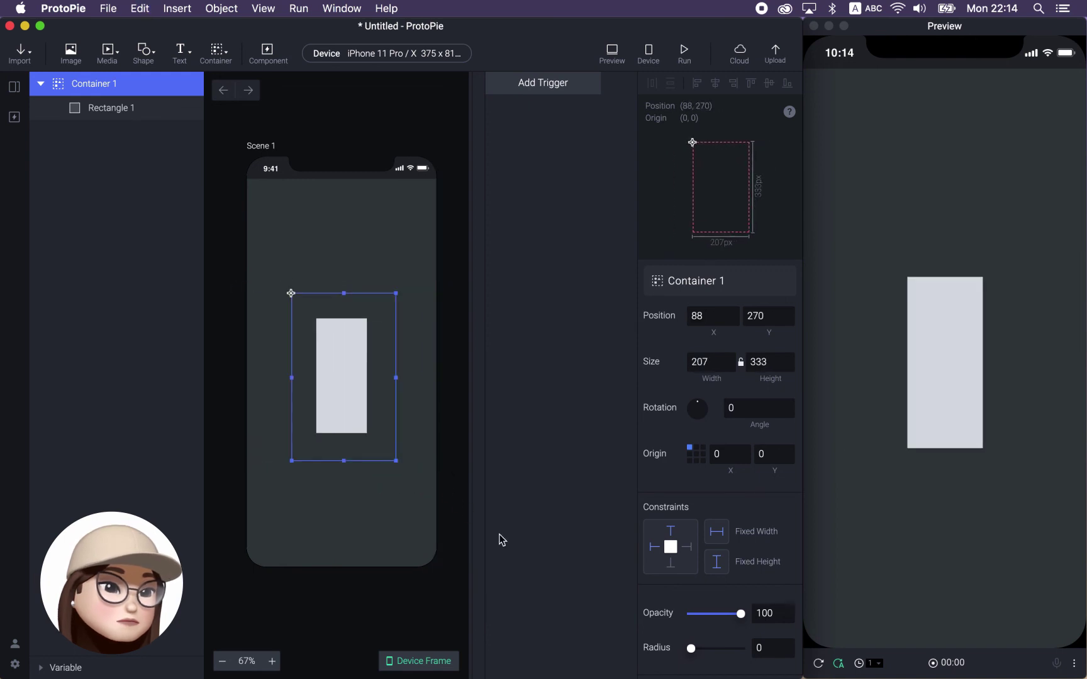
# - Add an iOS Background Blur layer over the rectangle, sized to about 236 × 347 px at X 77, Y 256
pyautogui.click(371, 274)
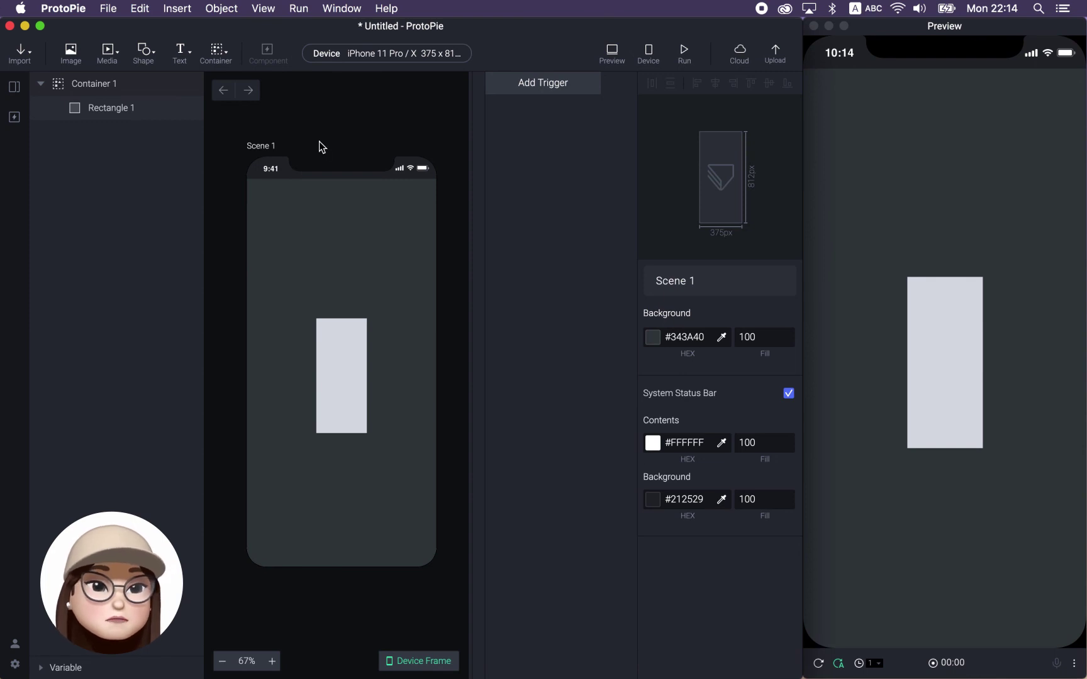
pyautogui.click(146, 55)
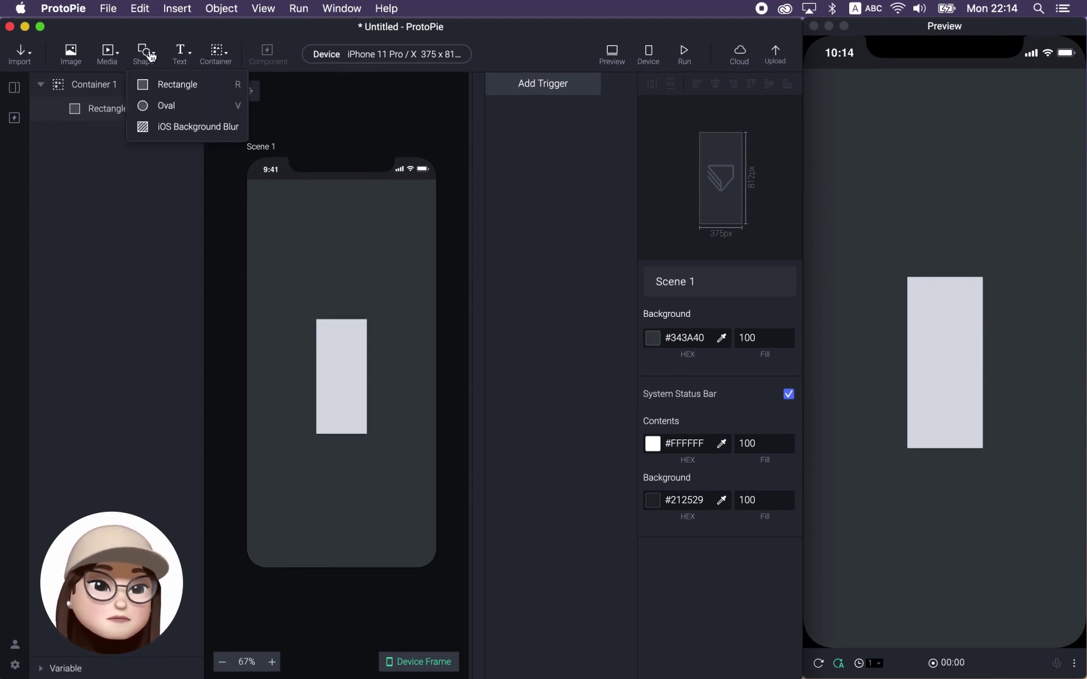
pyautogui.click(173, 132)
pyautogui.click(281, 220)
pyautogui.moveTo(281, 220); pyautogui.dragTo(395, 462)
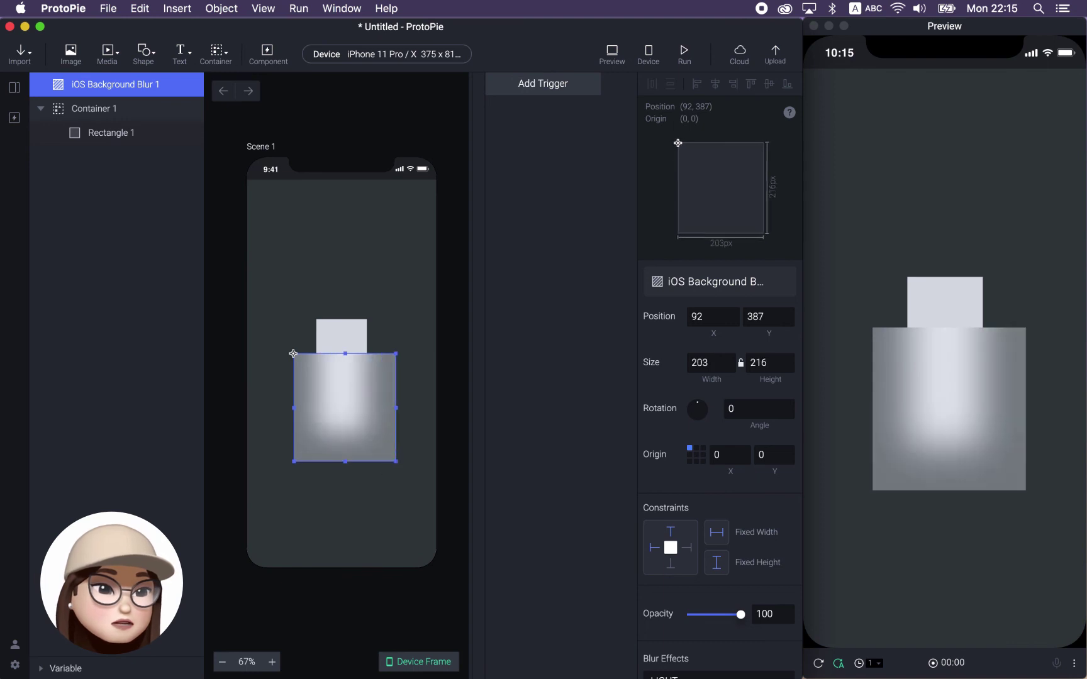
pyautogui.moveTo(396, 360); pyautogui.dragTo(405, 285)
pyautogui.moveTo(292, 282); pyautogui.dragTo(286, 287)
# - Review the blur effects available for the iOS background blur layer, including the system light and dark materials, without changing the current one
pyautogui.scroll(-3, 694, 509)
pyautogui.scroll(-2, 694, 509)
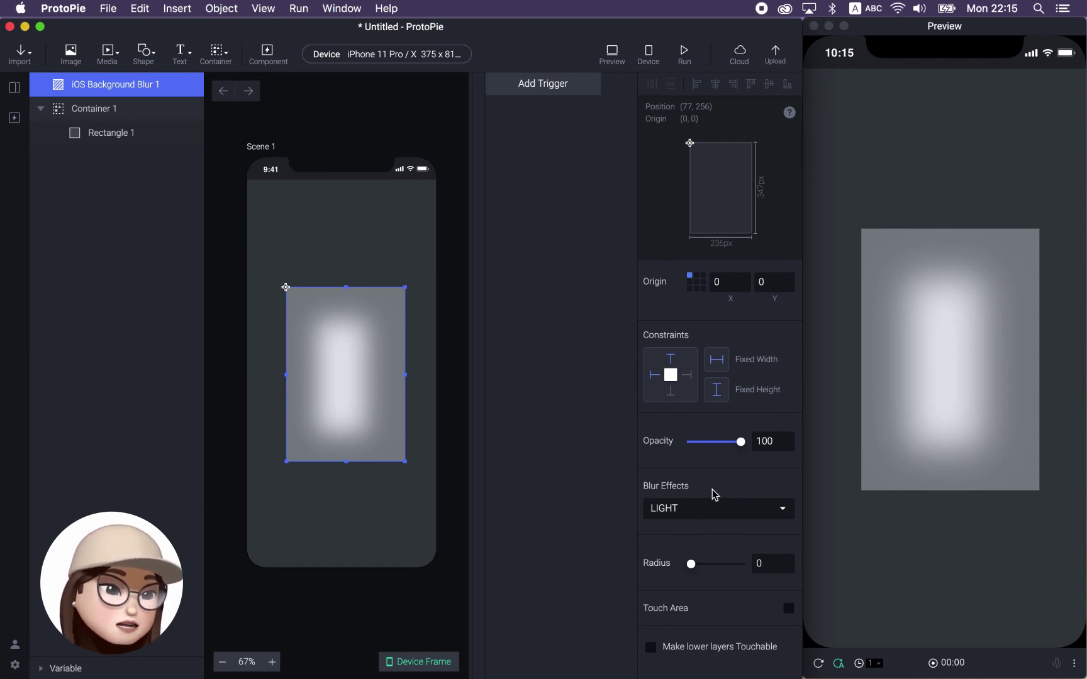
pyautogui.click(685, 508)
pyautogui.click(685, 508)
pyautogui.click(686, 508)
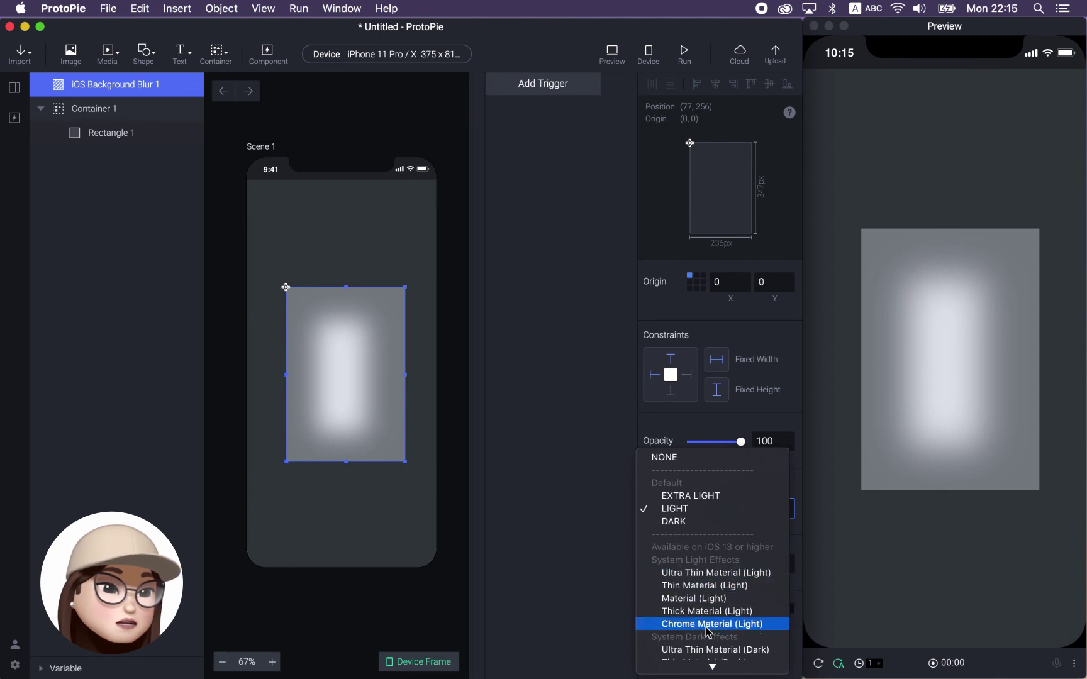
pyautogui.scroll(-3, 708, 631)
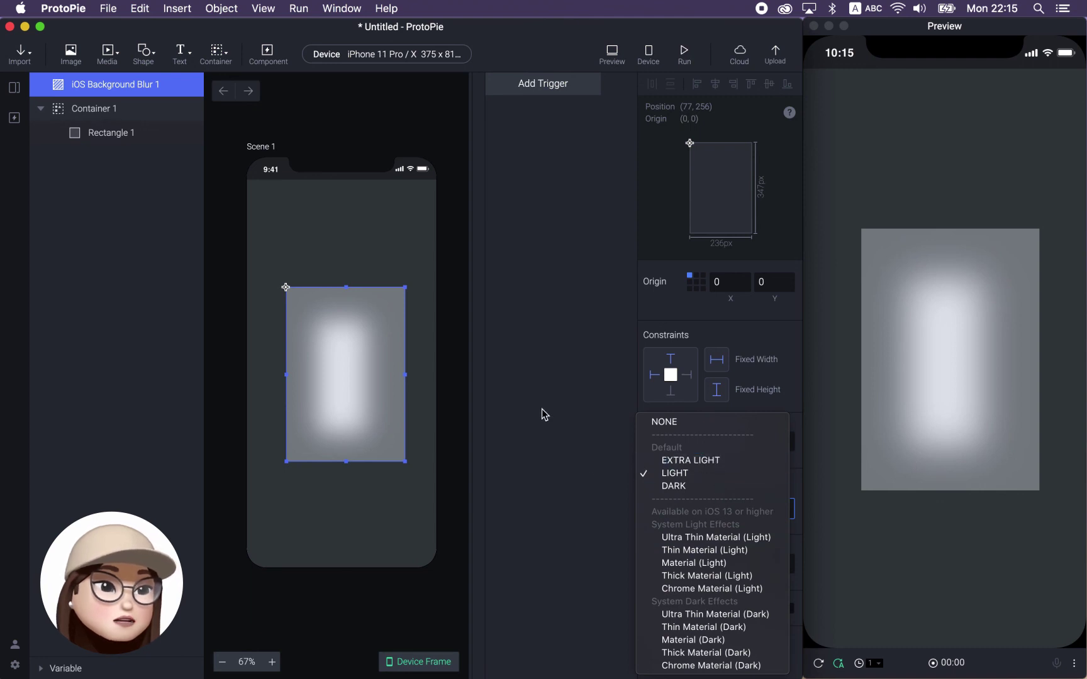
pyautogui.click(503, 385)
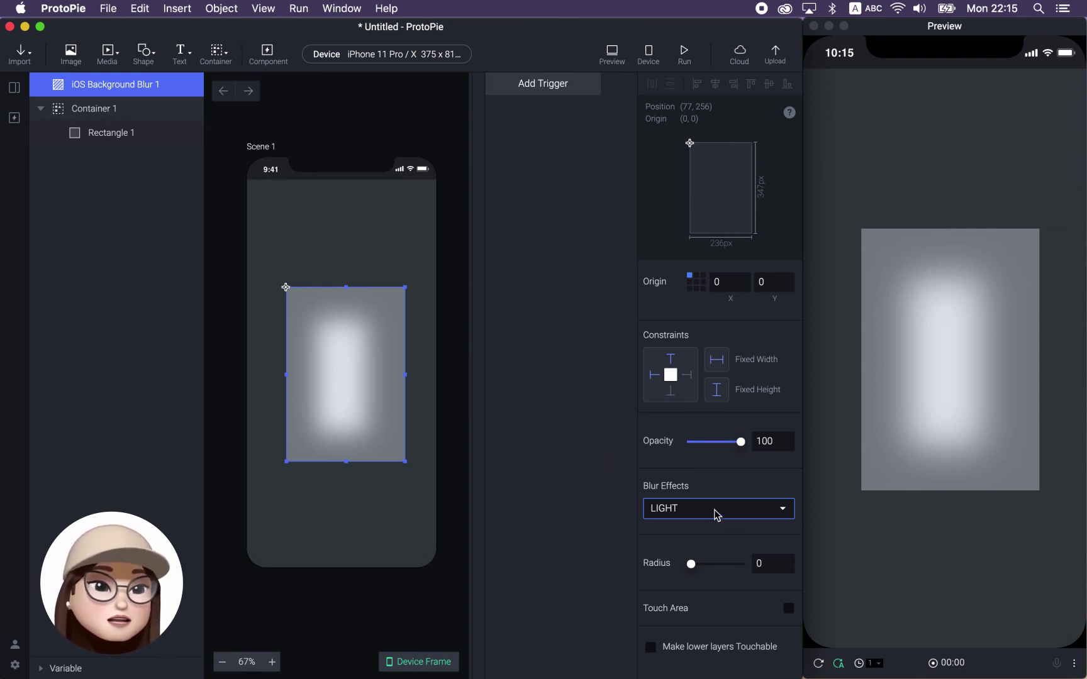
# - Try the EXTRA LIGHT, DARK and Ultra Thin Material (Light) blur effects on the background blur layer, one after another
pyautogui.click(686, 511)
pyautogui.scroll(-1, 683, 534)
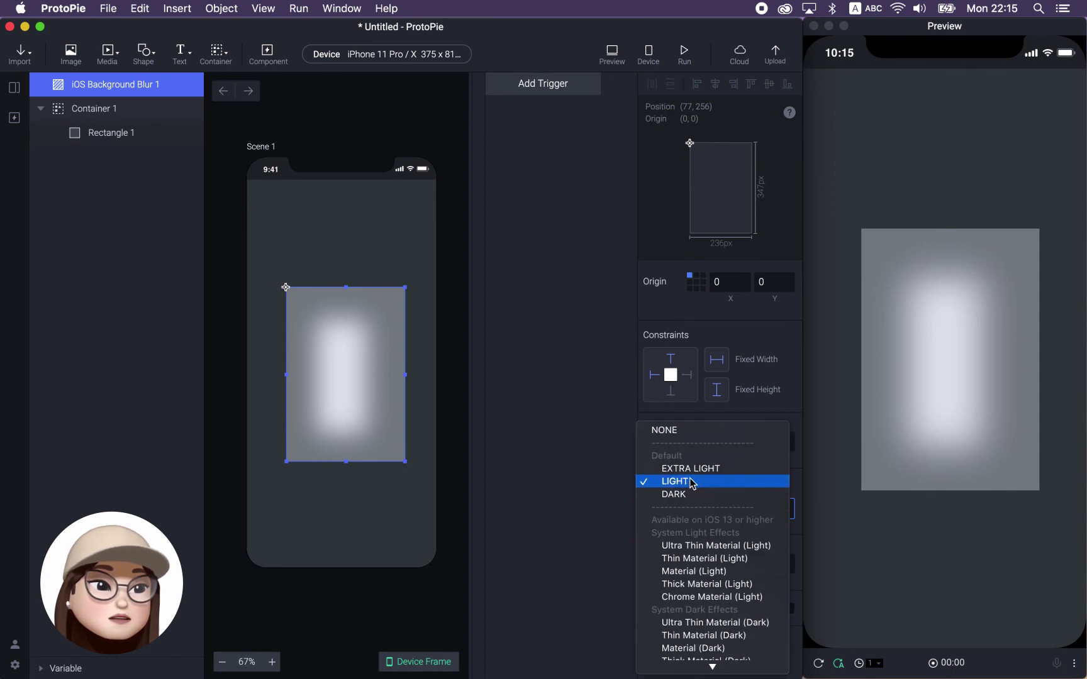
pyautogui.click(695, 475)
pyautogui.click(685, 512)
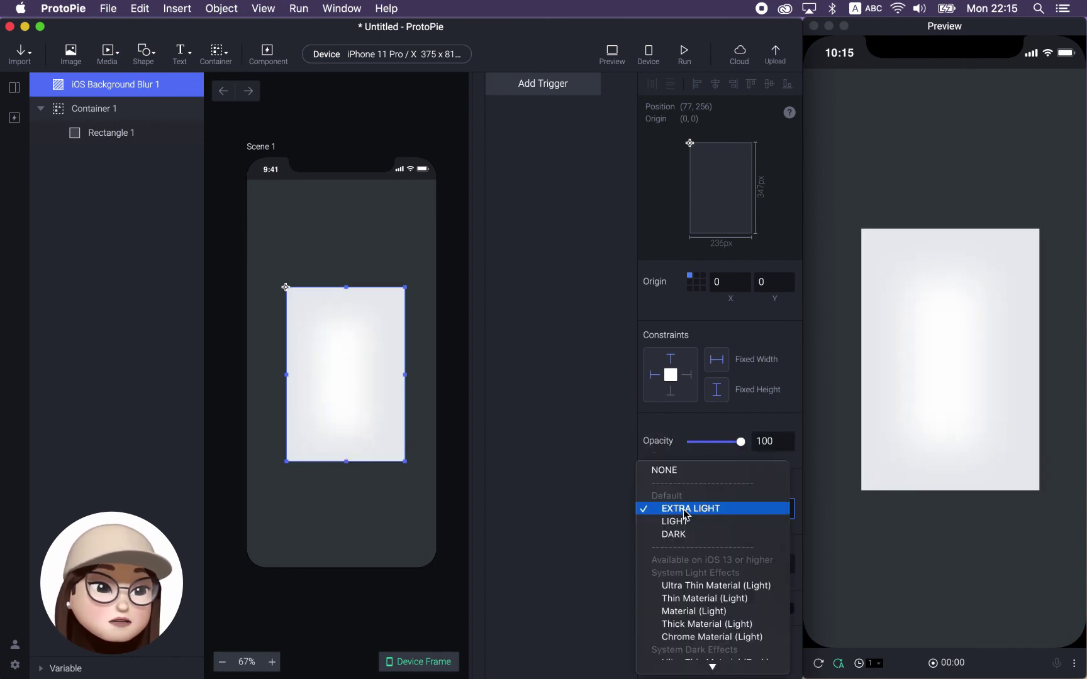
pyautogui.click(684, 535)
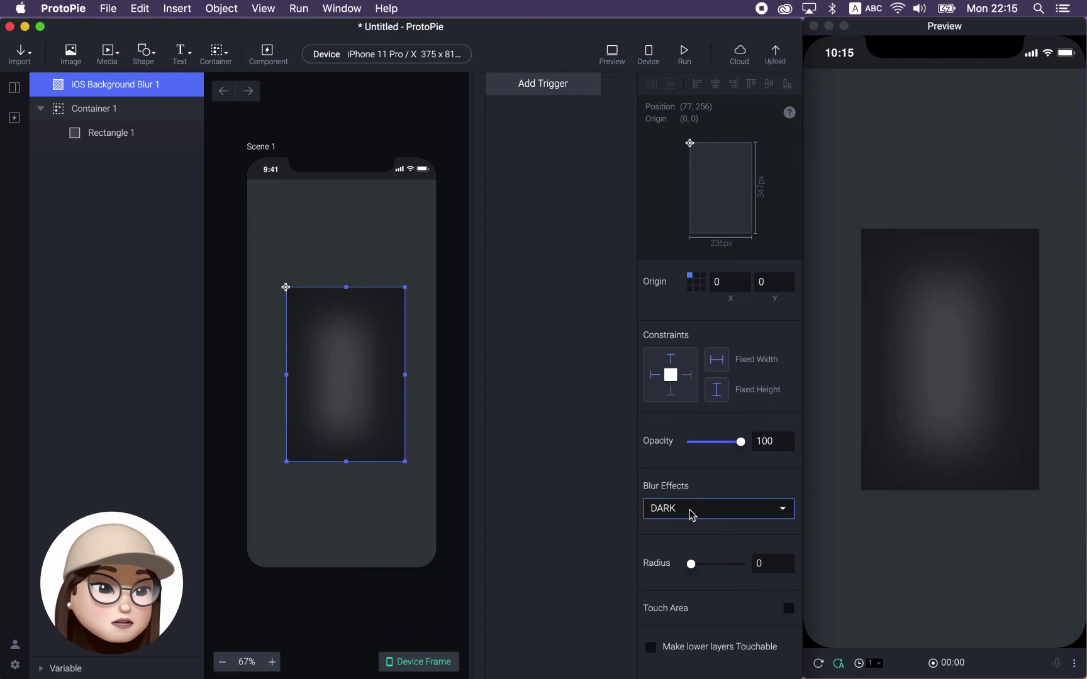
pyautogui.click(687, 511)
pyautogui.scroll(-1, 690, 553)
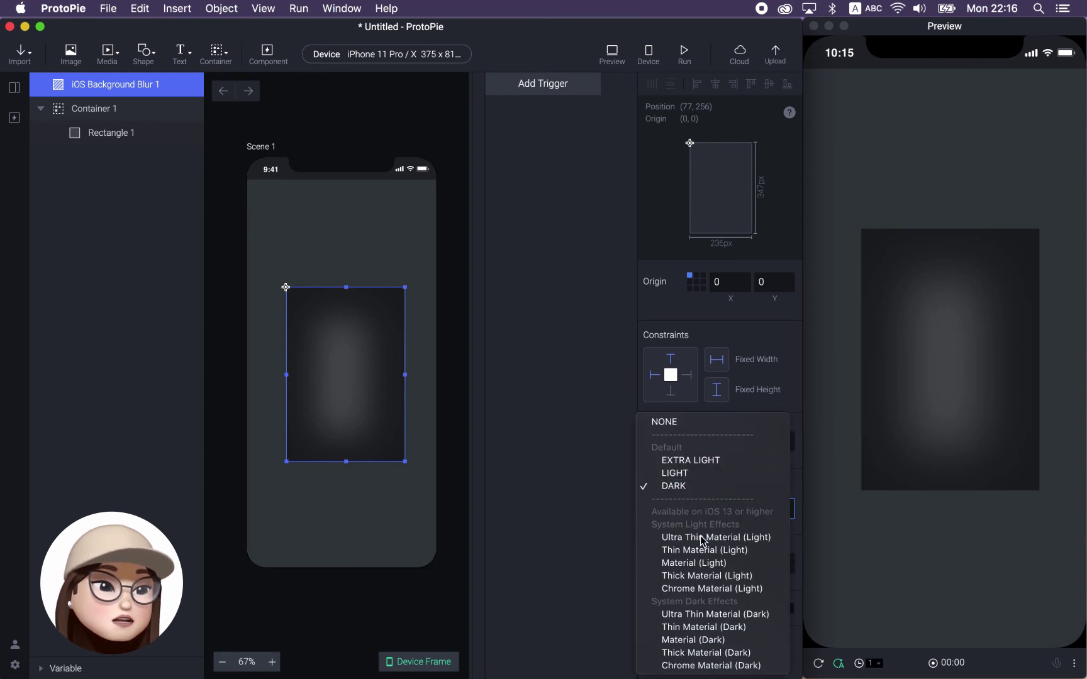
pyautogui.click(701, 537)
# - Set the background blur layer's effect to Ultra Thin Material (Dark) and deselect the layer
pyautogui.click(700, 516)
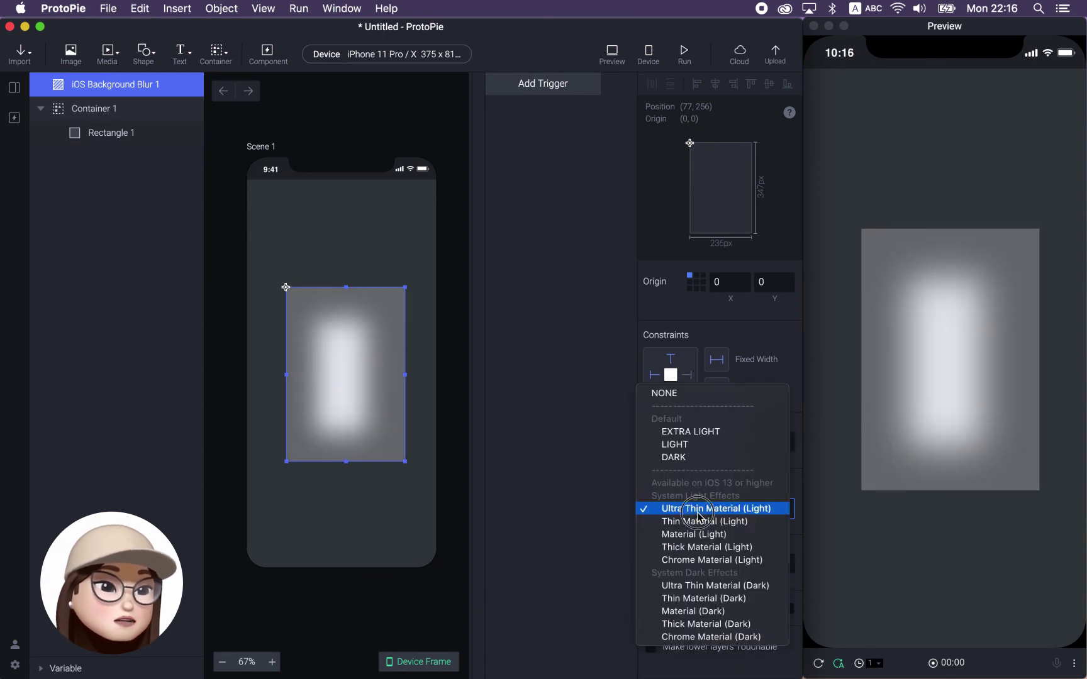
pyautogui.click(698, 586)
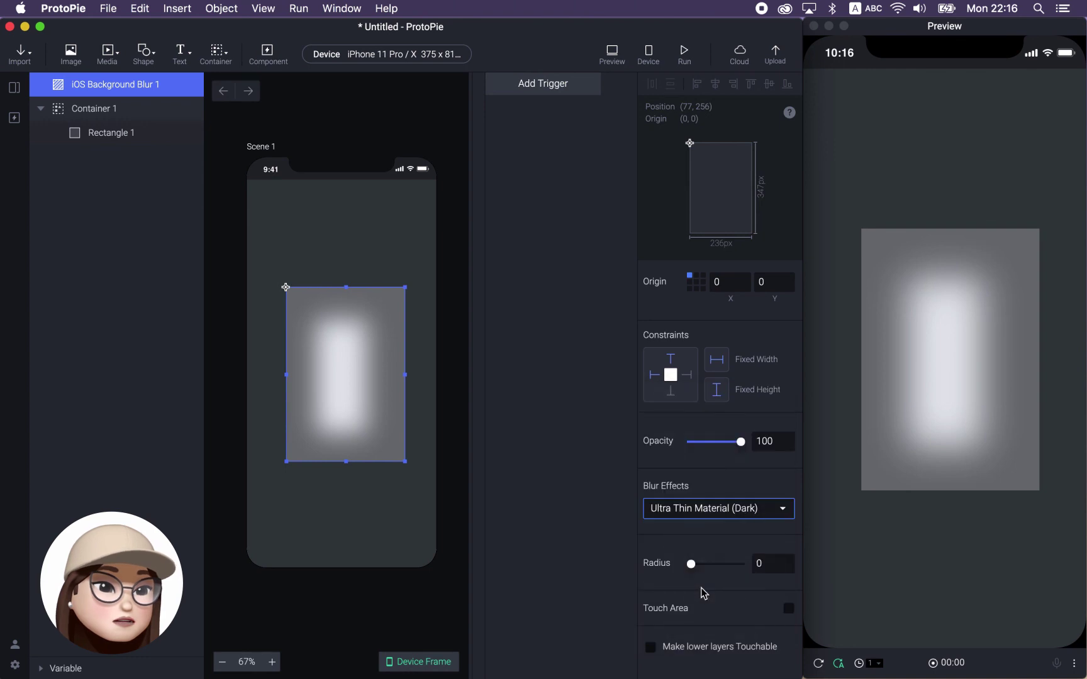
pyautogui.click(479, 468)
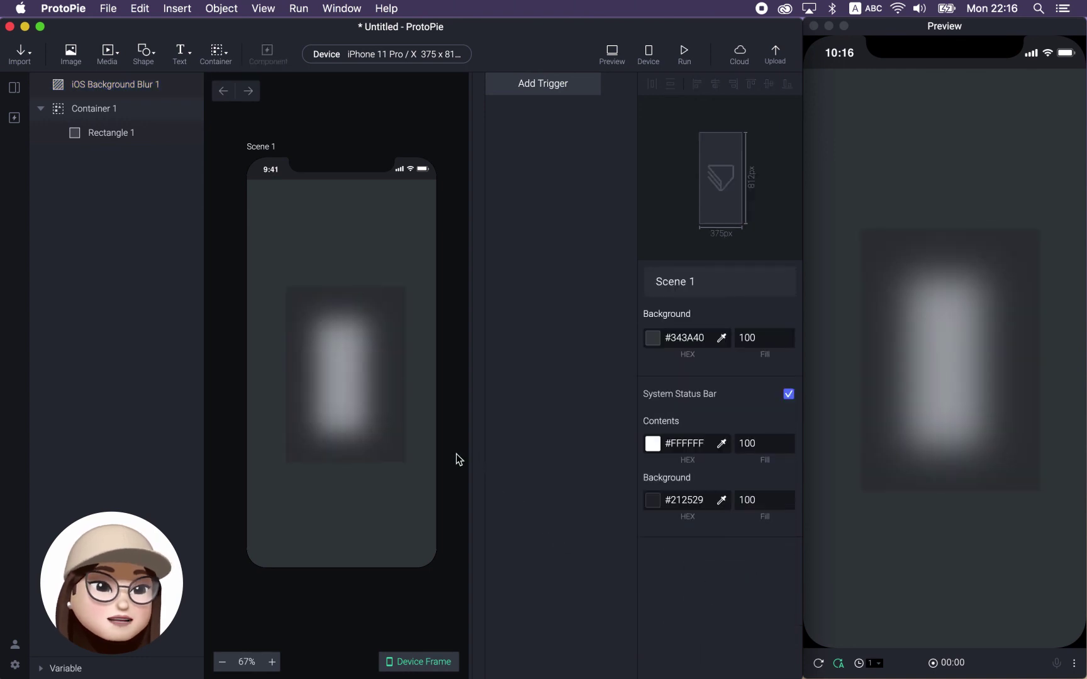